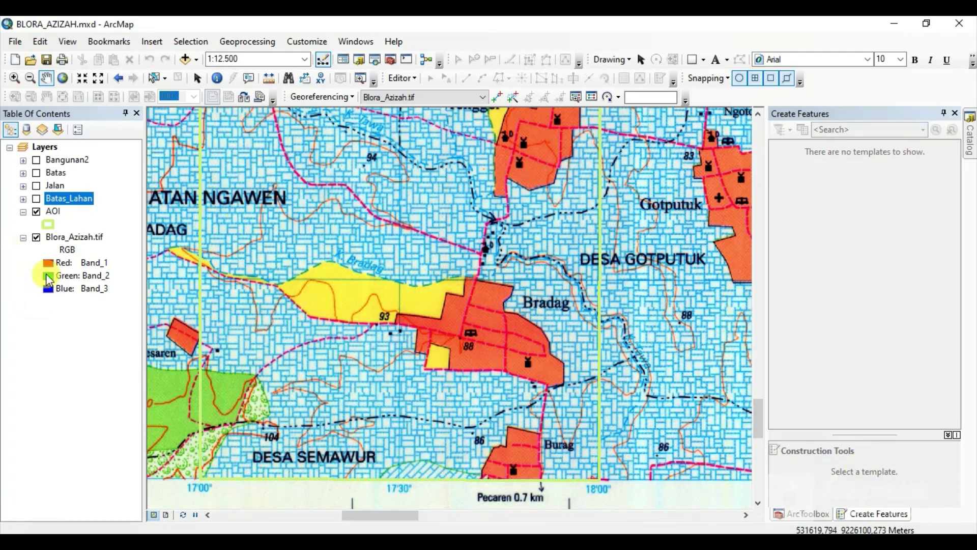
Export all AOI features to the home folder as the shapefile Batas_Lahan2 and add it to the map as a layer.
right_click(53, 212)
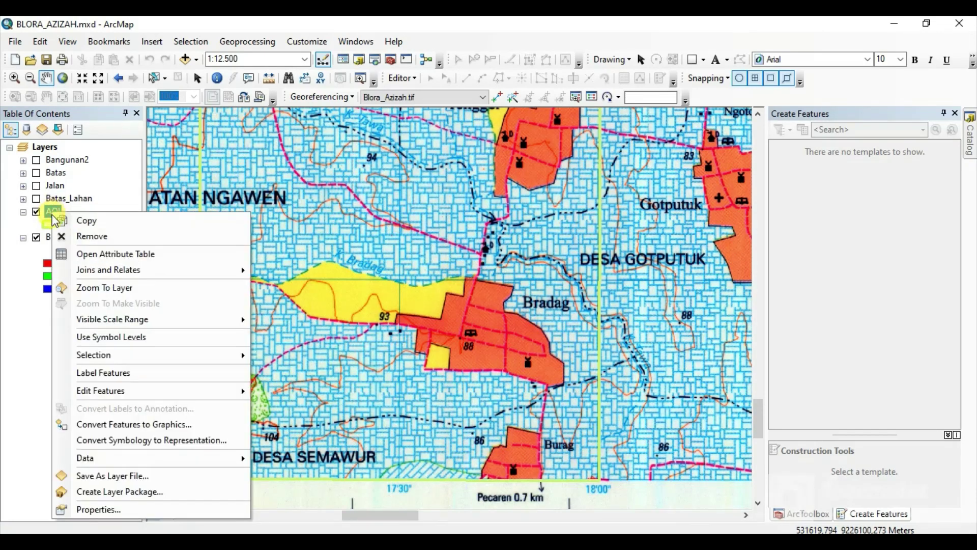
mouse_move(228, 463)
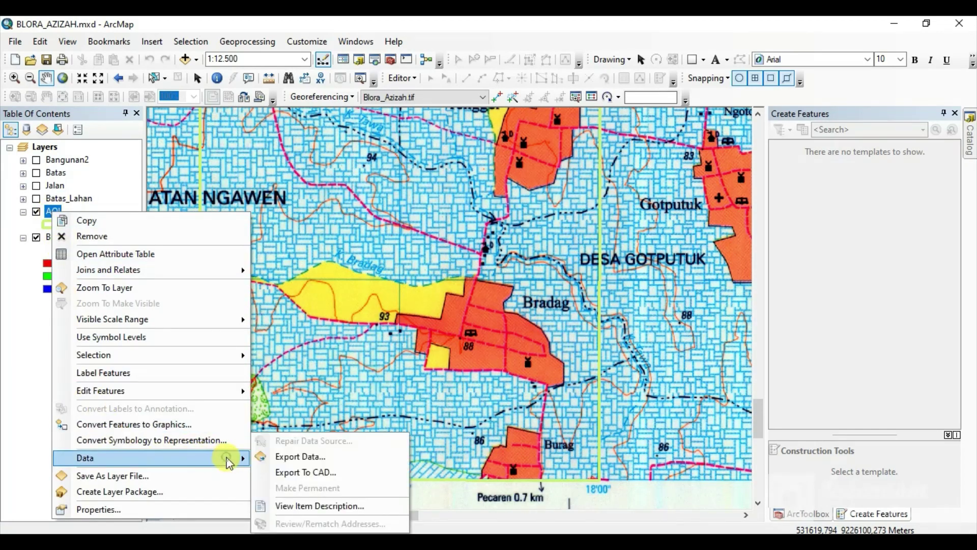
left_click(301, 456)
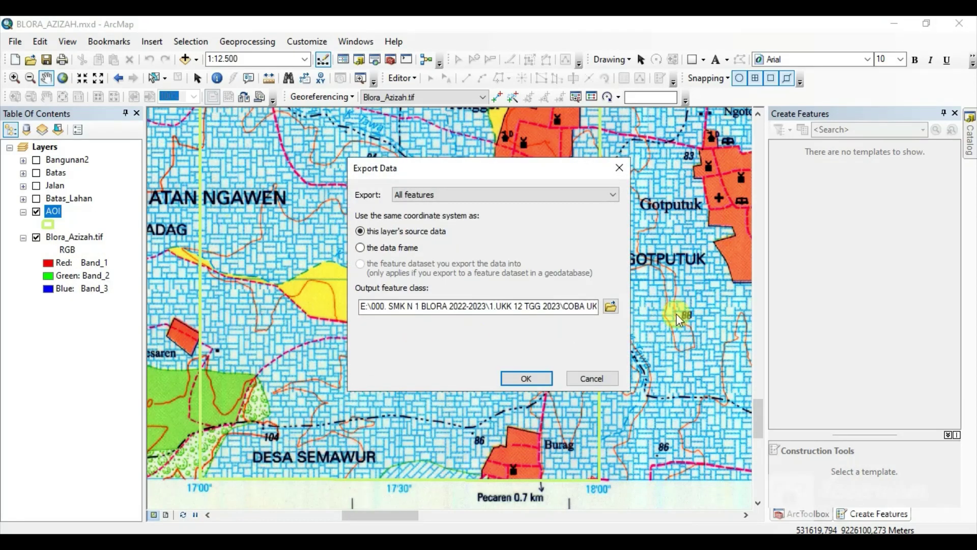
left_click(612, 307)
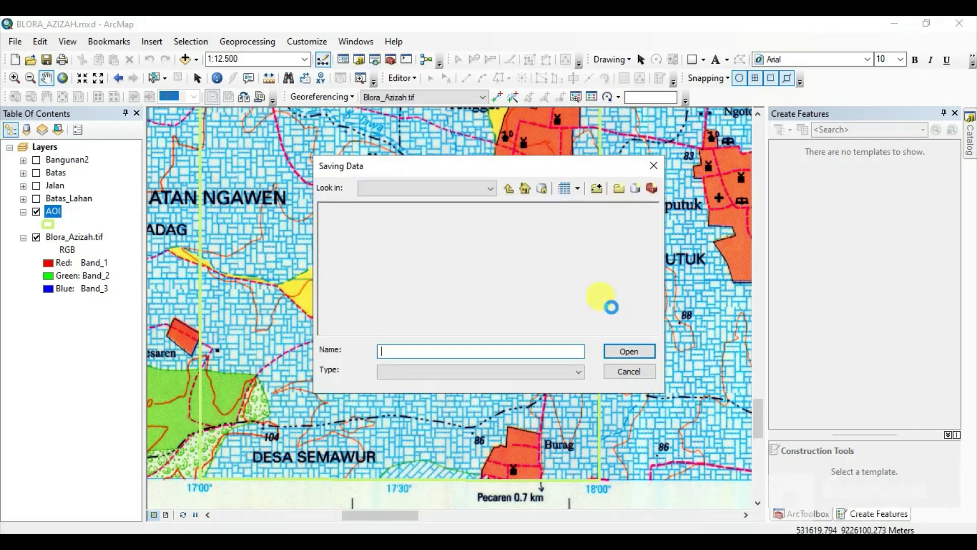
left_click(489, 188)
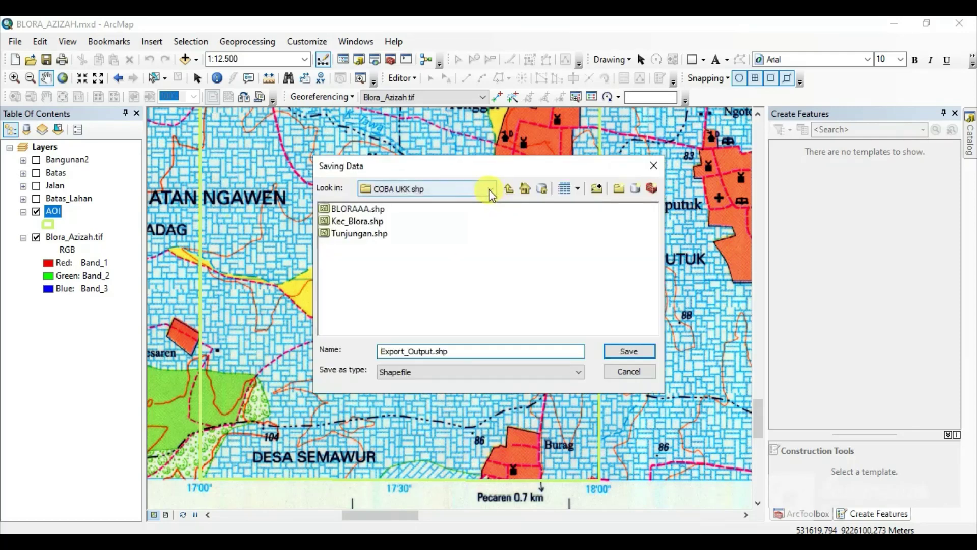
left_click(486, 203)
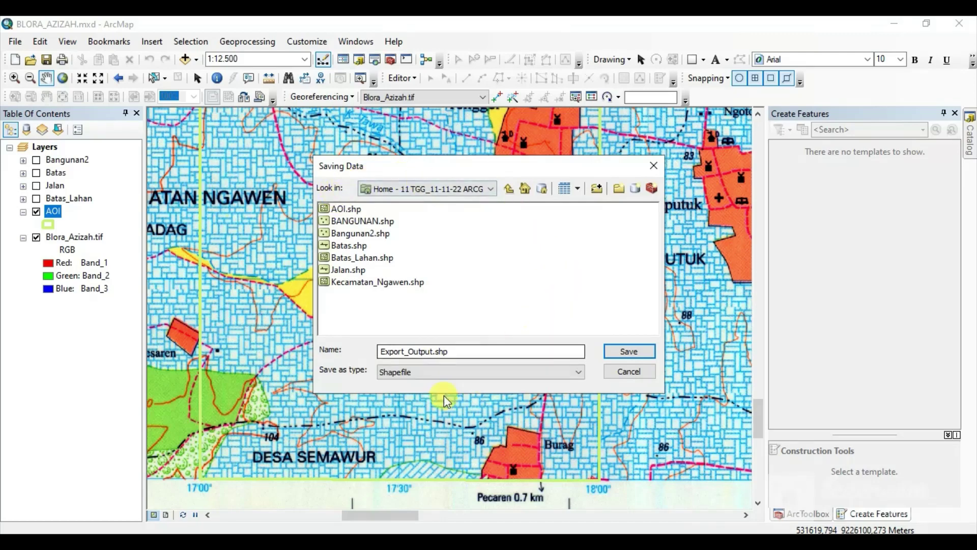
left_click_drag(450, 351, 331, 366)
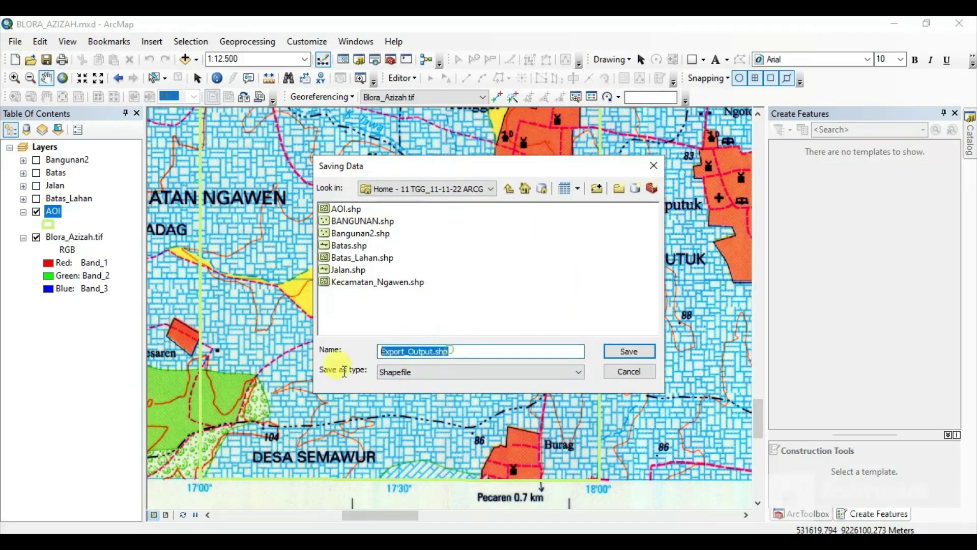
type("Btas")
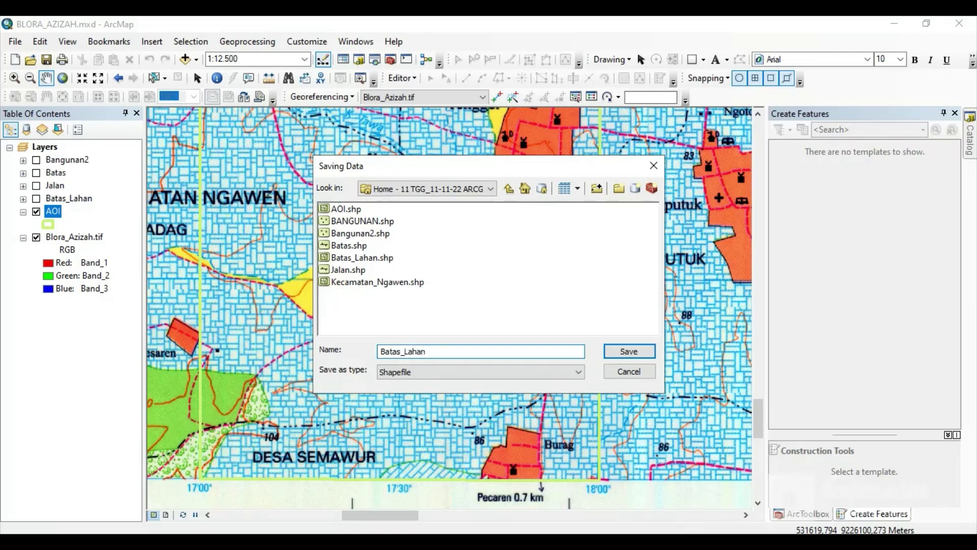
left_click(631, 350)
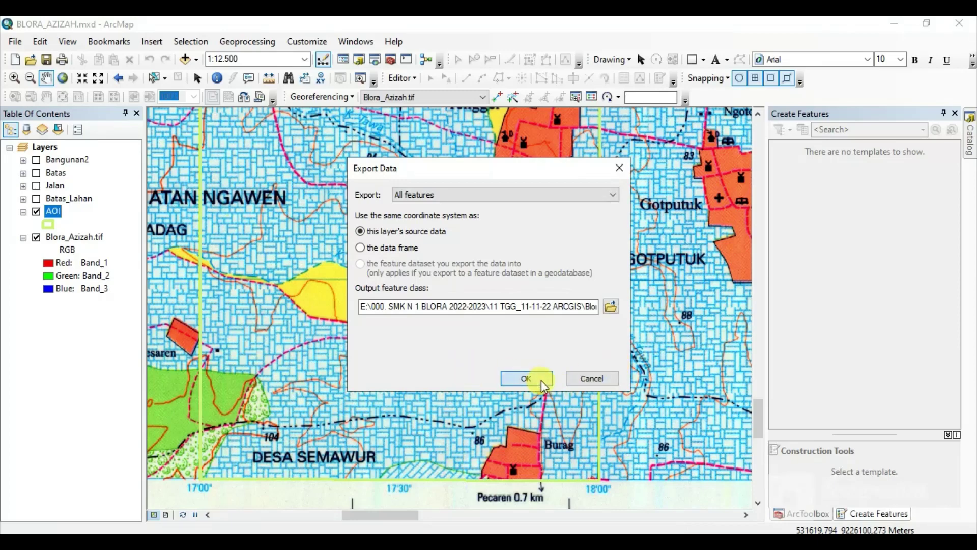
left_click(539, 380)
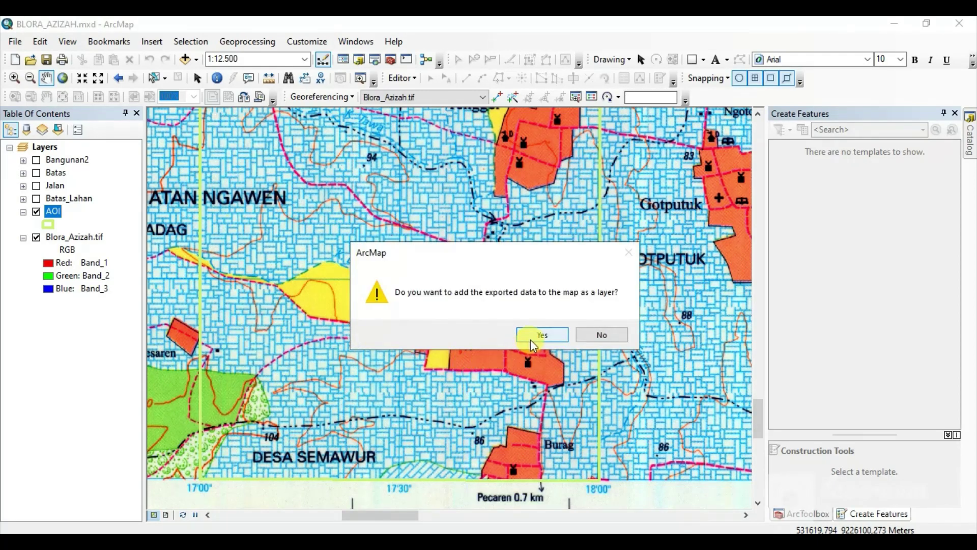
left_click(528, 339)
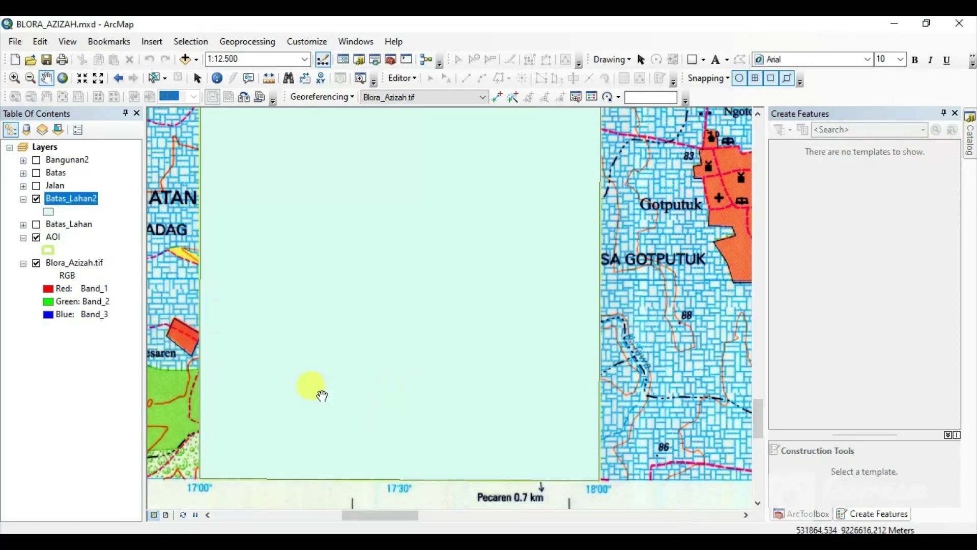
Give the Batas_Lahan2 layer a Hollow symbol with a pink outline of width 2, and hide and collapse the AOI layer.
scroll(517, 277, "down", 1)
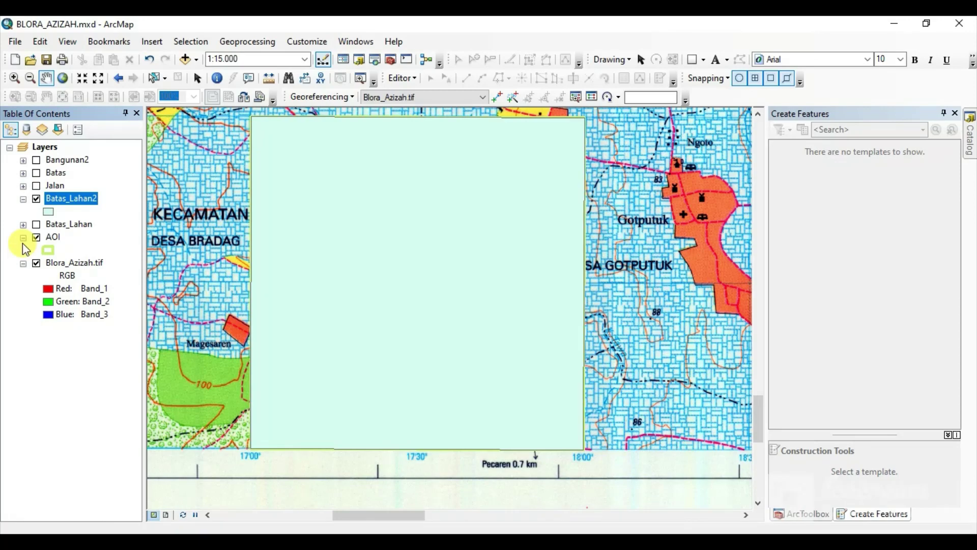
left_click(50, 211)
scroll(400, 346, "down", 3)
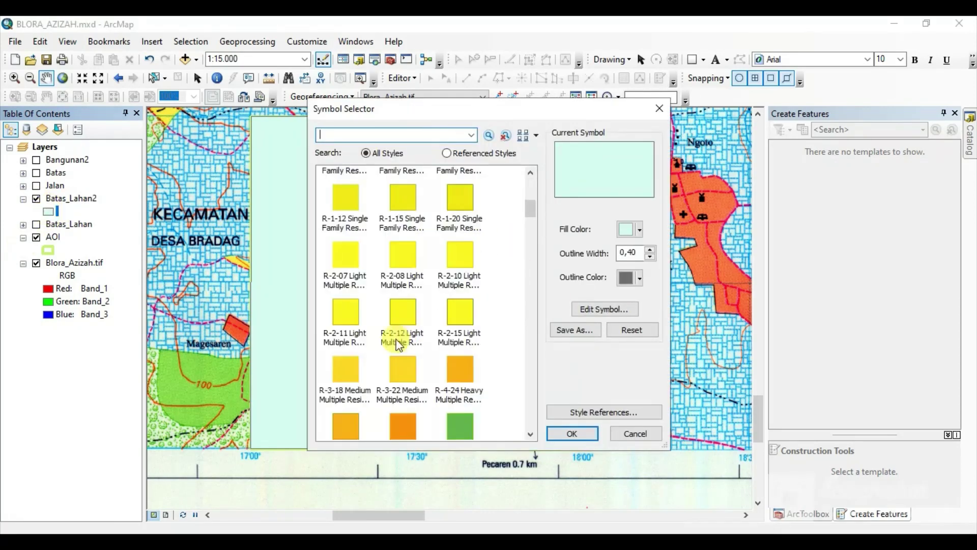
scroll(364, 346, "down", 10)
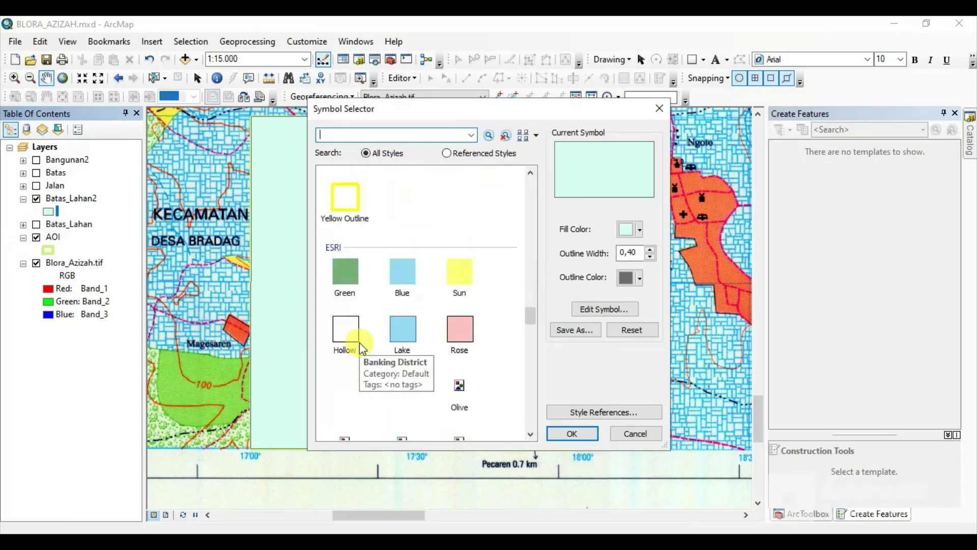
scroll(362, 349, "down", 2)
left_click(345, 246)
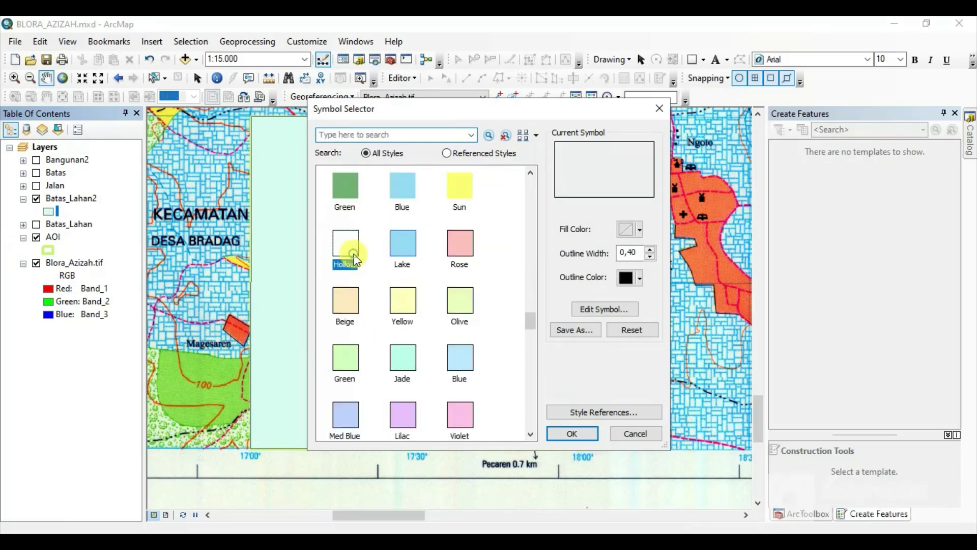
left_click(650, 252)
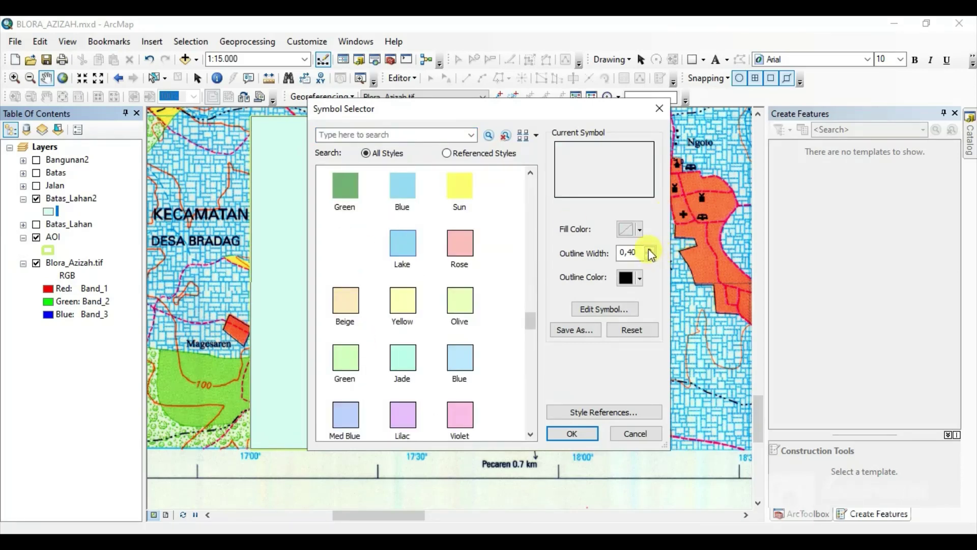
left_click(625, 279)
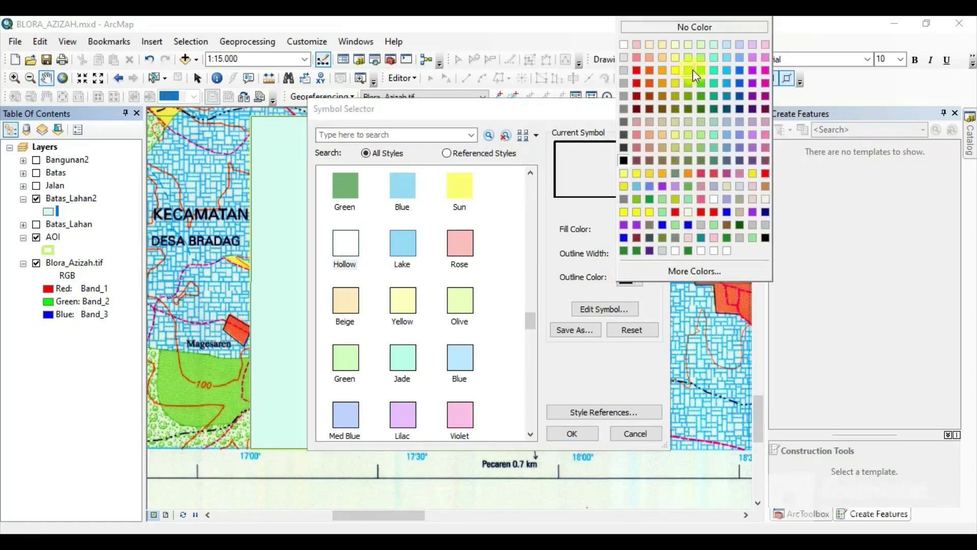
left_click(765, 57)
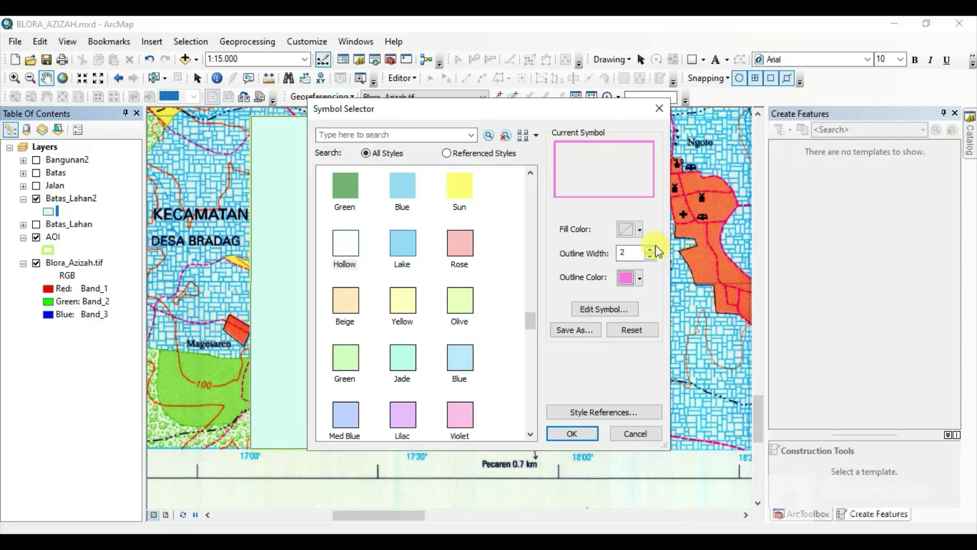
left_click(572, 434)
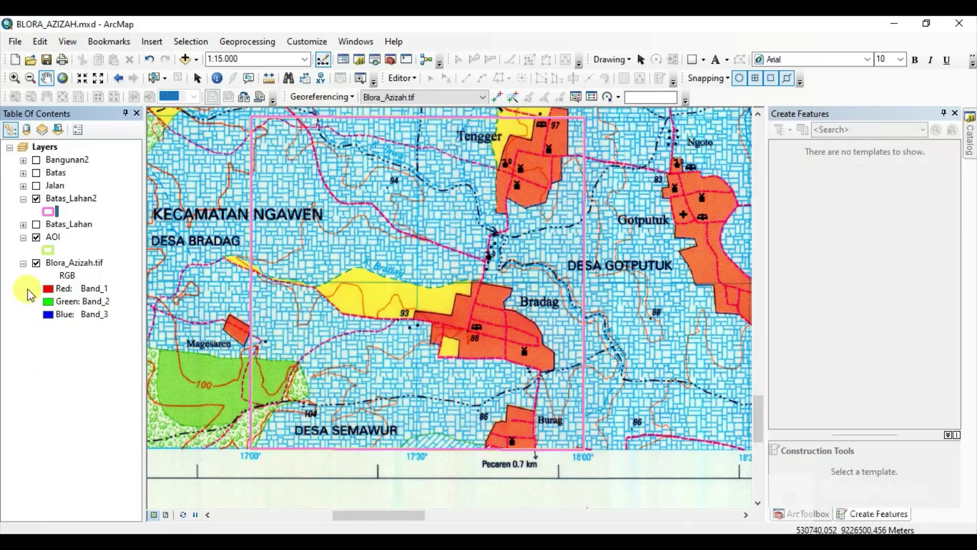
left_click(35, 238)
left_click(23, 238)
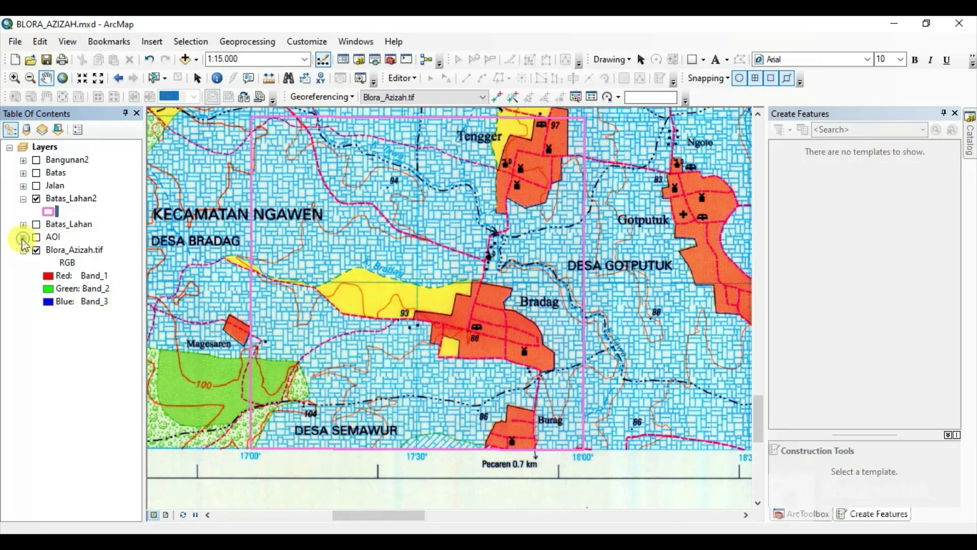
Review the snapping tolerance in the snapping options and the sticky move tolerance in the general editing options.
left_click(406, 77)
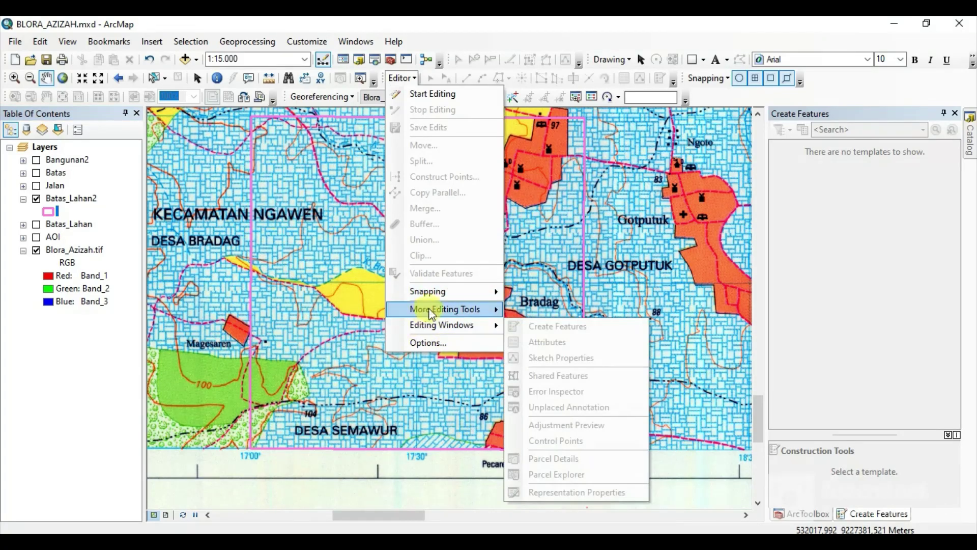
mouse_move(459, 298)
left_click(545, 310)
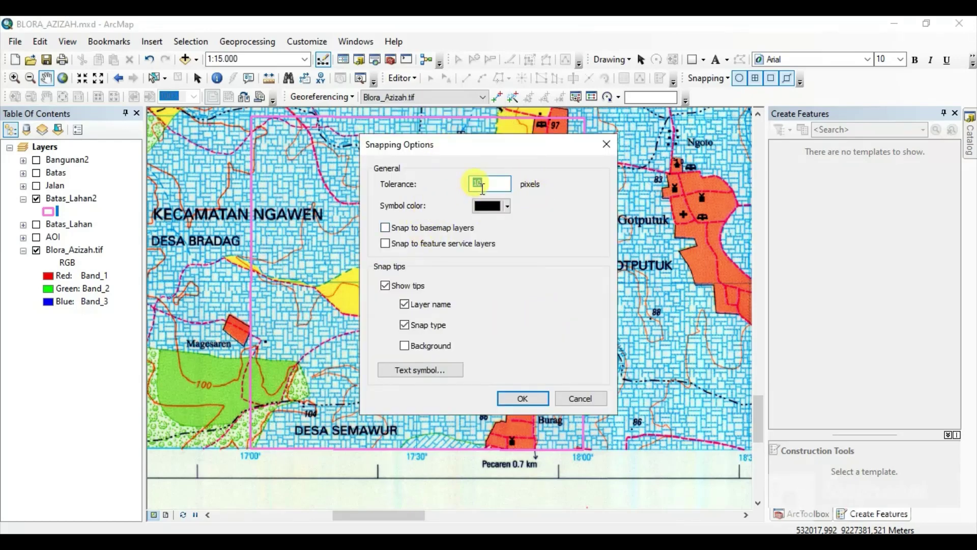
left_click(547, 403)
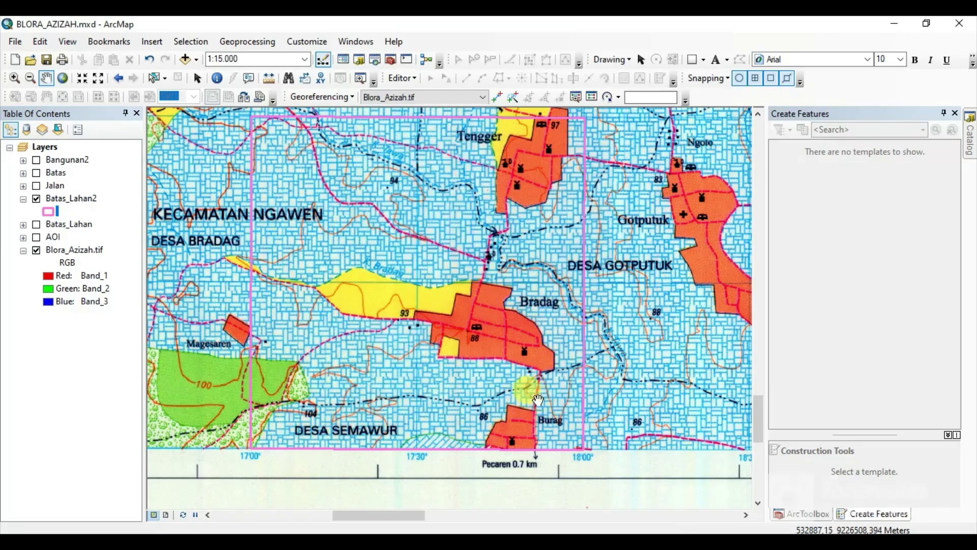
left_click(410, 83)
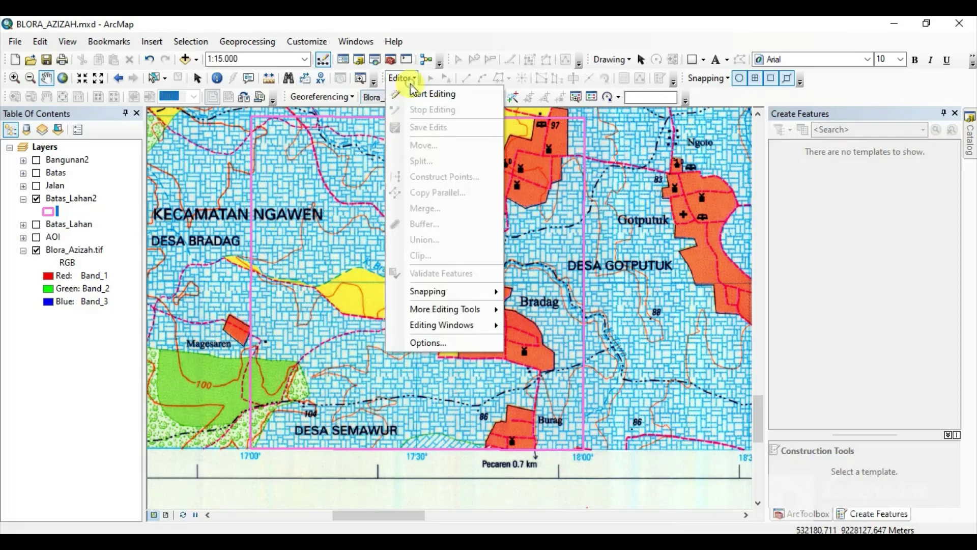
left_click(438, 340)
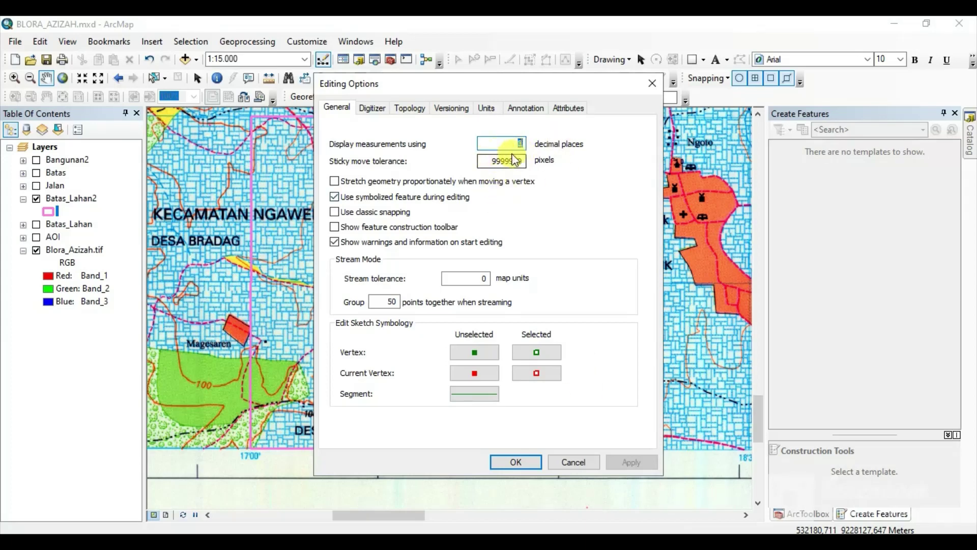
left_click(528, 462)
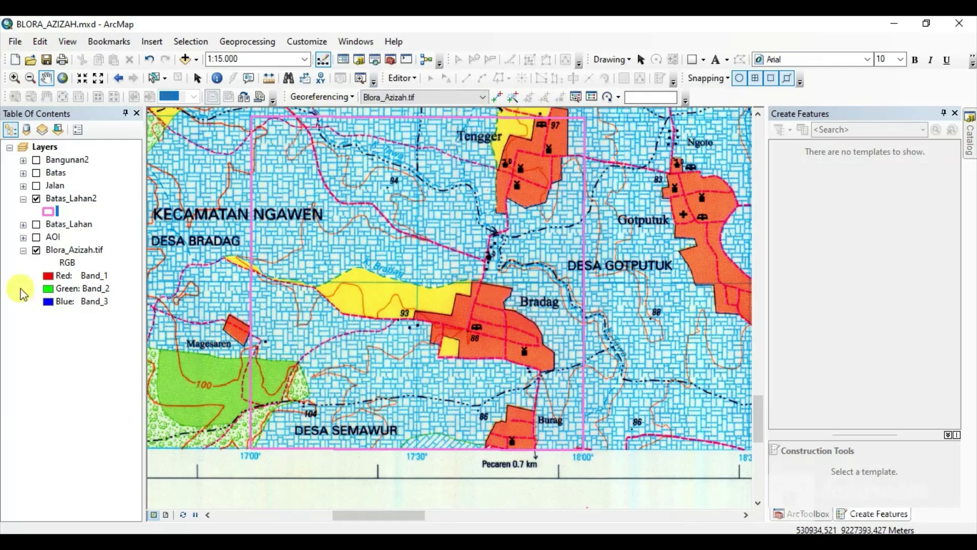
Start an edit session and select the Batas_Lahan2 feature template.
left_click(400, 79)
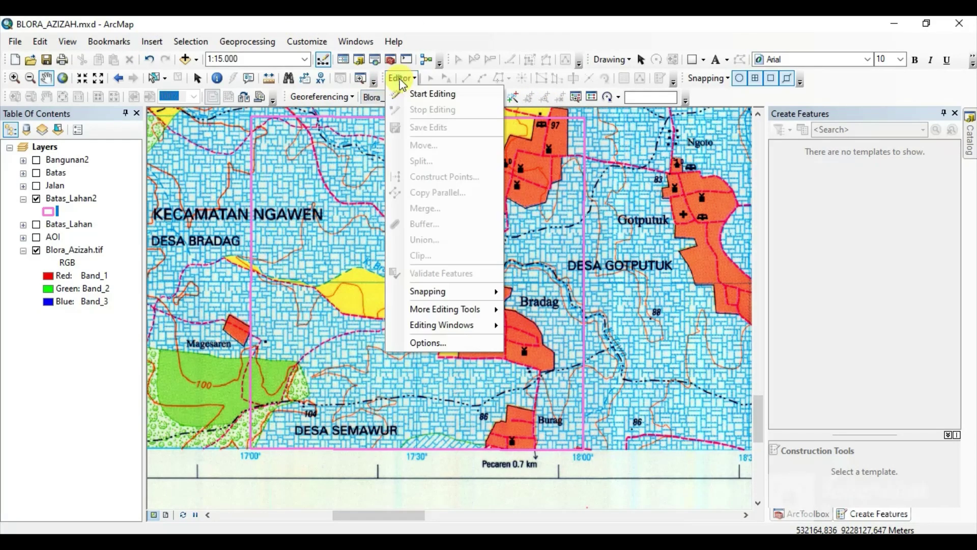
left_click(420, 93)
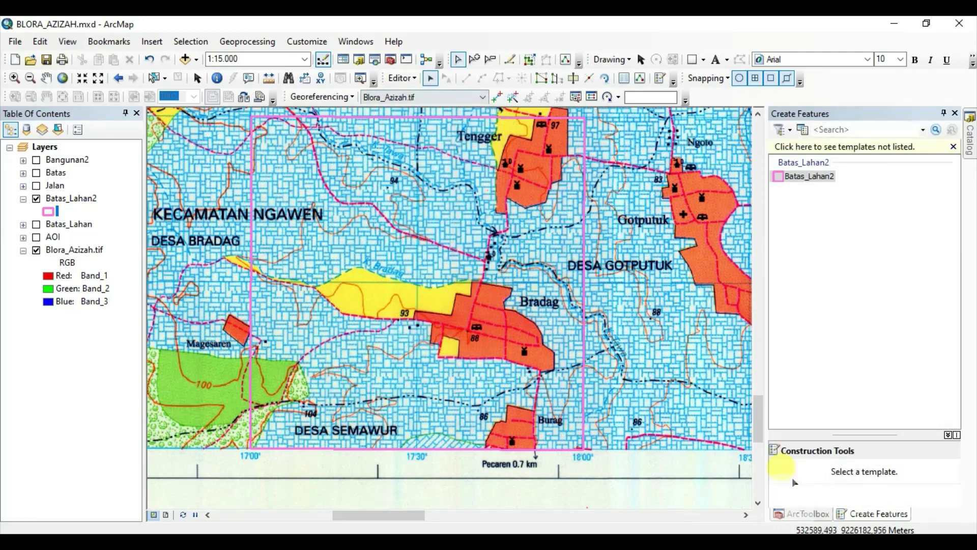
left_click(809, 178)
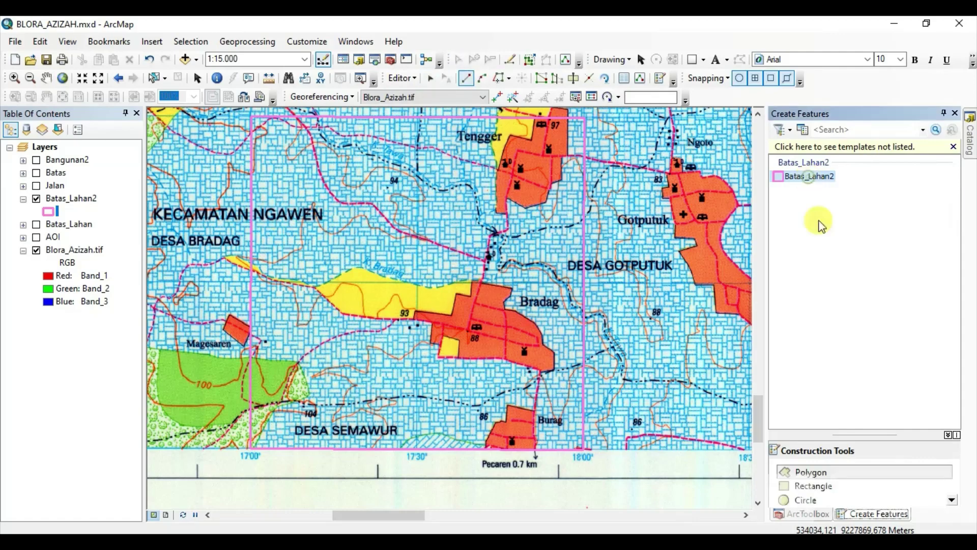
Select the Batas_Lahan2 polygon covering the whole AOI and activate the Cut Polygons tool.
left_click(573, 78)
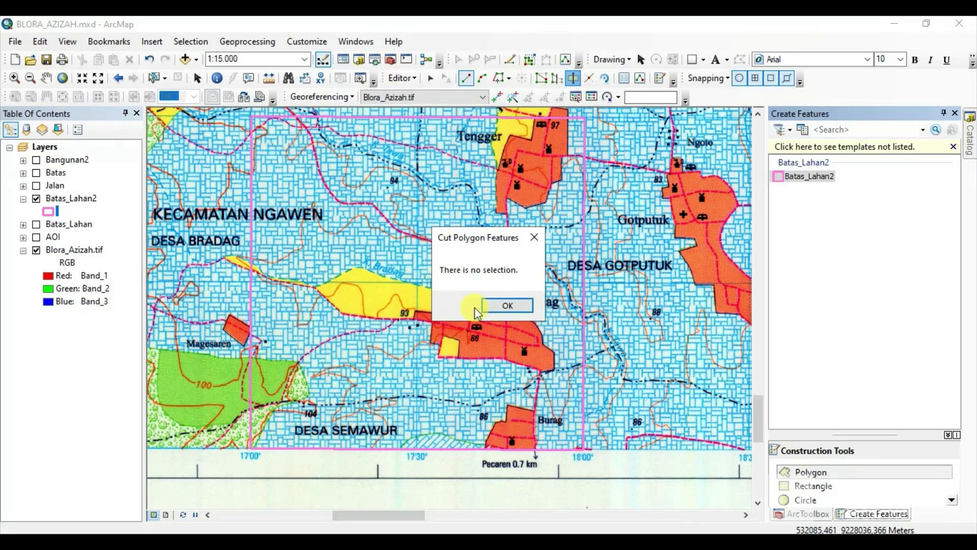
left_click(503, 306)
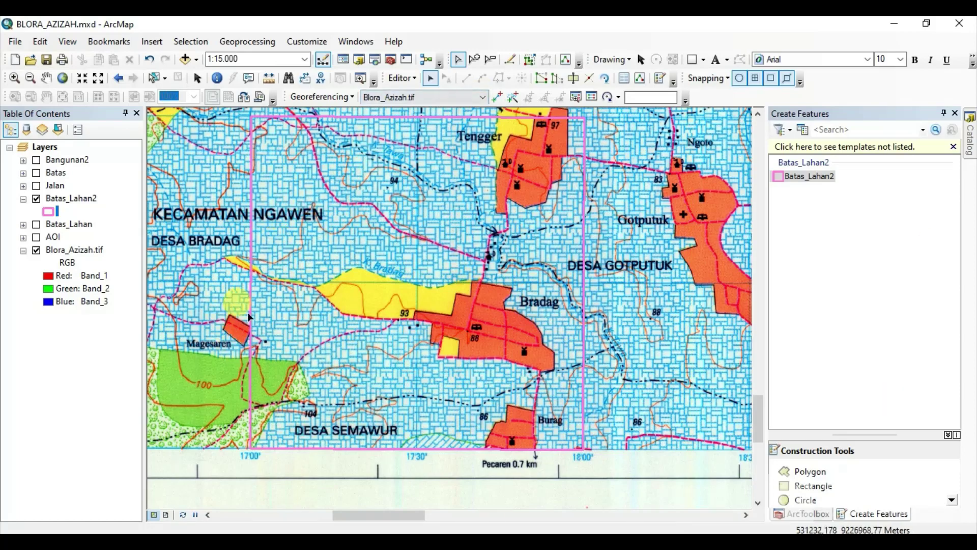
left_click(391, 251)
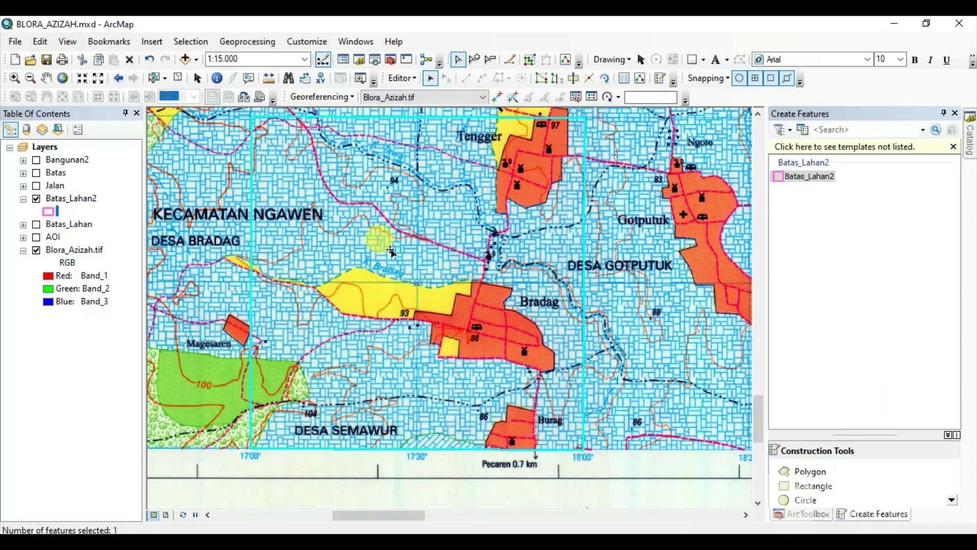
left_click(573, 79)
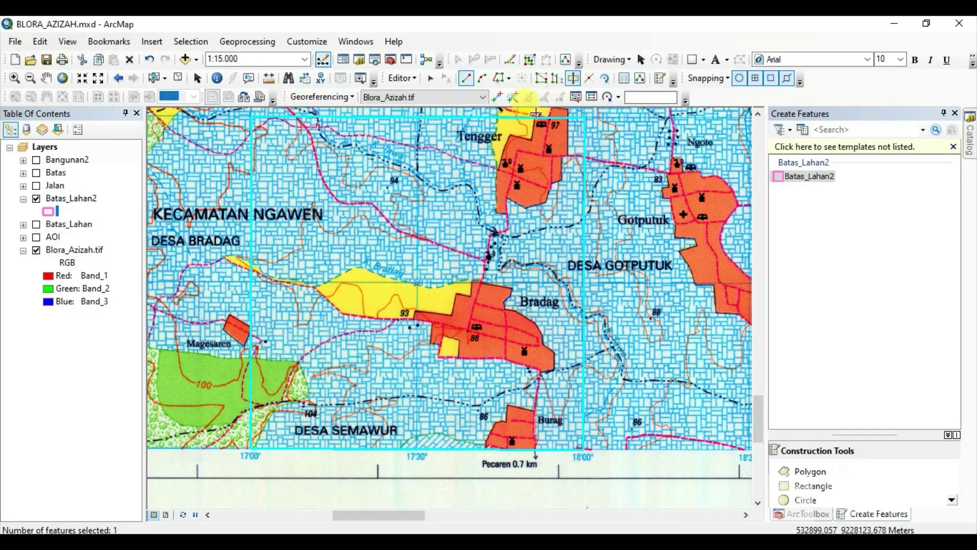
Trace the cut line along the western edge of Tengger's yellow parcel, from the AOI's northern boundary down to the parcel's southern tip.
scroll(502, 109, "down", 1)
scroll(501, 108, "down", 3)
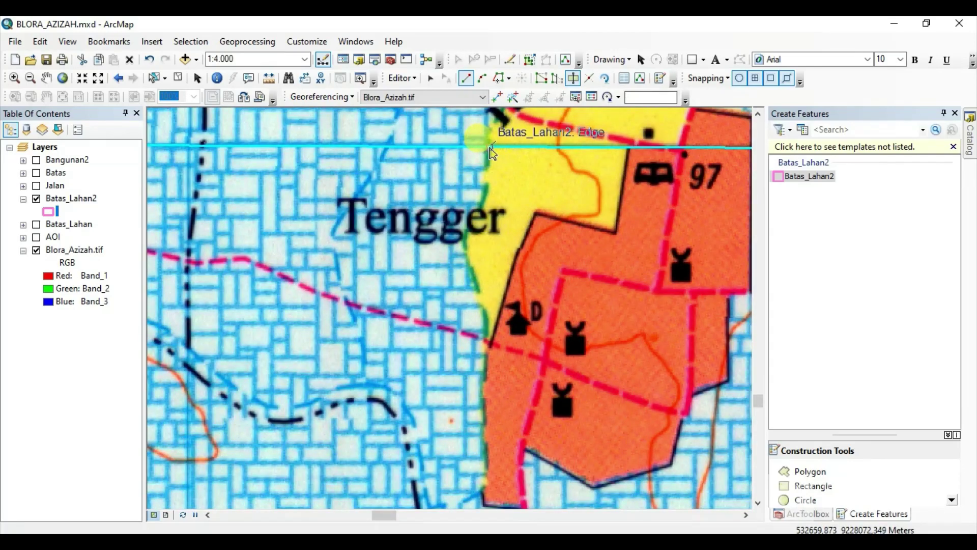
scroll(492, 152, "down", 1)
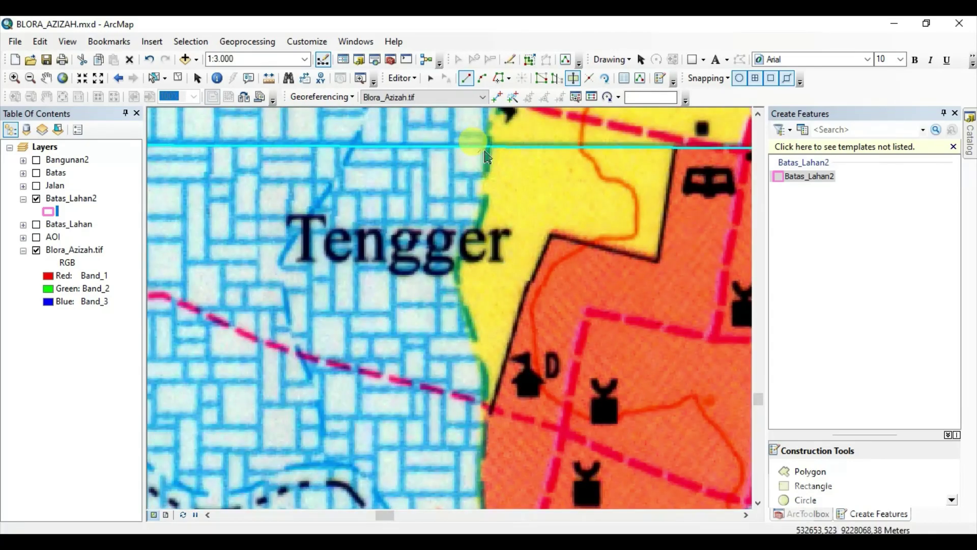
left_click(487, 153)
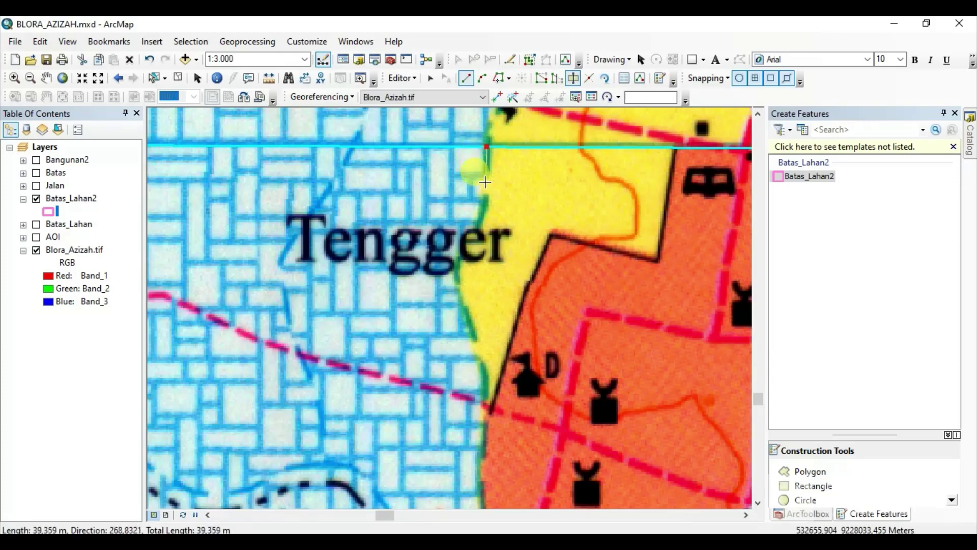
left_click(485, 181)
left_click(484, 211)
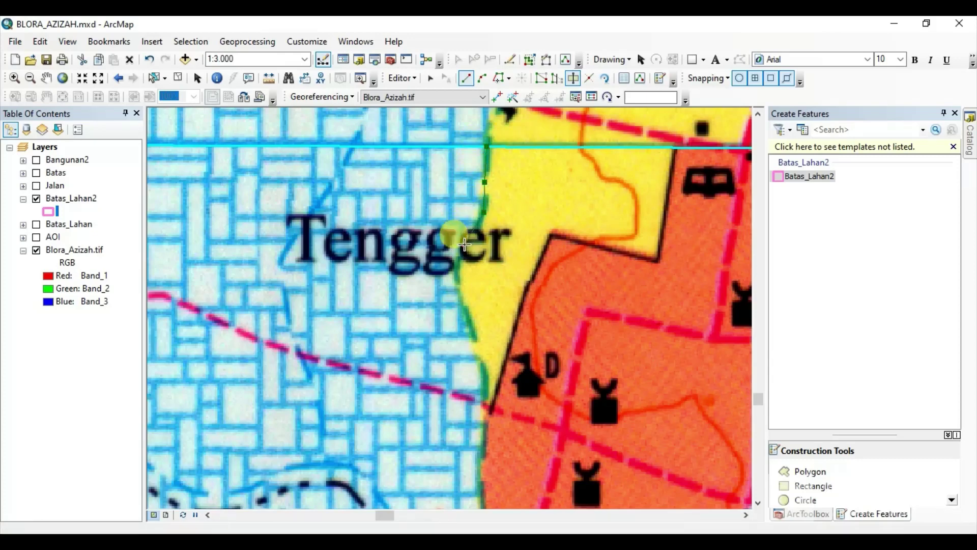
left_click(464, 244)
left_click(456, 272)
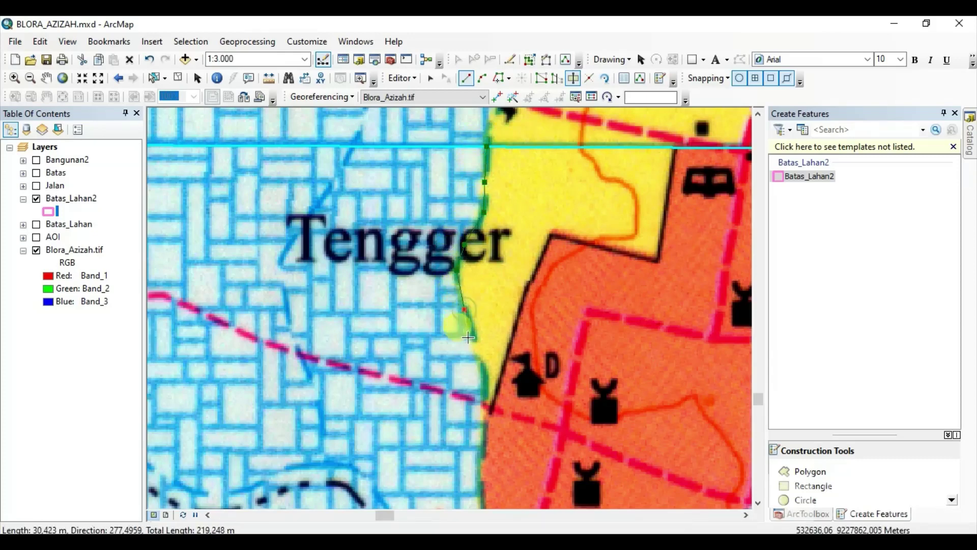
left_click(464, 309)
left_click(474, 341)
left_click(486, 375)
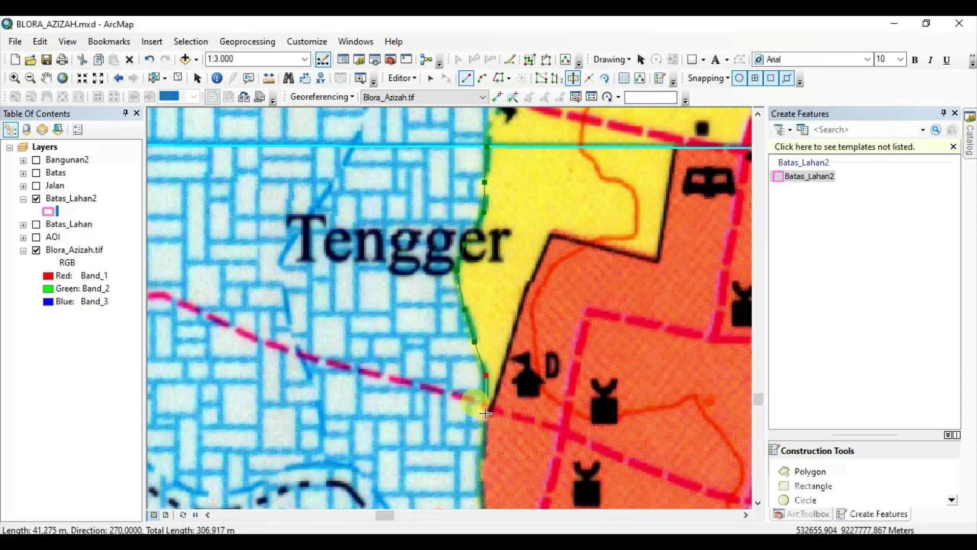
left_click(485, 411)
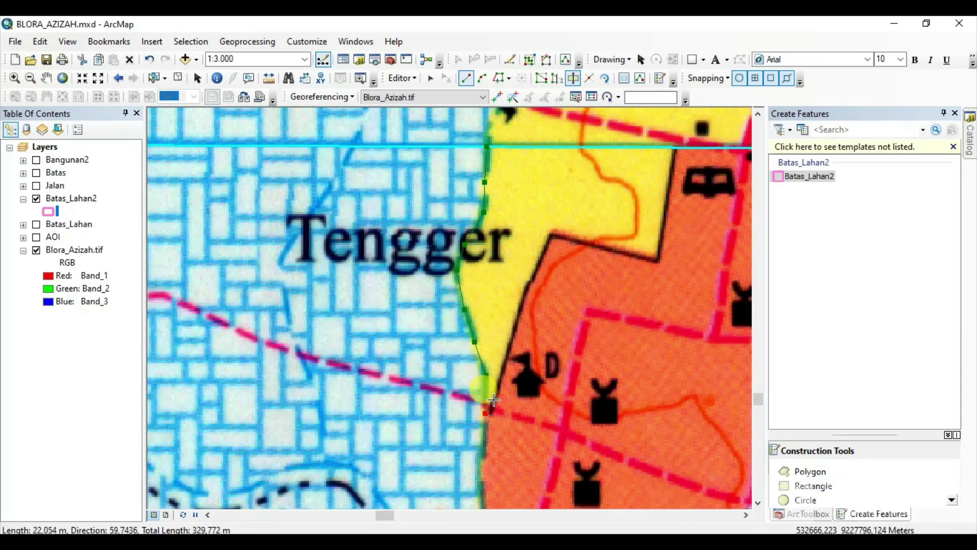
Continue the cut line along the yellow parcel's eastern edge up past the AOI's northern boundary and finish the cut.
left_click(492, 411)
left_click(516, 311)
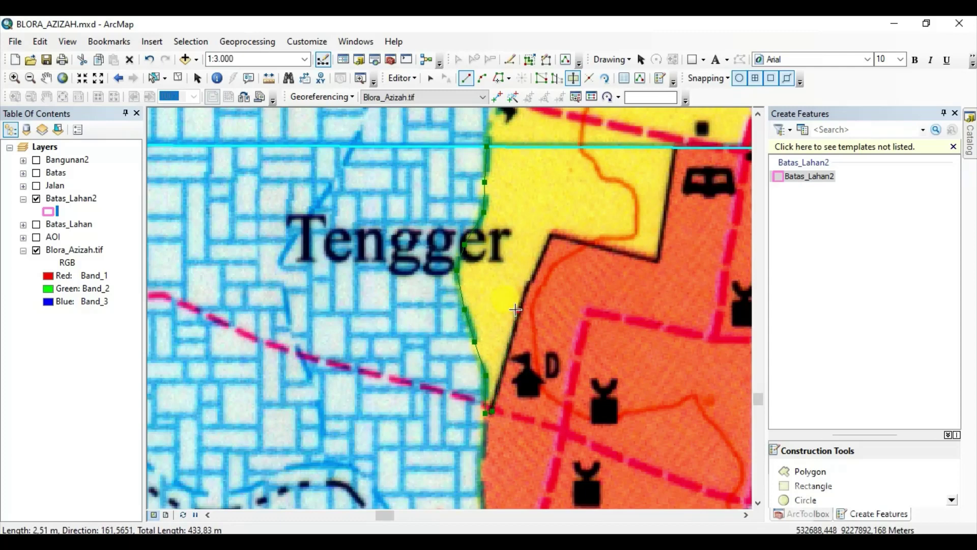
left_click(529, 279)
left_click(552, 233)
left_click(658, 261)
left_click(669, 189)
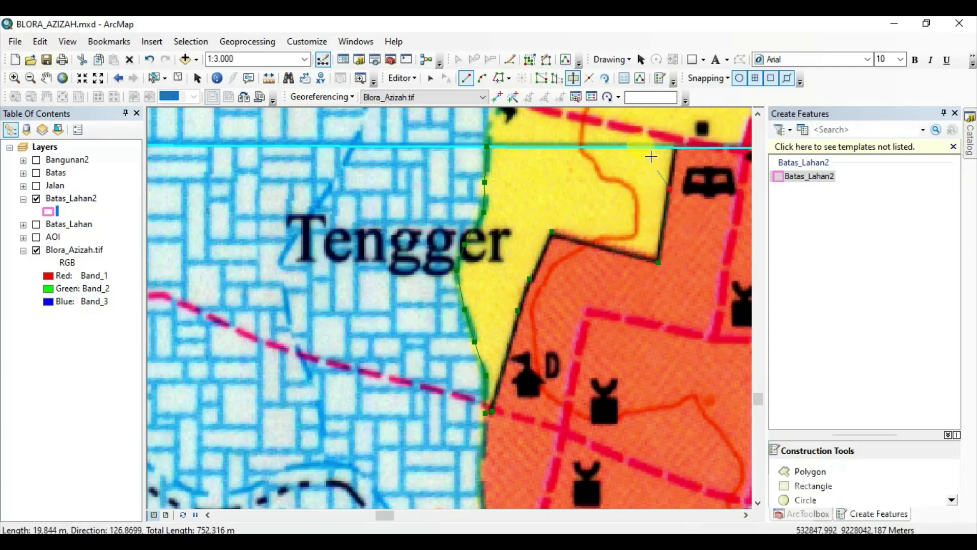
double_click(677, 135)
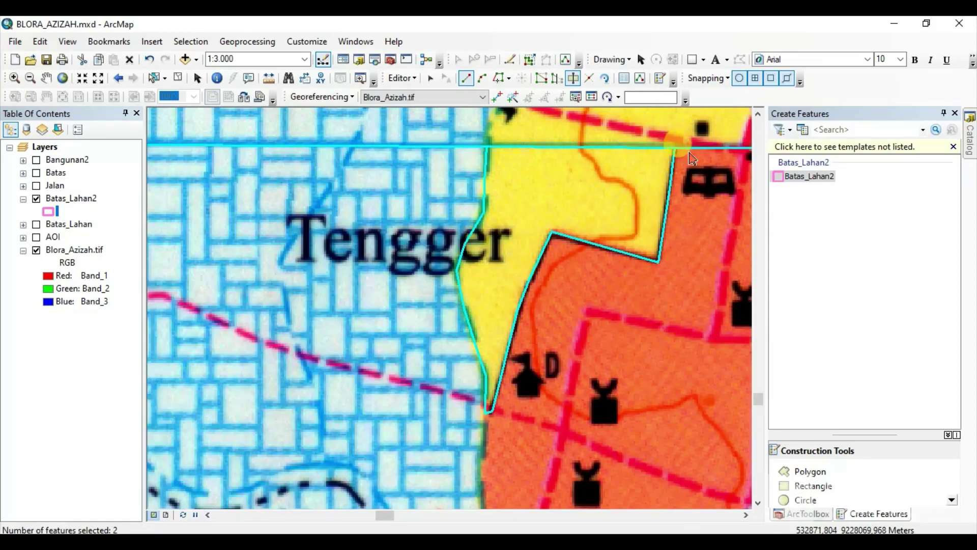
Inspect the corner where the new cut meets the AOI's northern boundary, and the surrounding parcels.
scroll(692, 159, "down", 2)
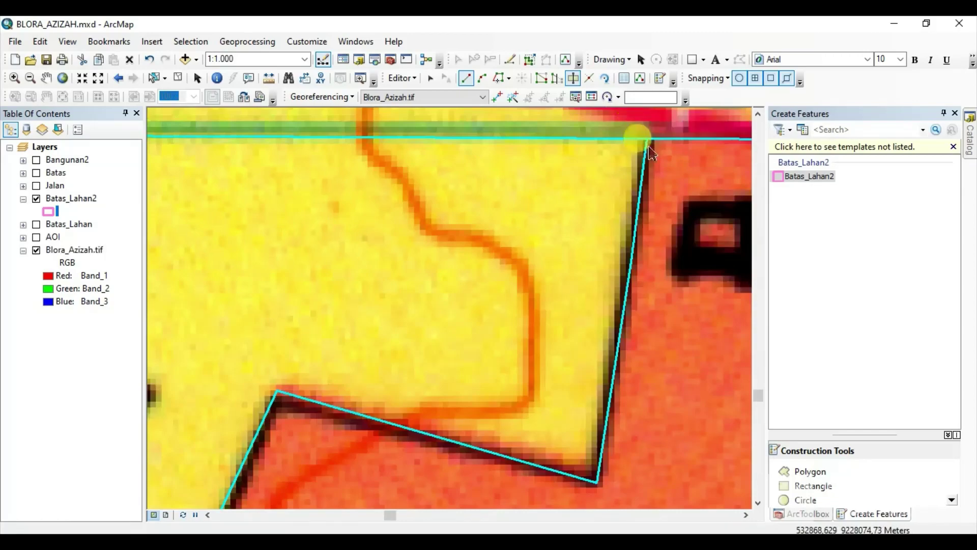
scroll(662, 257, "up", 2)
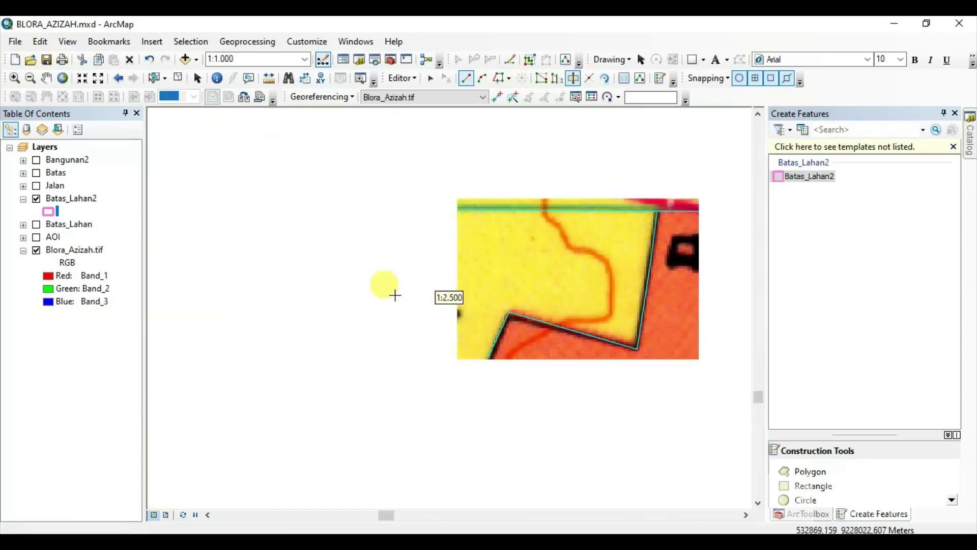
scroll(227, 250, "up", 1)
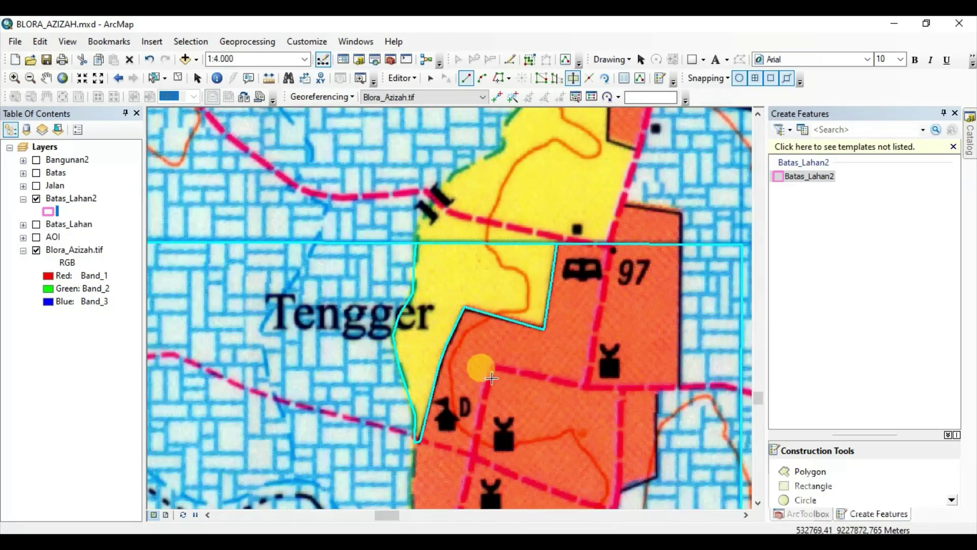
left_click_drag(491, 378, 410, 280)
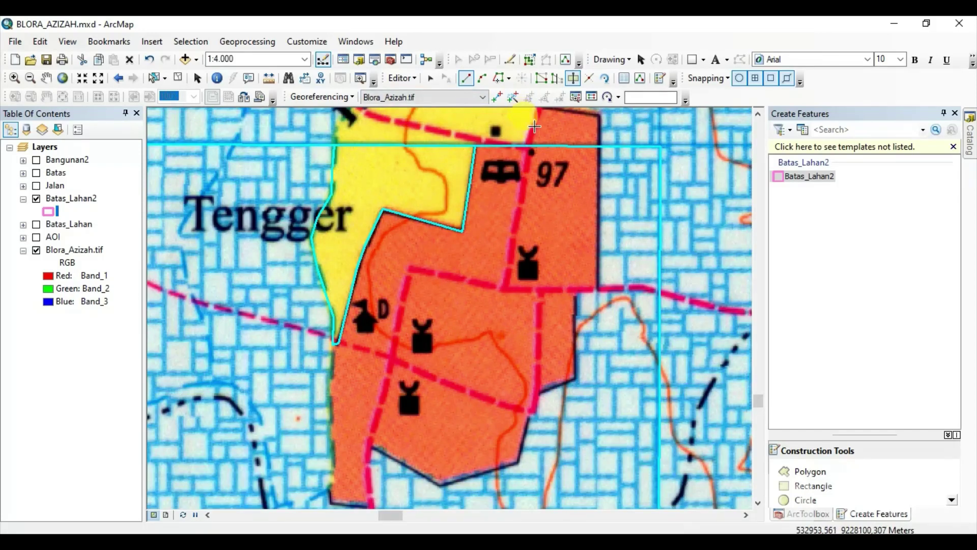
scroll(565, 313, "up", 1)
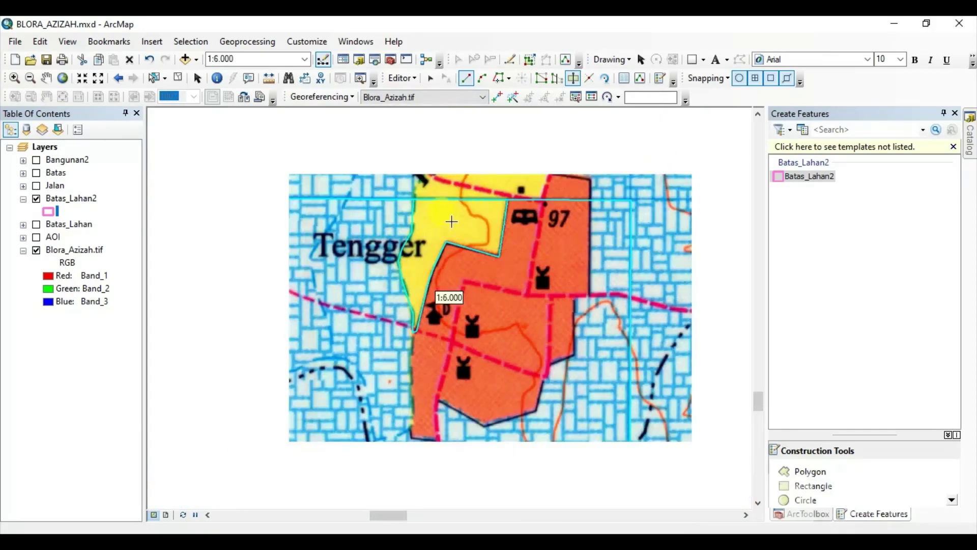
scroll(624, 216, "up", 2)
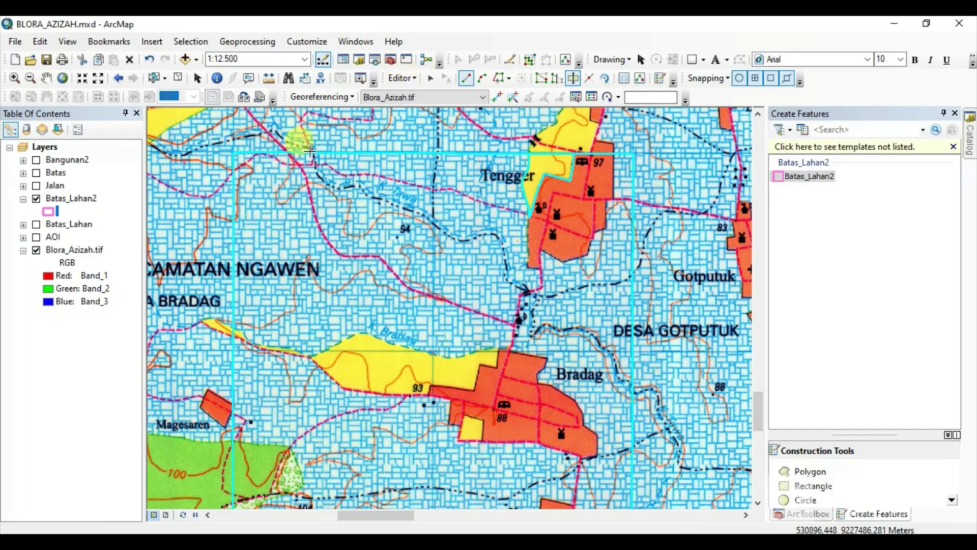
Check the Batas_Lahan2 attribute table by highlighting each polygon's record in turn, and close the table.
right_click(79, 200)
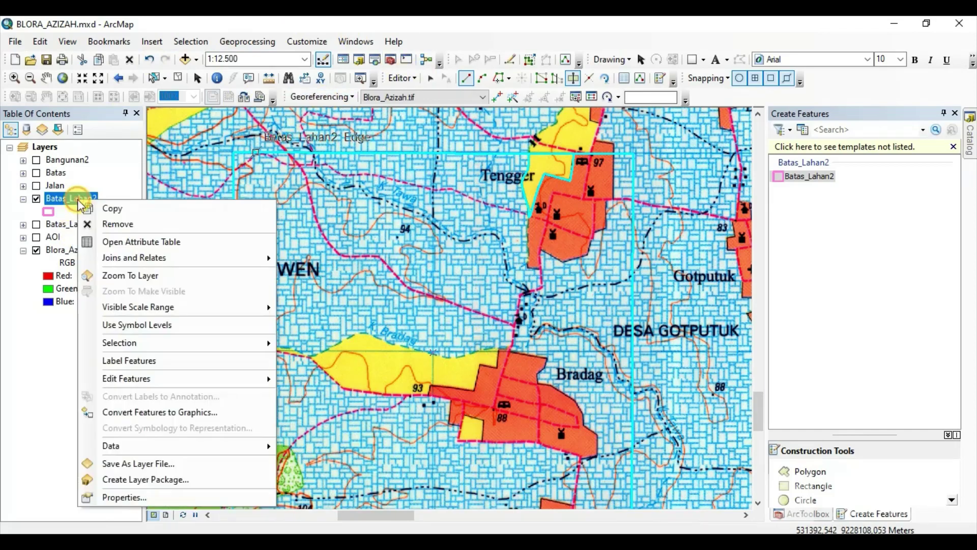
left_click(203, 242)
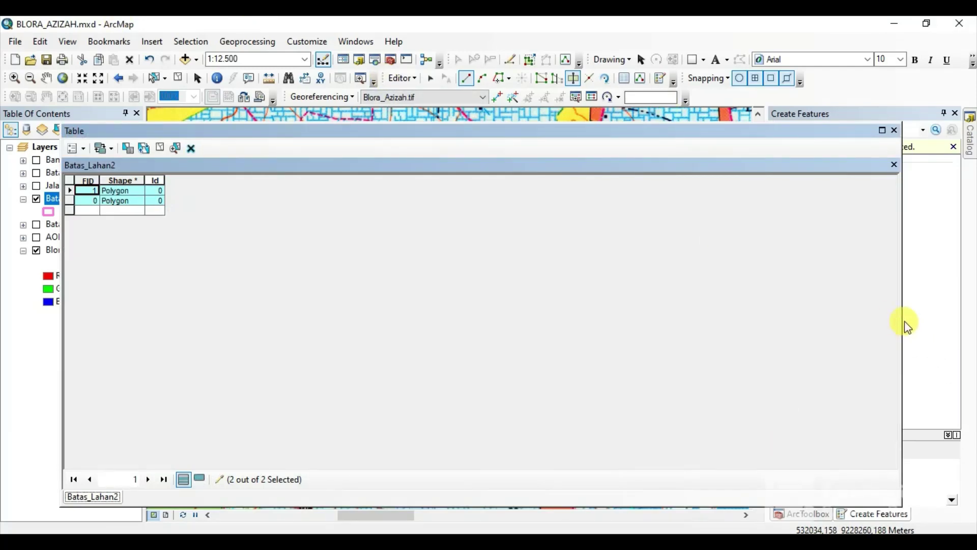
left_click_drag(898, 318, 234, 290)
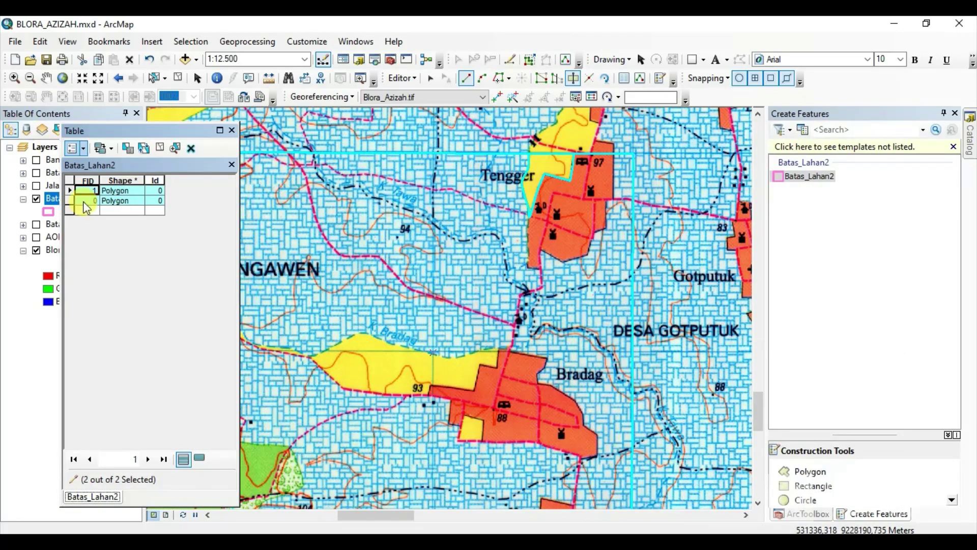
left_click(70, 191)
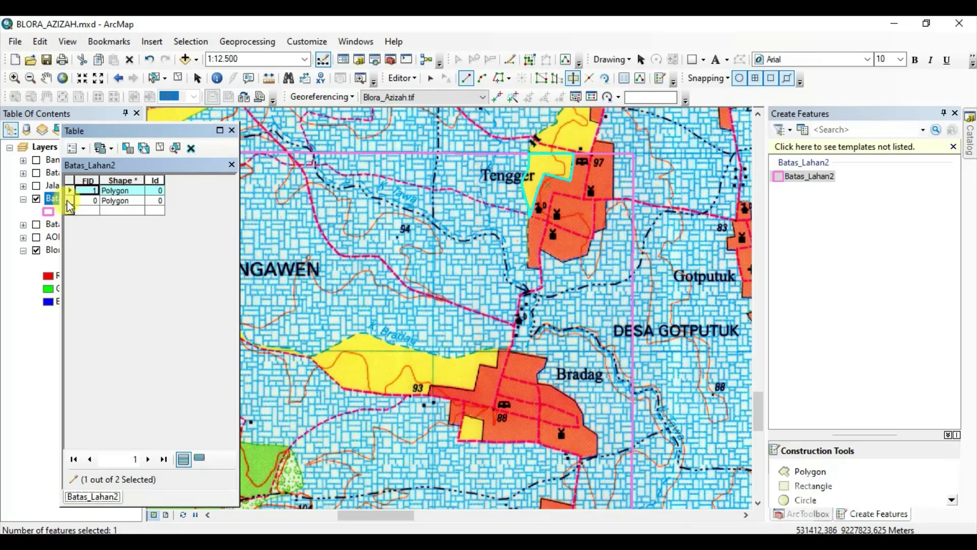
left_click(68, 201)
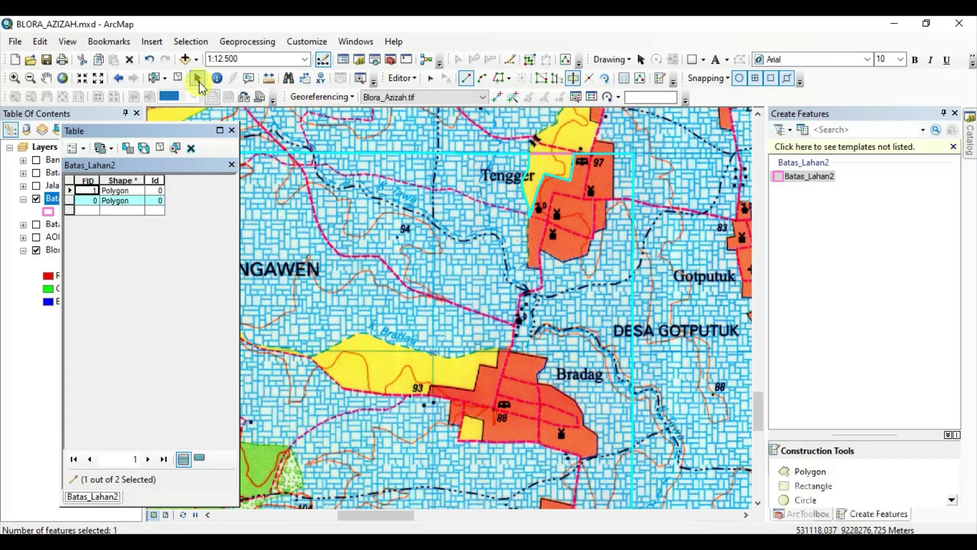
left_click(198, 78)
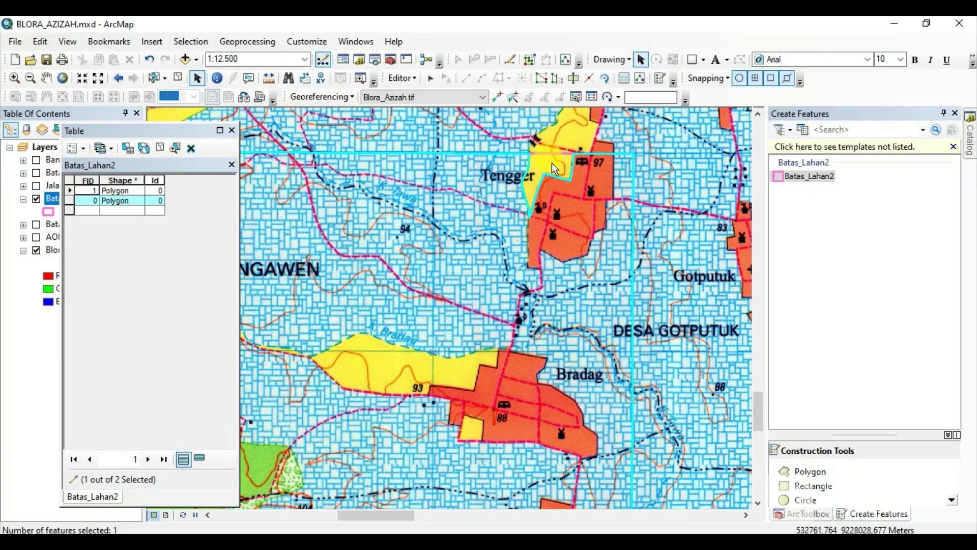
left_click(231, 130)
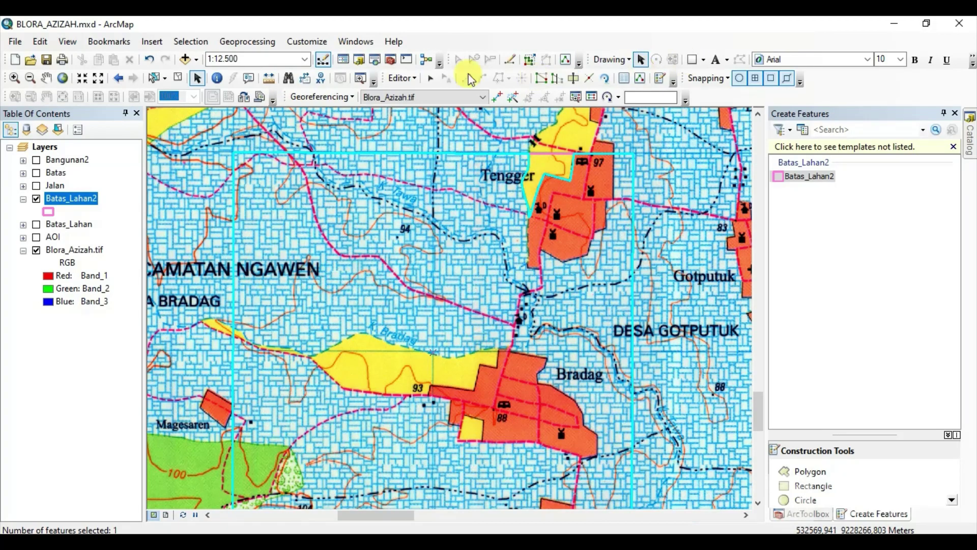
Select the newly cut yellow Tengger parcel with the Edit tool and save the edits.
left_click(431, 80)
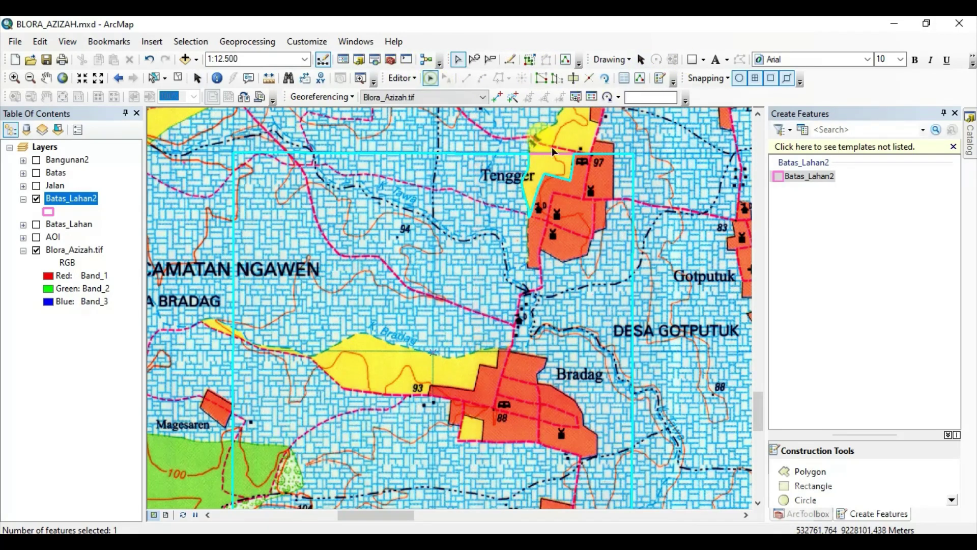
left_click(466, 295)
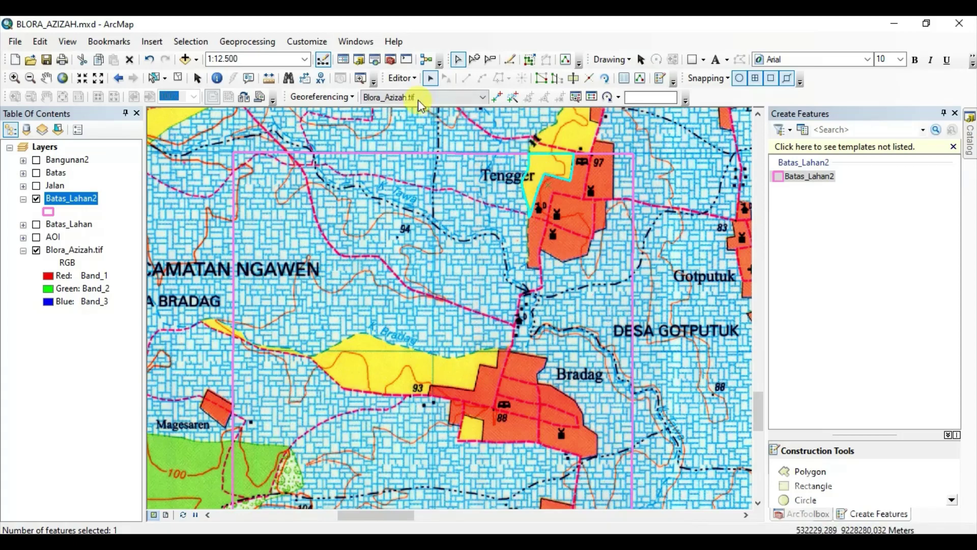
left_click(402, 78)
left_click(432, 127)
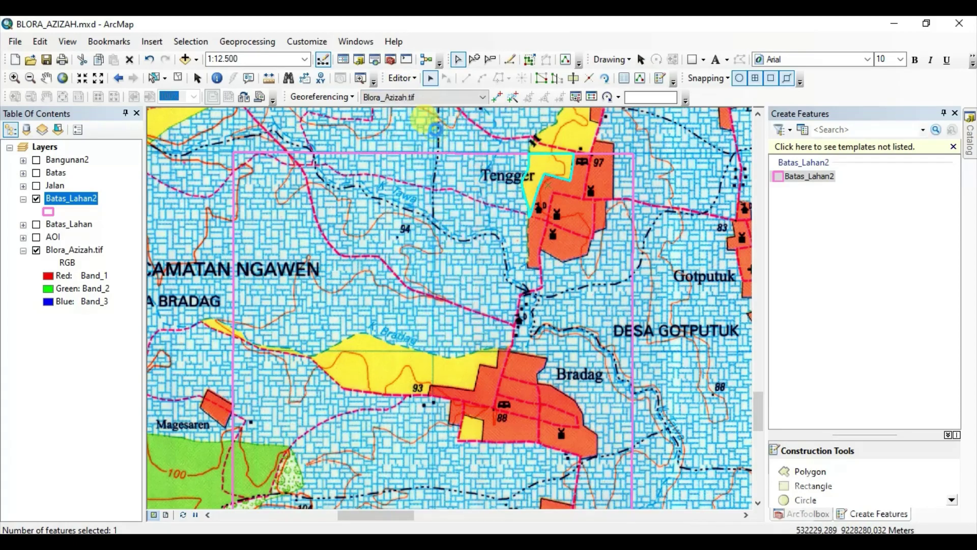
Select the remaining large polygon, choose the Batas_Lahan2 feature template, and switch back to the Edit tool.
left_click(402, 78)
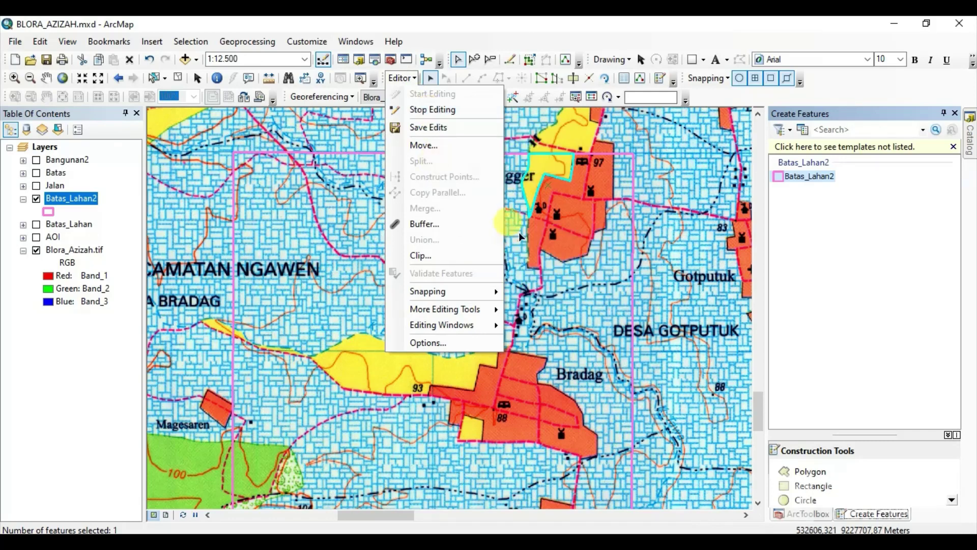
left_click(584, 249)
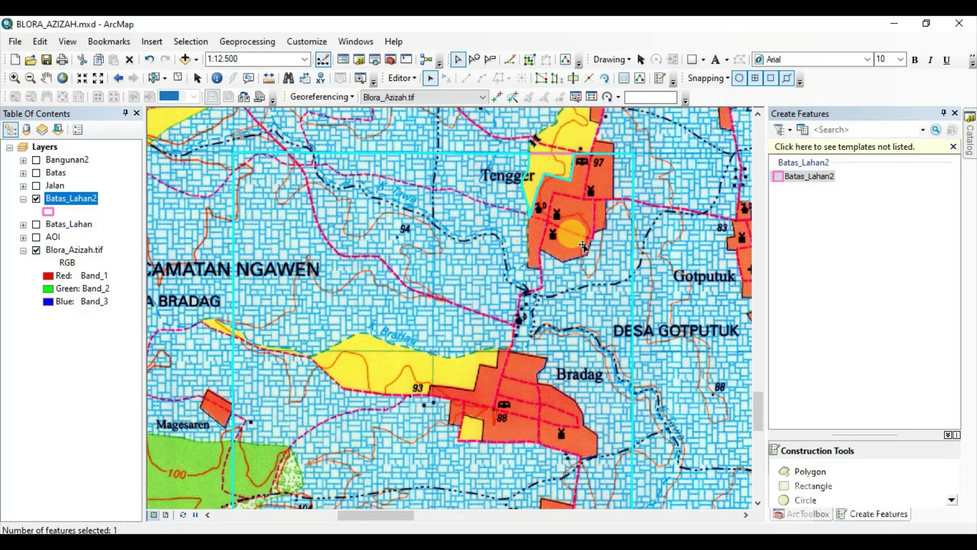
left_click(798, 191)
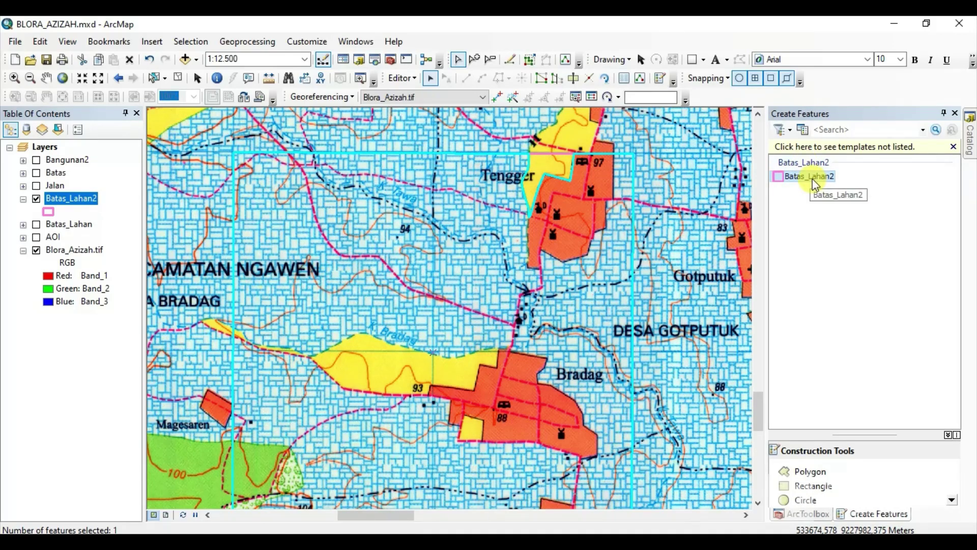
left_click(814, 185)
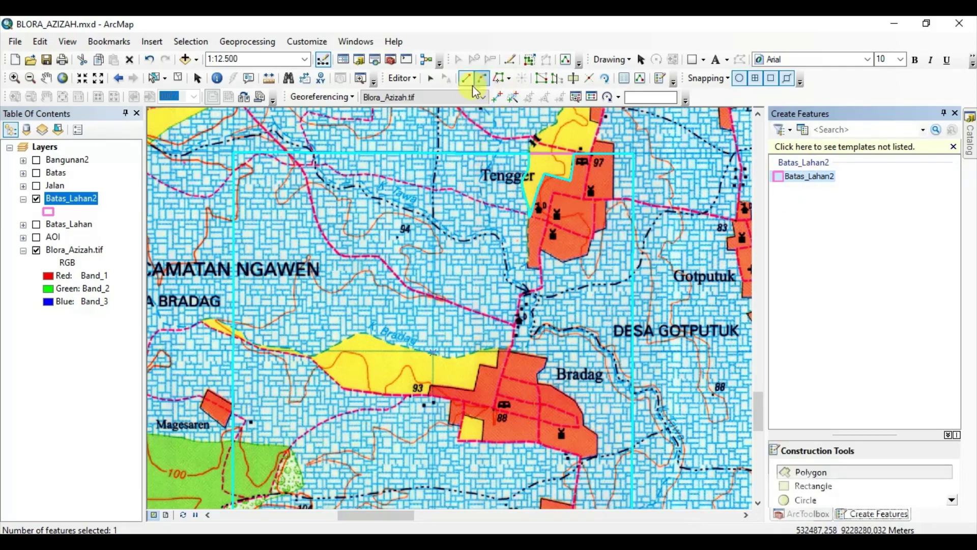
left_click(430, 80)
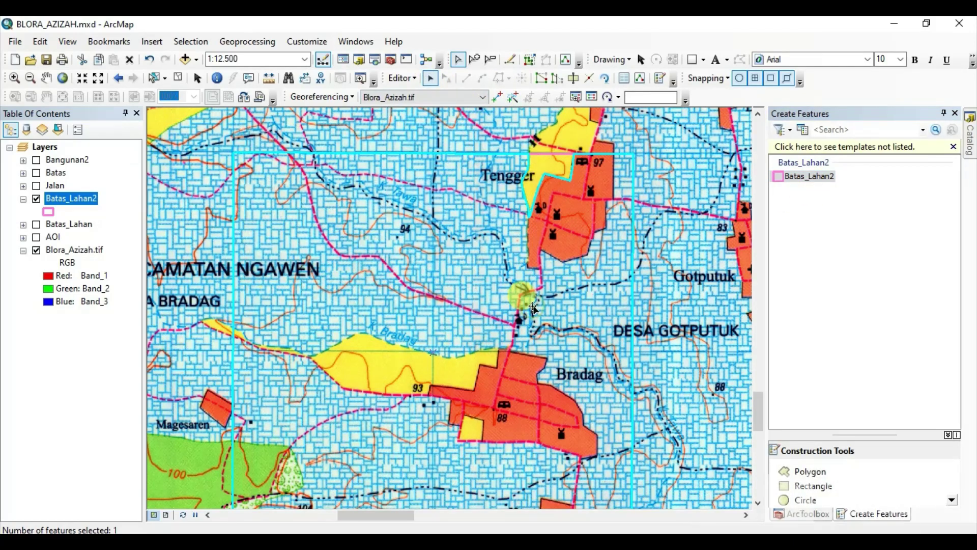
Start cutting the selected large polygon just outside the AOI's northern boundary and trace Tengger's red parcel along its eastern edge to the road.
left_click(573, 80)
scroll(596, 191, "down", 2)
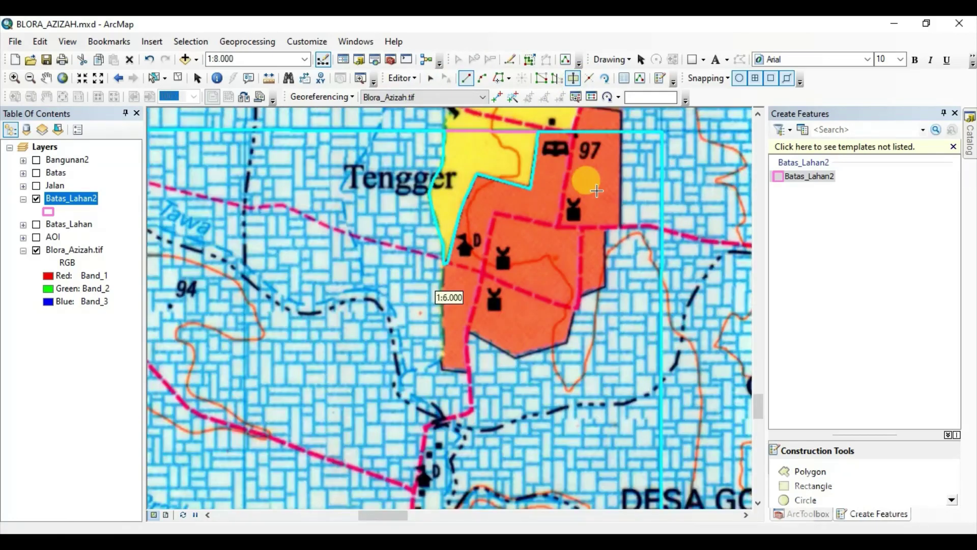
scroll(597, 191, "down", 1)
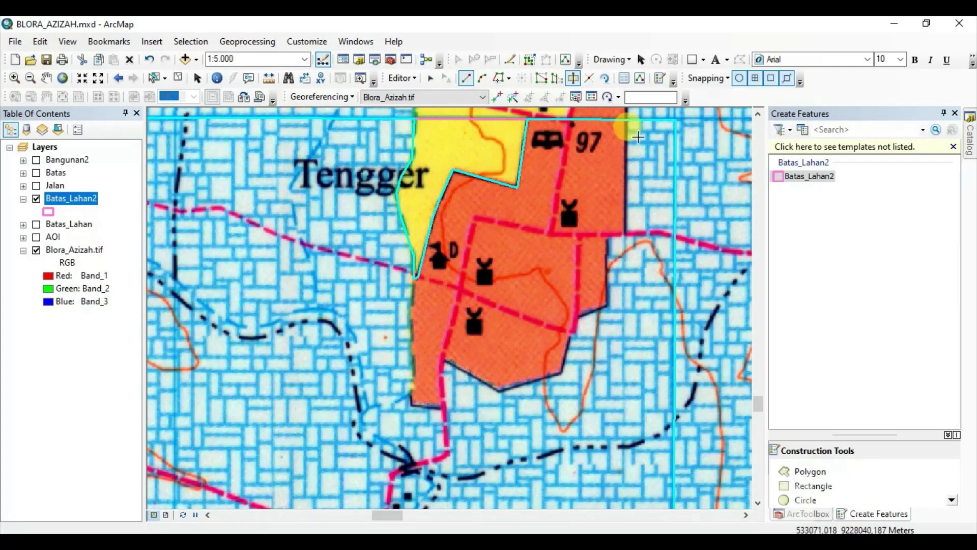
scroll(491, 382, "down", 1)
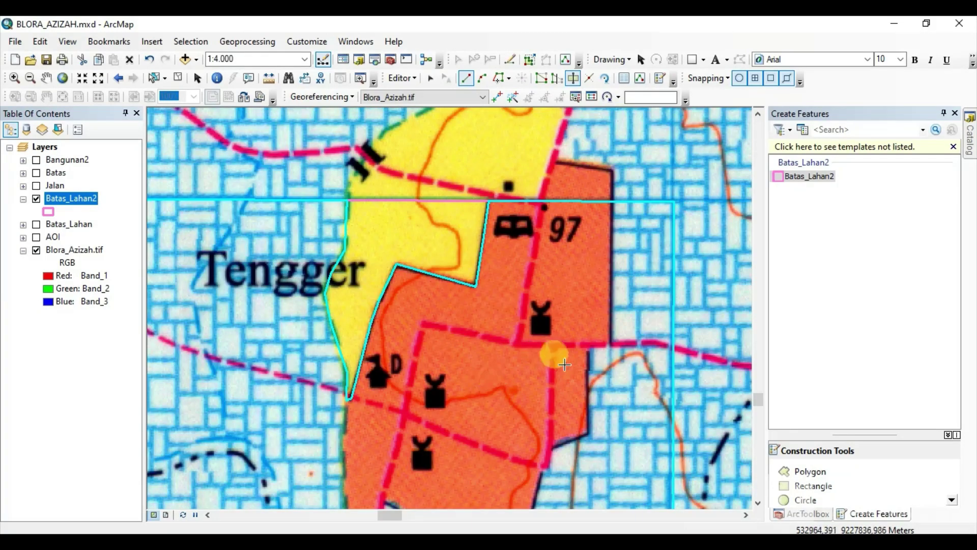
left_click_drag(583, 384, 584, 334)
scroll(584, 333, "up", 1)
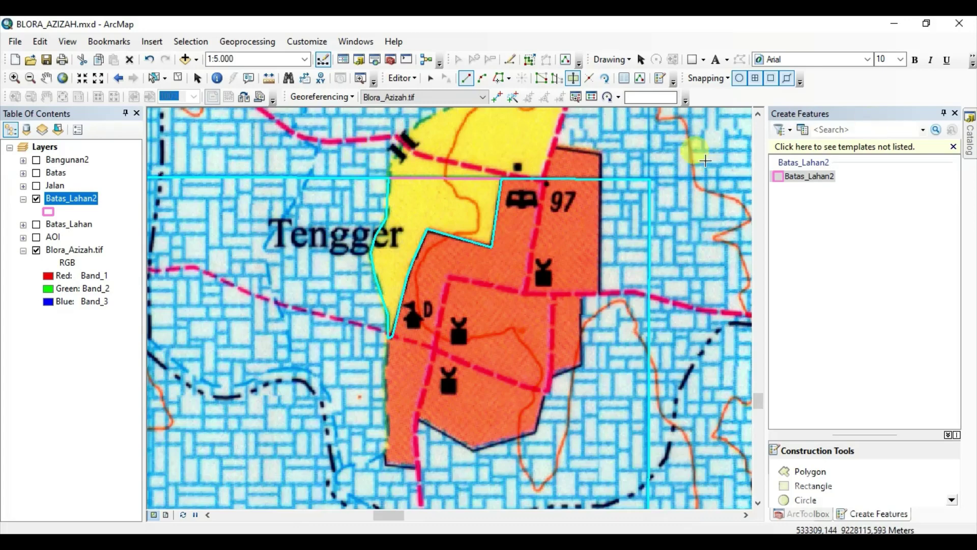
scroll(613, 155, "down", 3)
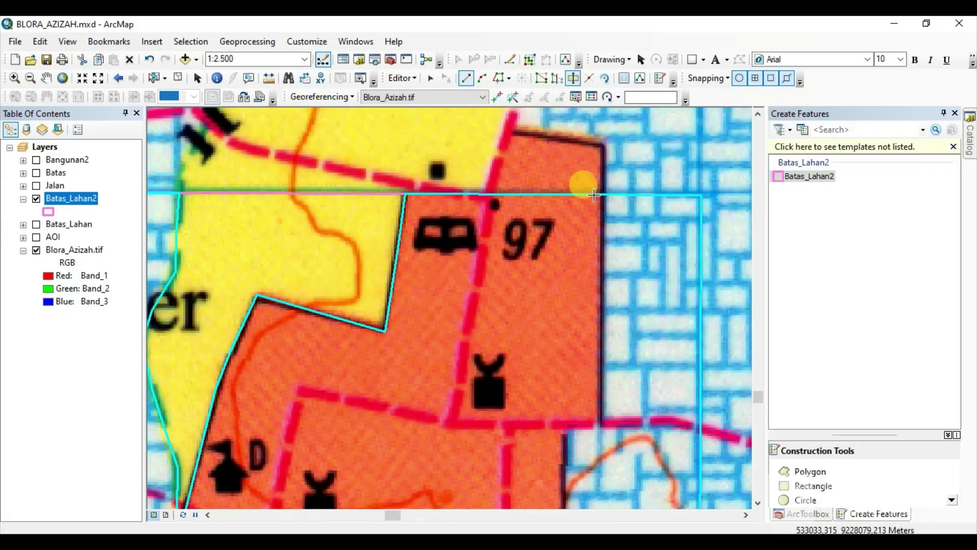
left_click(604, 166)
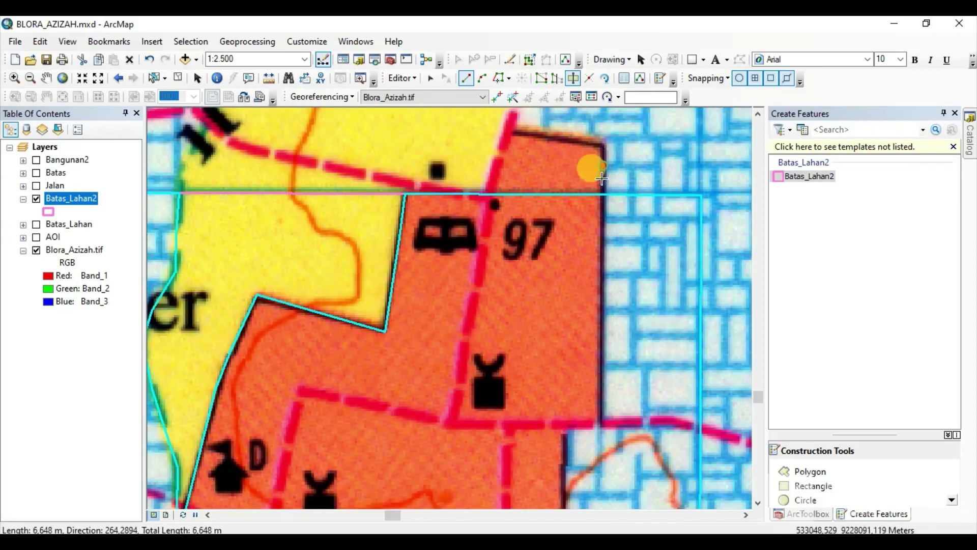
left_click(604, 239)
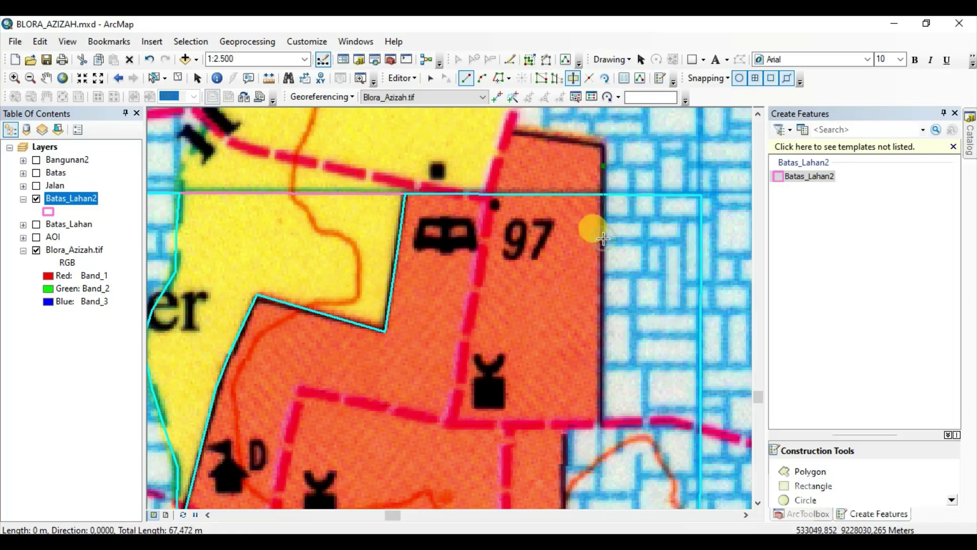
left_click(597, 348)
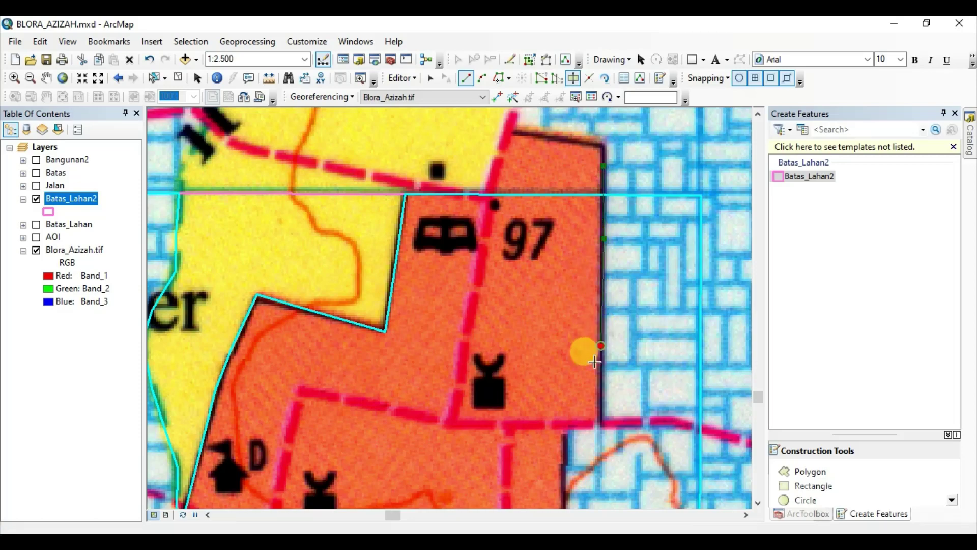
left_click(600, 420)
Continue the cut around the red parcel's southern edge and up its western side, finishing at the yellow Tengger parcel's lowest vertex.
scroll(262, 323, "up", 2)
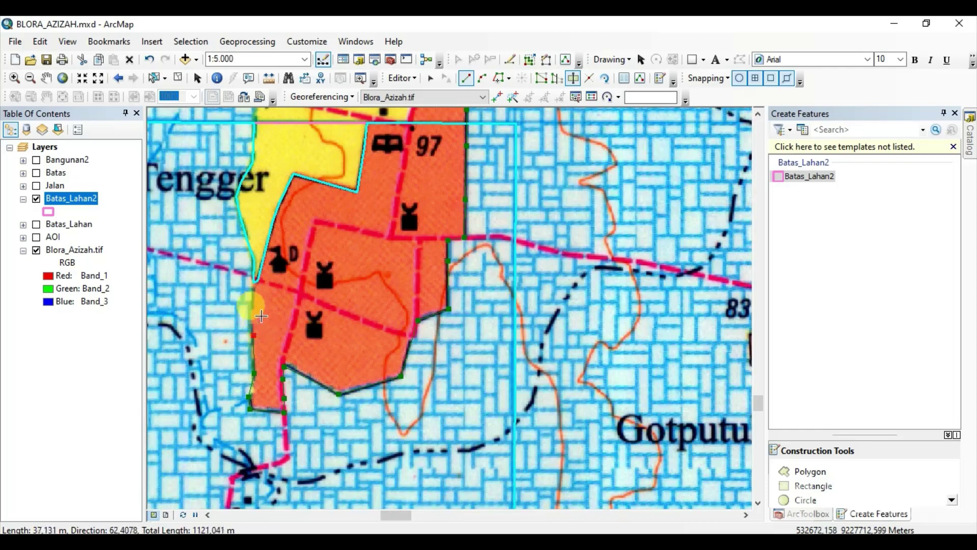
scroll(260, 320, "down", 1)
scroll(206, 314, "down", 1)
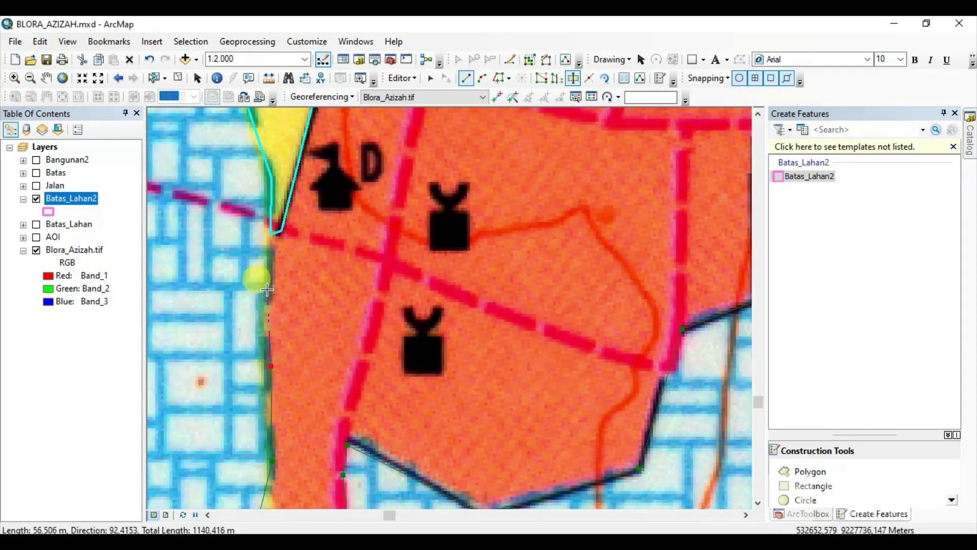
scroll(275, 302, "up", 2)
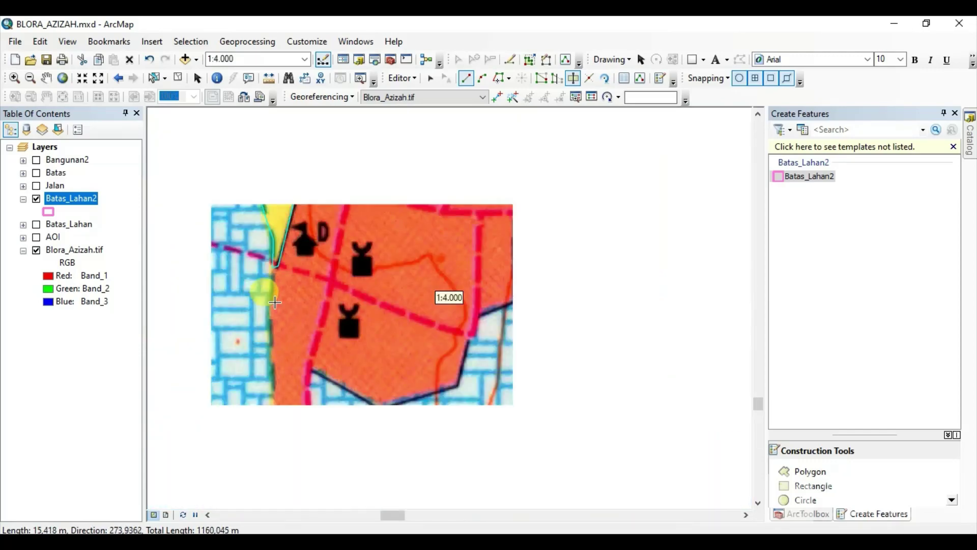
scroll(469, 276, "up", 2)
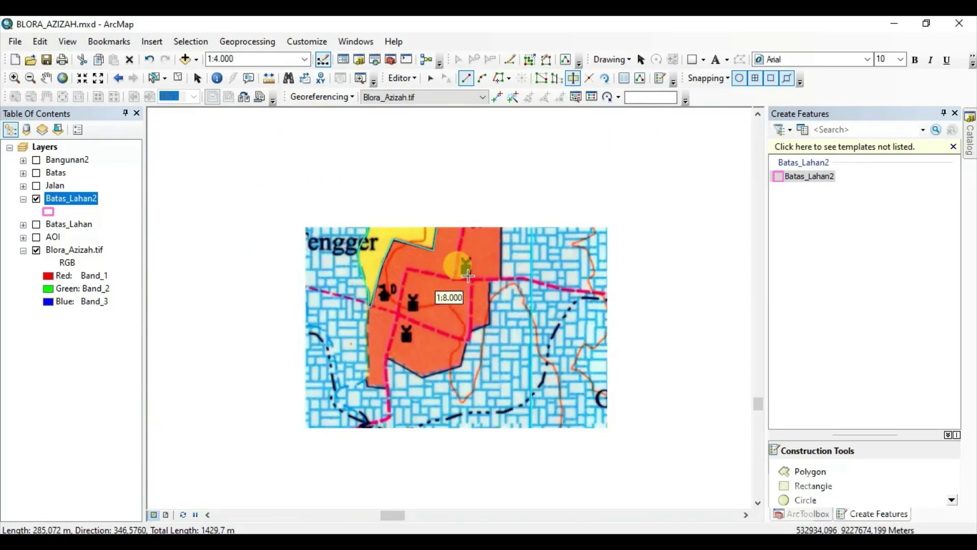
scroll(362, 332, "down", 2)
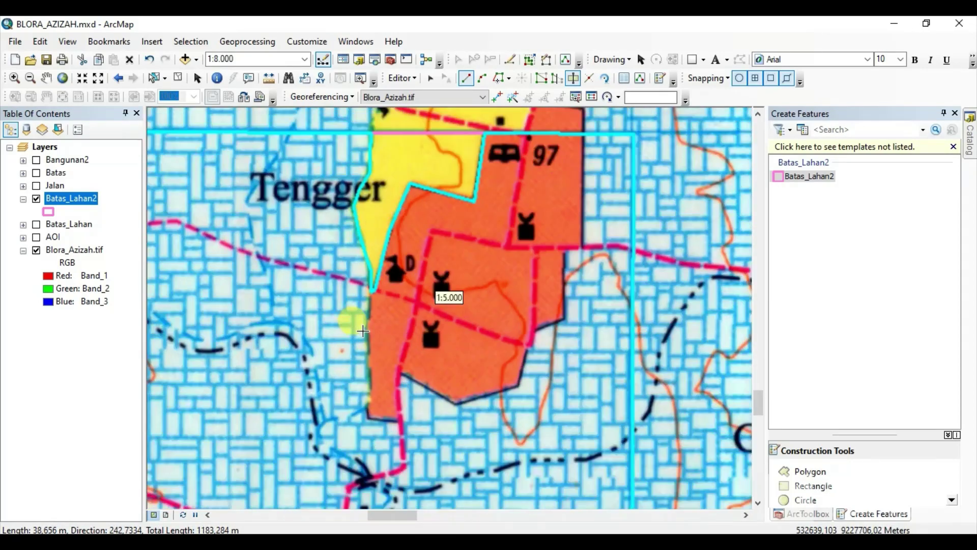
scroll(356, 326, "down", 2)
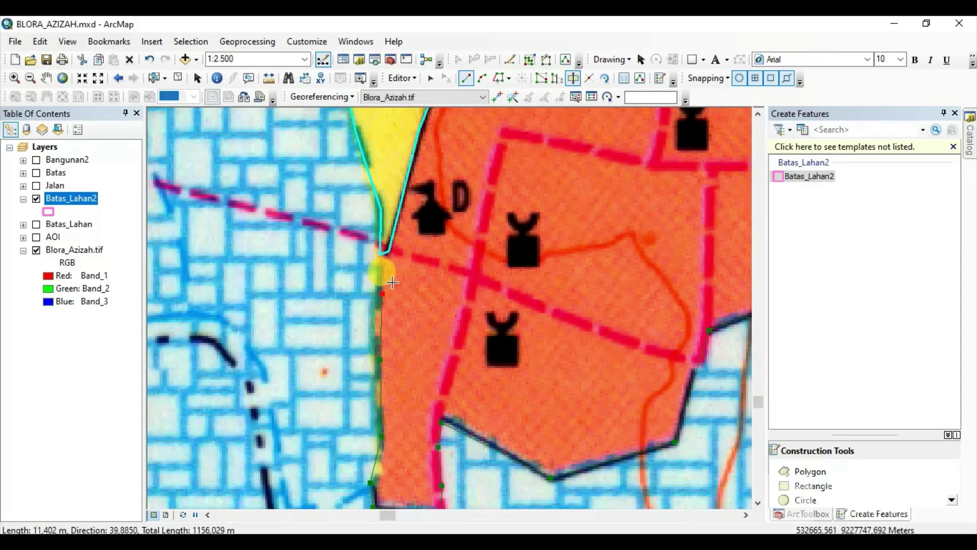
double_click(384, 261)
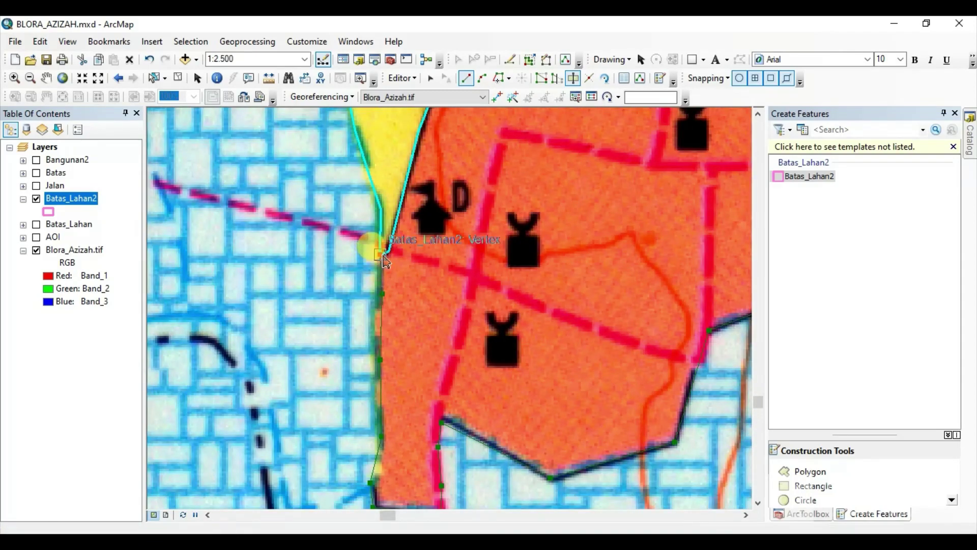
Switch to the Edit tool and select the remaining large Batas_Lahan2 polygon around the newly cut red parcel.
scroll(383, 257, "up", 2)
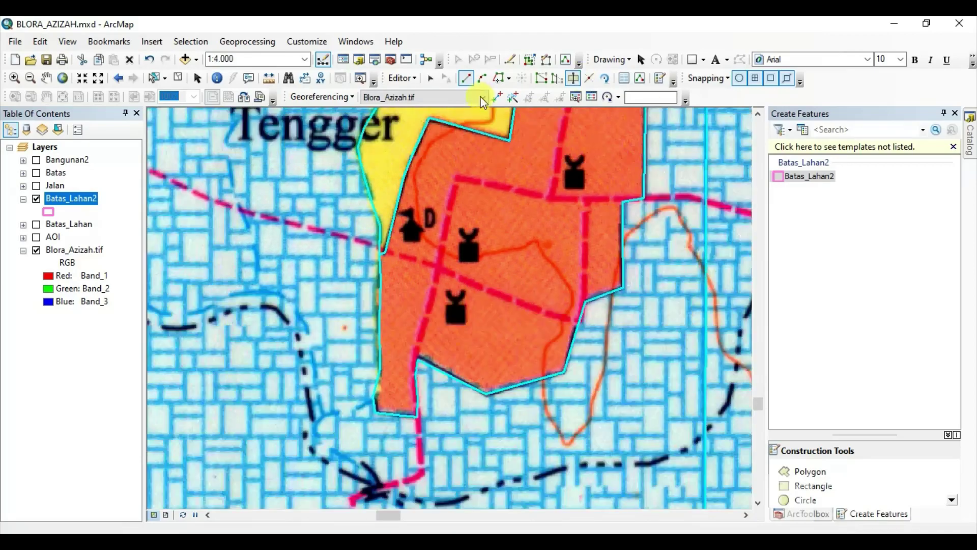
left_click(430, 78)
scroll(484, 266, "up", 2)
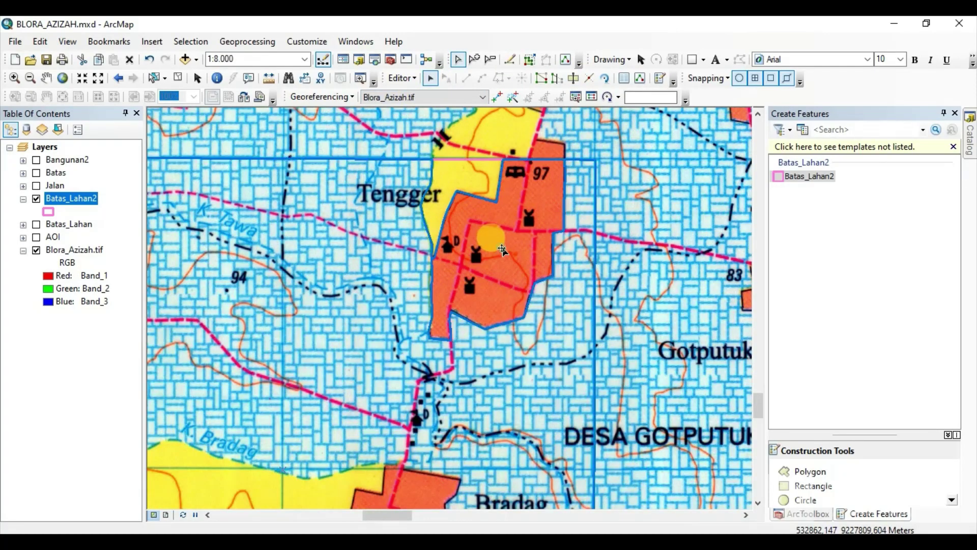
left_click(503, 250)
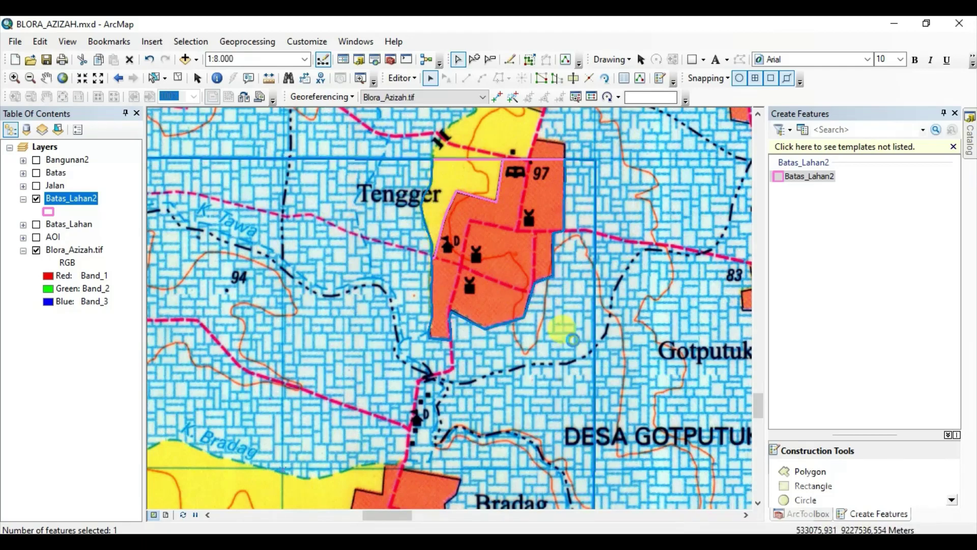
Examine the uncut parcels around Bradag, Magesaren and Burag down to the AOI's southern boundary.
scroll(666, 269, "up", 2)
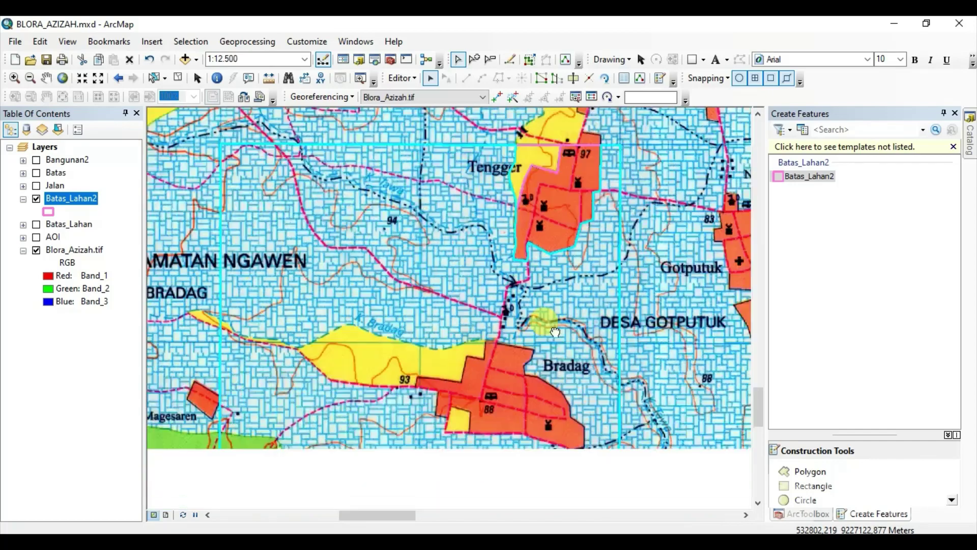
left_click_drag(555, 332, 579, 282)
left_click_drag(590, 445, 636, 350)
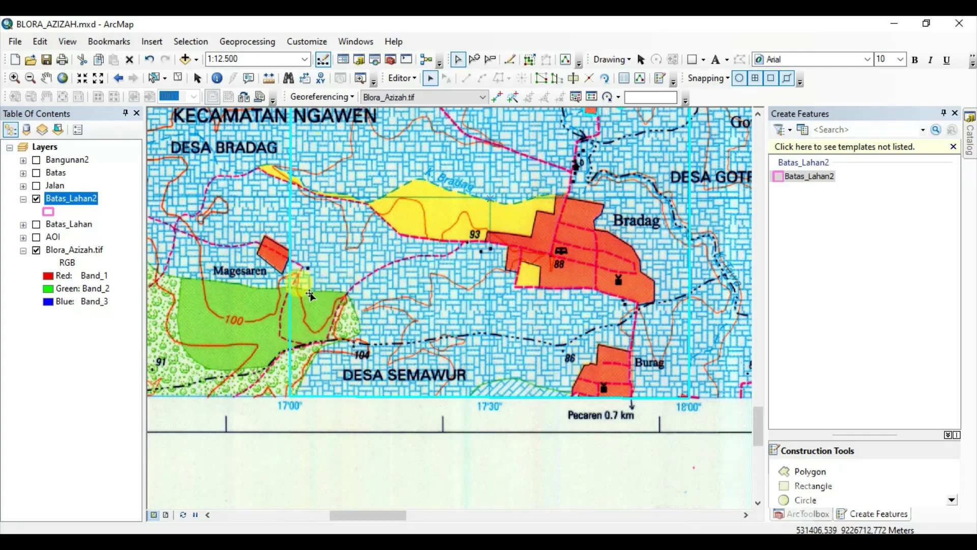
scroll(438, 273, "down", 2)
scroll(407, 300, "up", 2)
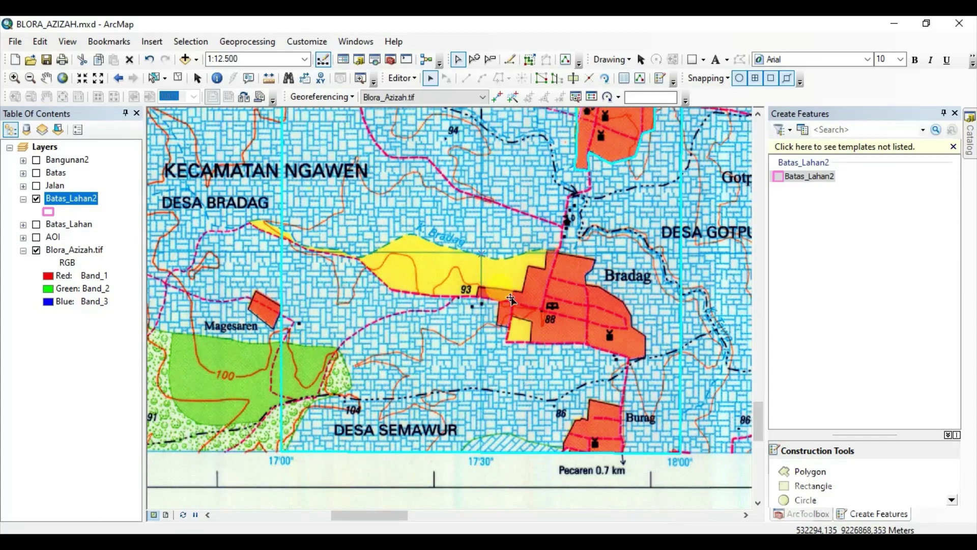
left_click_drag(513, 294, 491, 392)
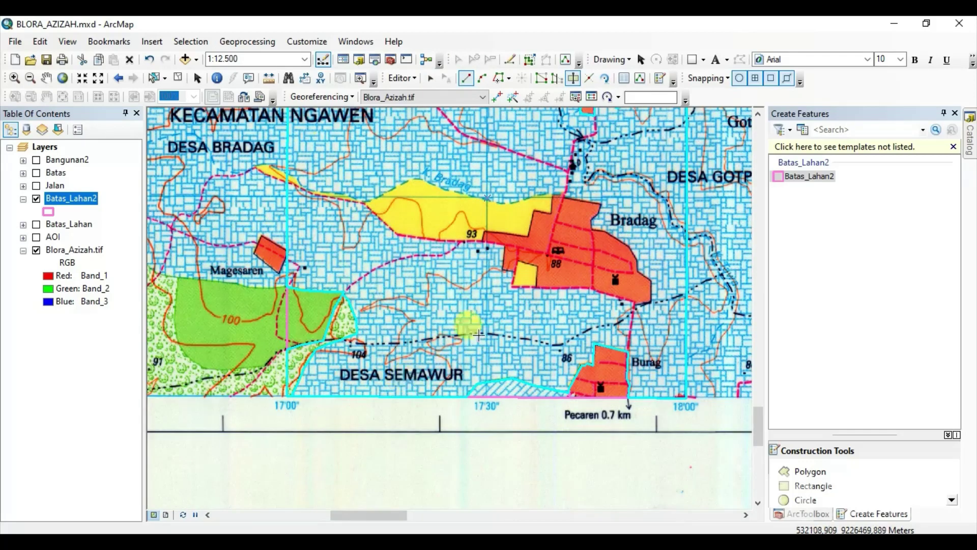
Select the remaining large polygon and trace a new cut from the AOI's western edge along the northern edge of Bradag's yellow parcel.
scroll(423, 379, "up", 2)
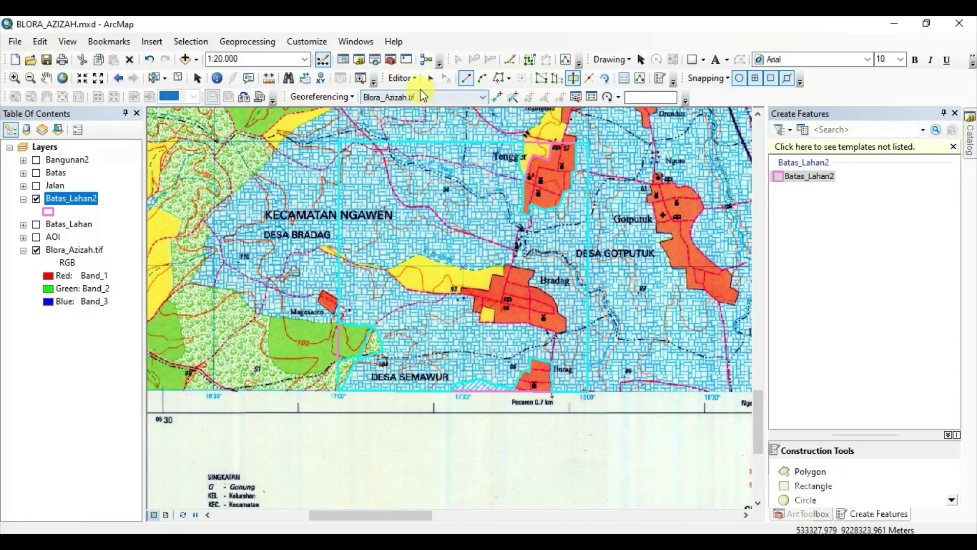
left_click(431, 79)
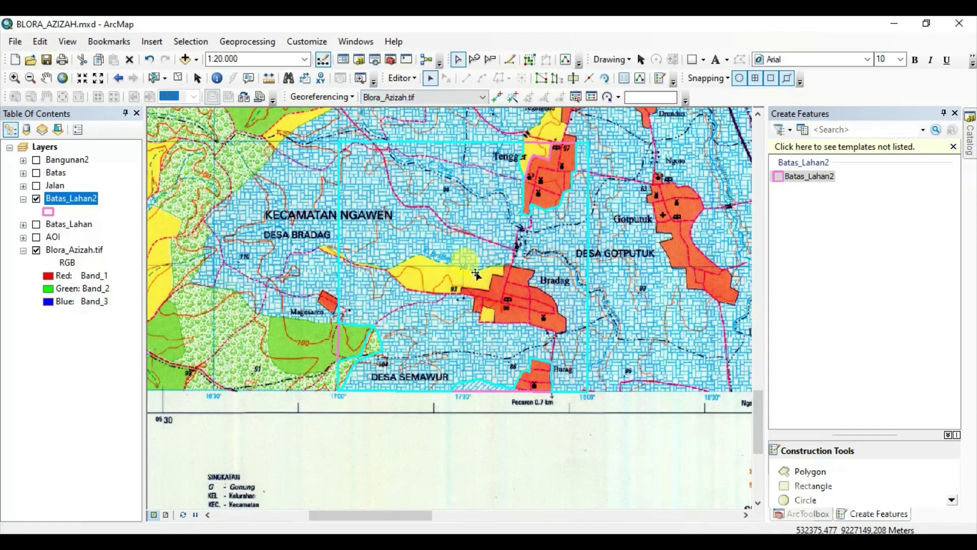
left_click(460, 284)
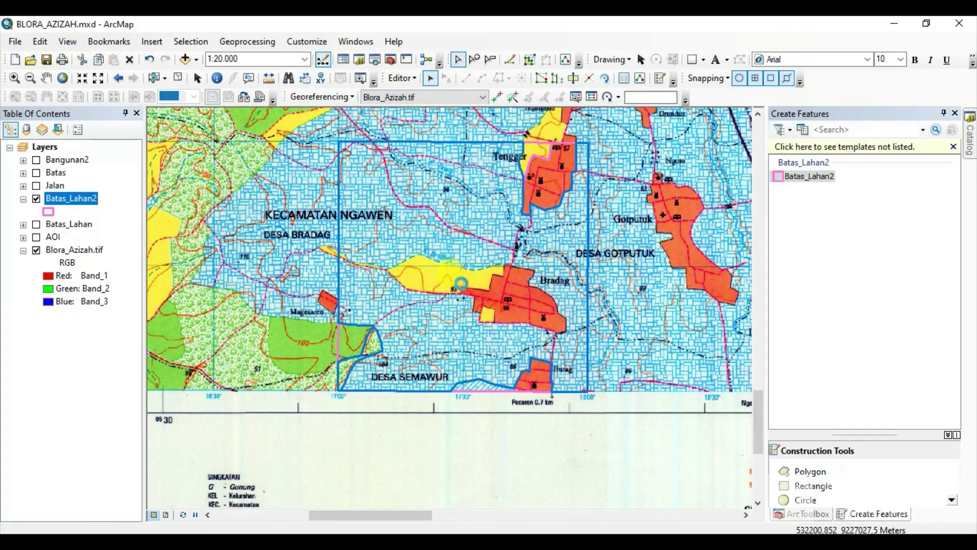
left_click(574, 79)
scroll(340, 267, "up", 5)
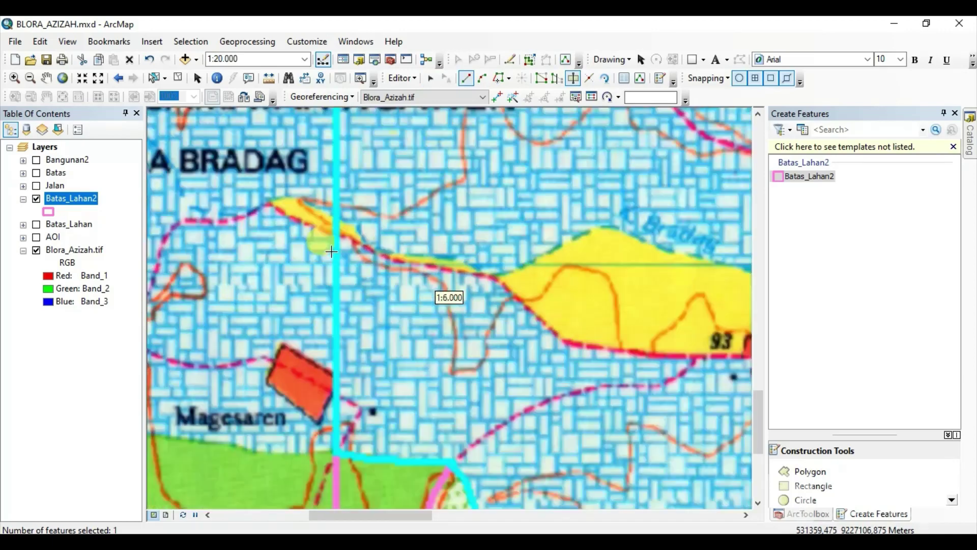
scroll(351, 188, "up", 1)
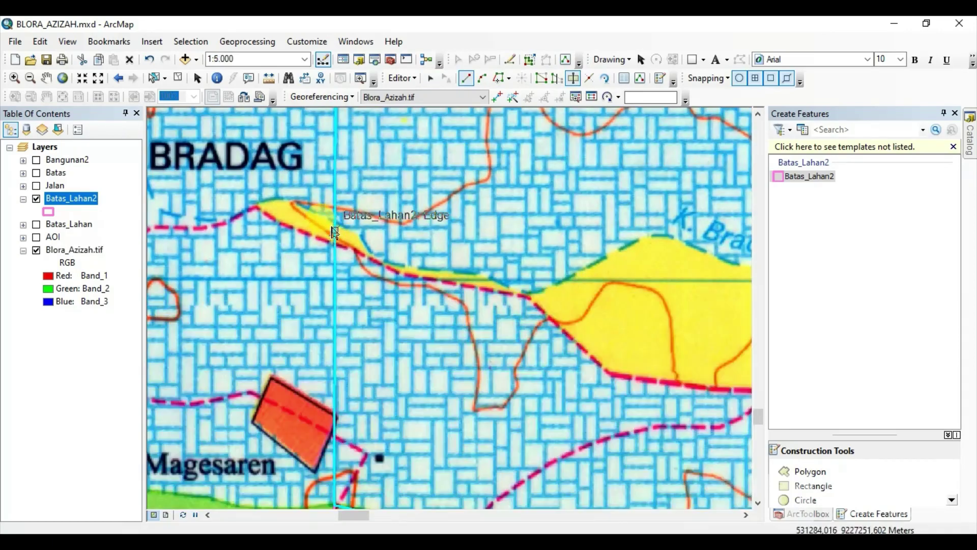
left_click(336, 225)
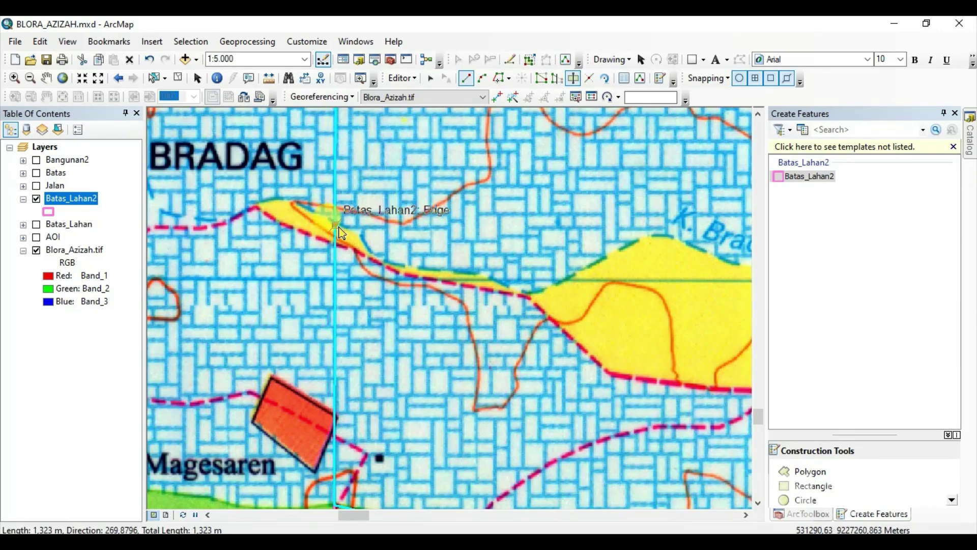
left_click(361, 236)
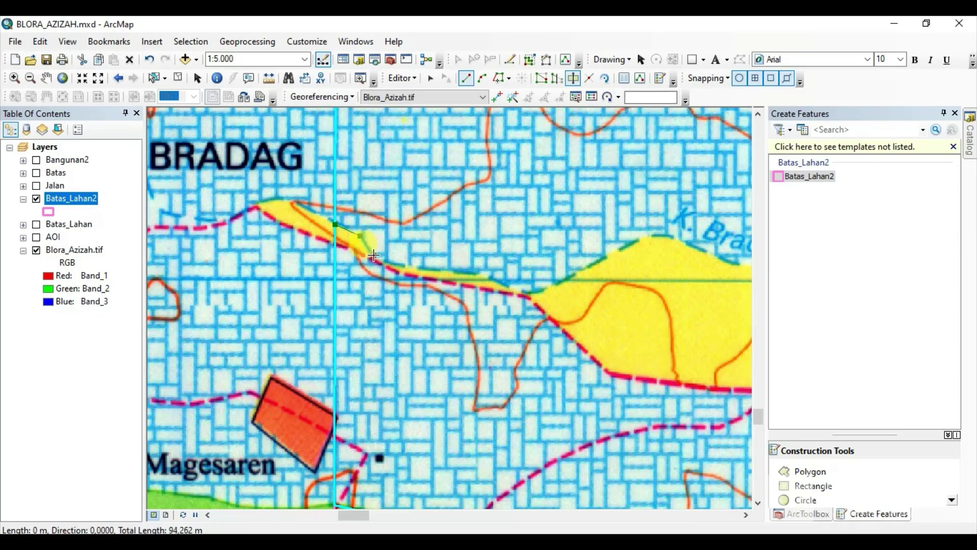
left_click(410, 268)
left_click(465, 272)
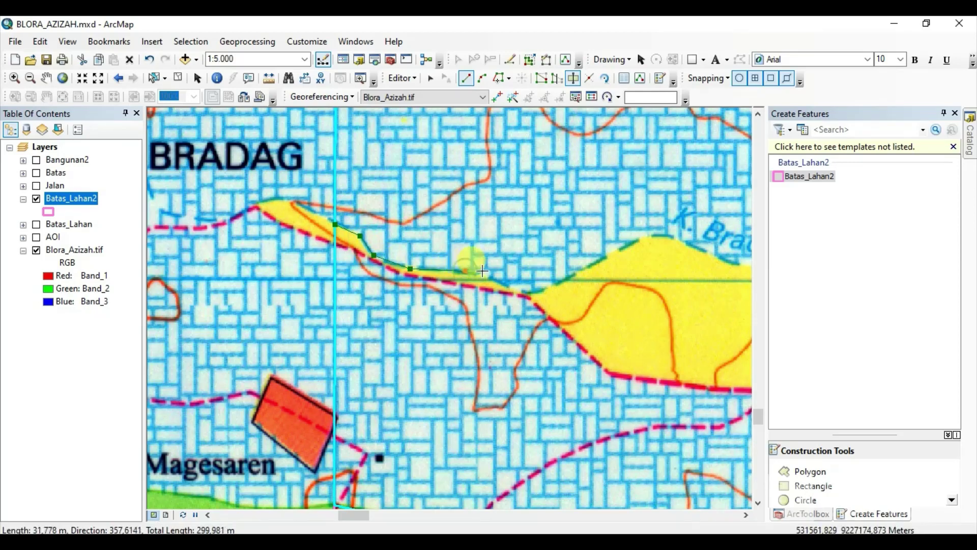
left_click(488, 272)
left_click(519, 289)
left_click(543, 291)
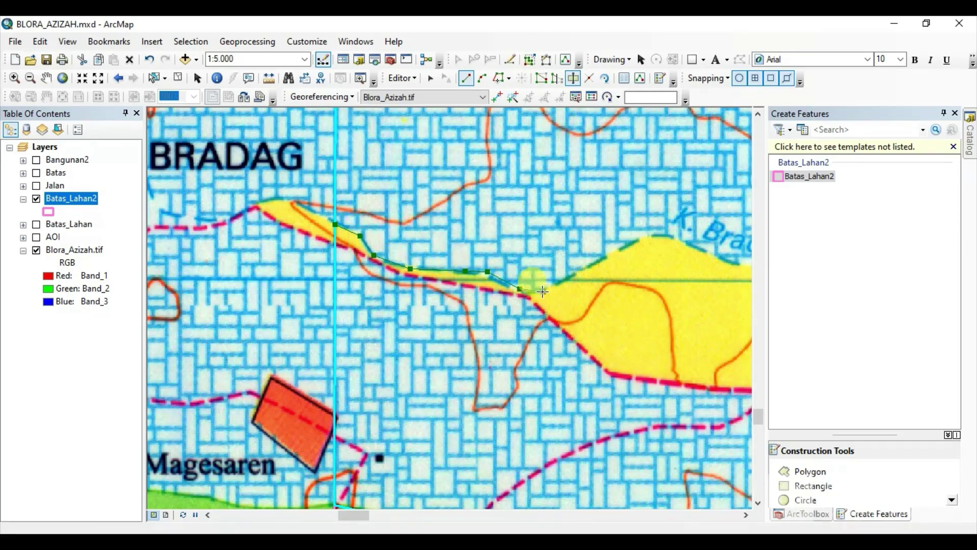
left_click(593, 261)
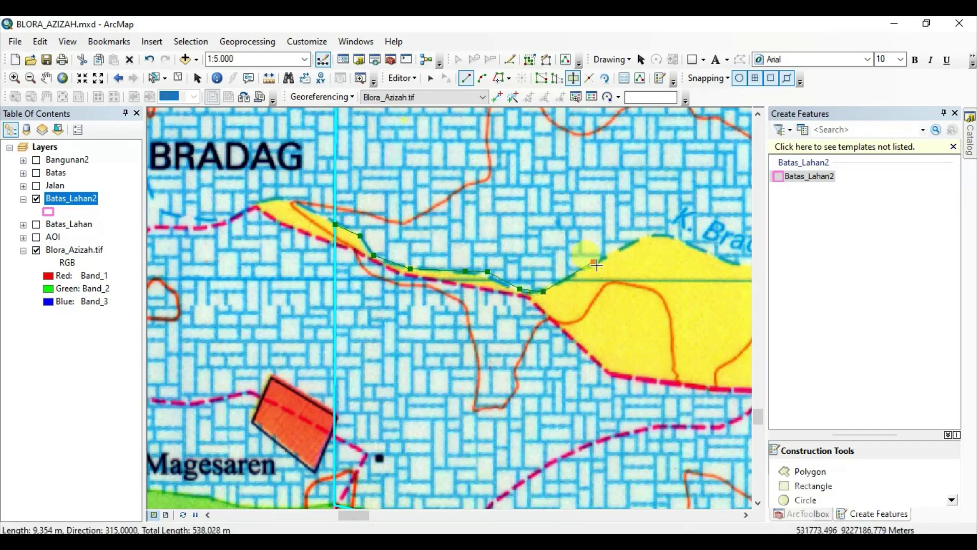
Stop the edit session on Batas_Lahan2 and save the edits.
scroll(596, 265, "down", 3)
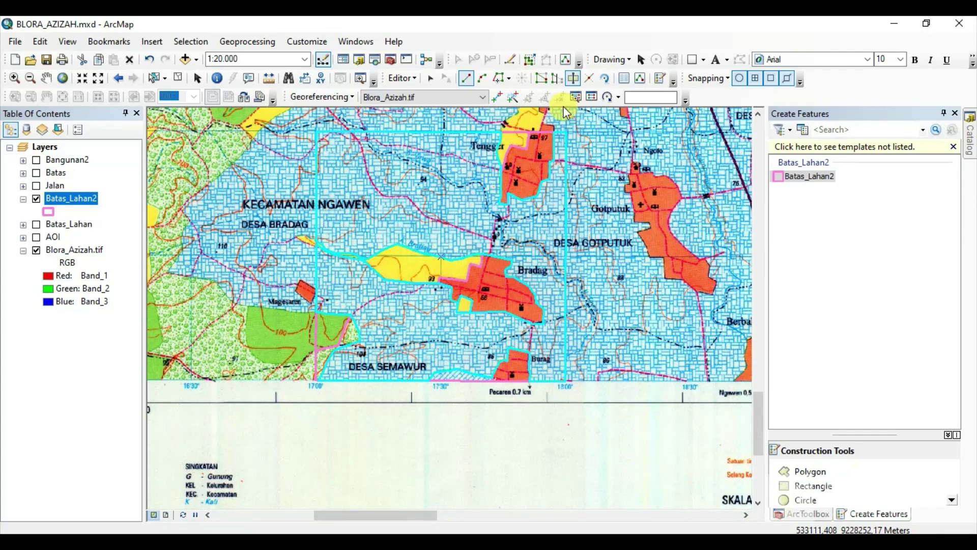
left_click(402, 78)
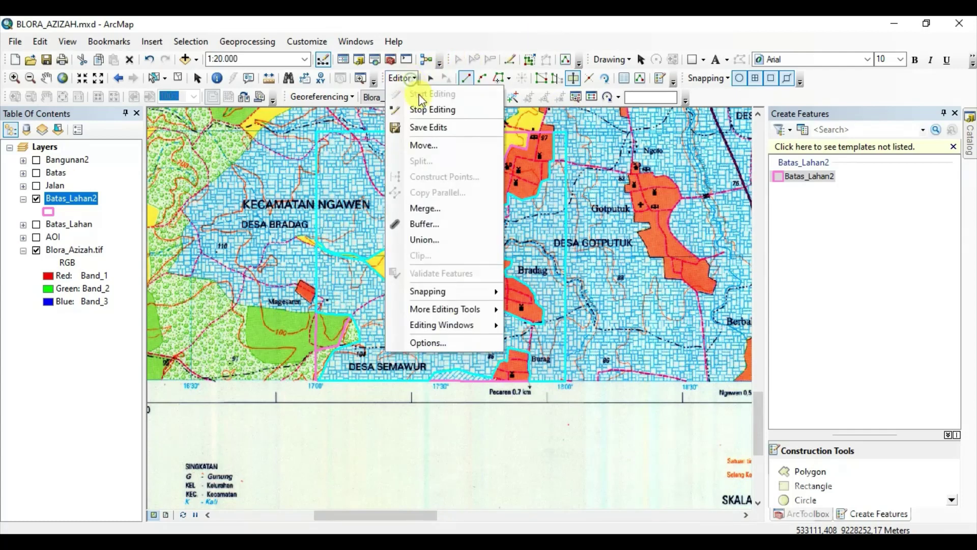
left_click(431, 104)
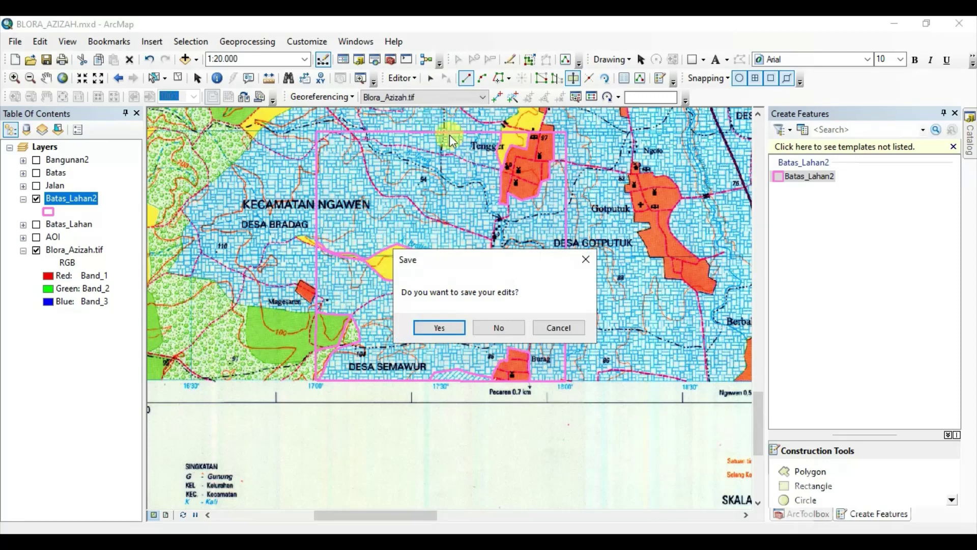
left_click(439, 328)
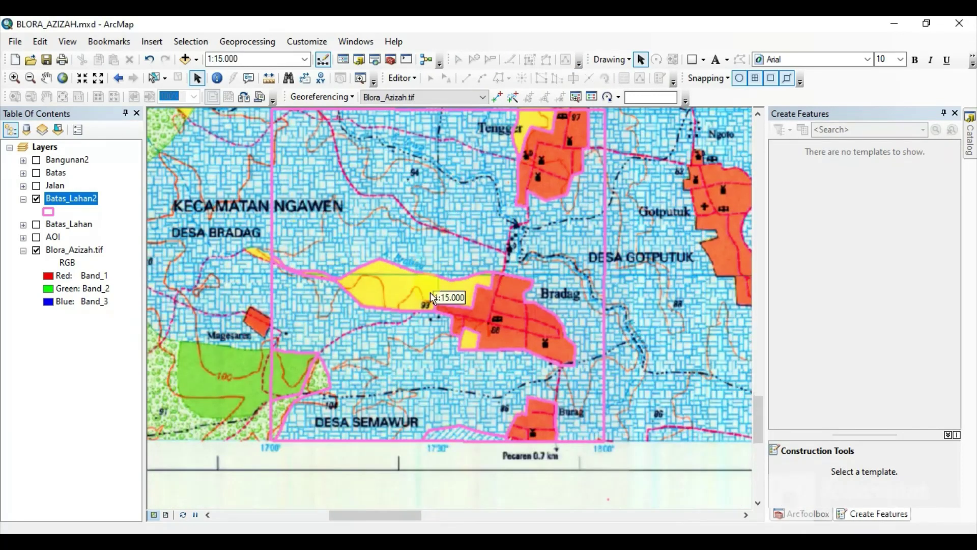
Hide the scanned Blora base map to inspect the cut Batas_Lahan2 boundaries alone, and show it again.
left_click(41, 255)
left_click(36, 250)
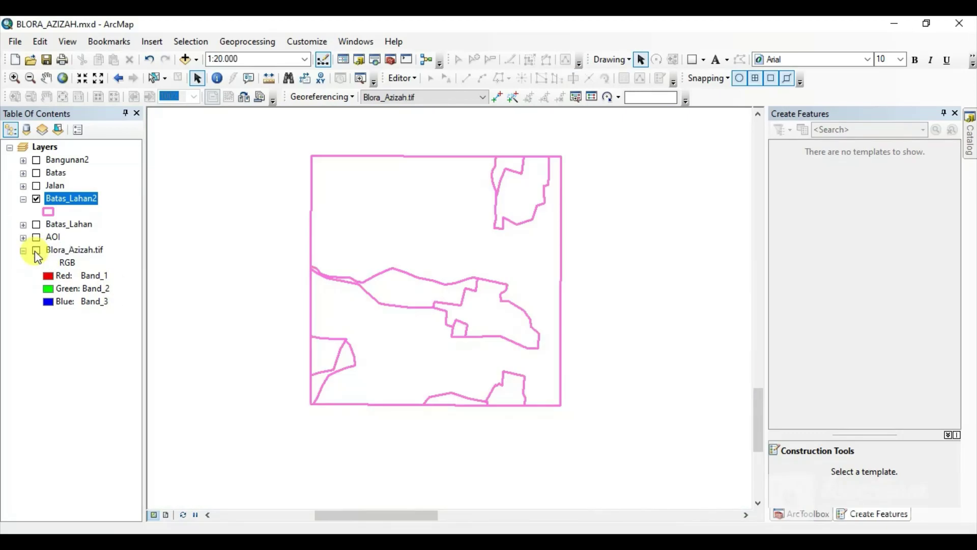
left_click(36, 250)
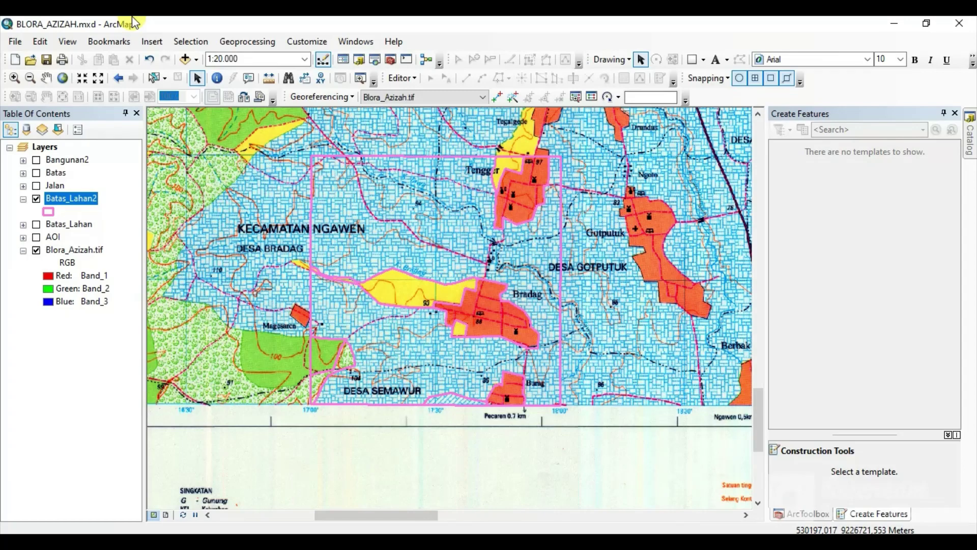
Open the attribute table of Batas_Lahan2 and widen both its window and the Id column.
right_click(85, 203)
left_click(128, 238)
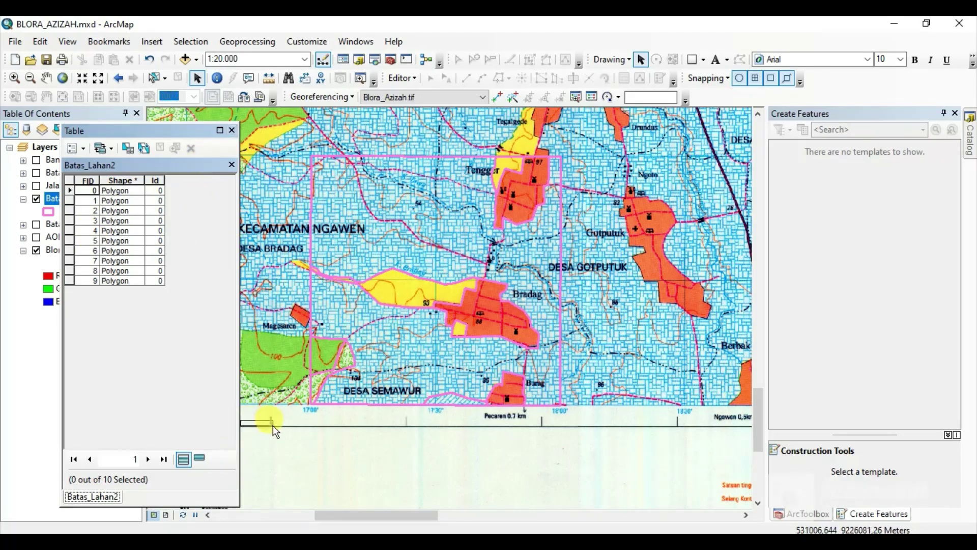
left_click_drag(240, 421, 283, 436)
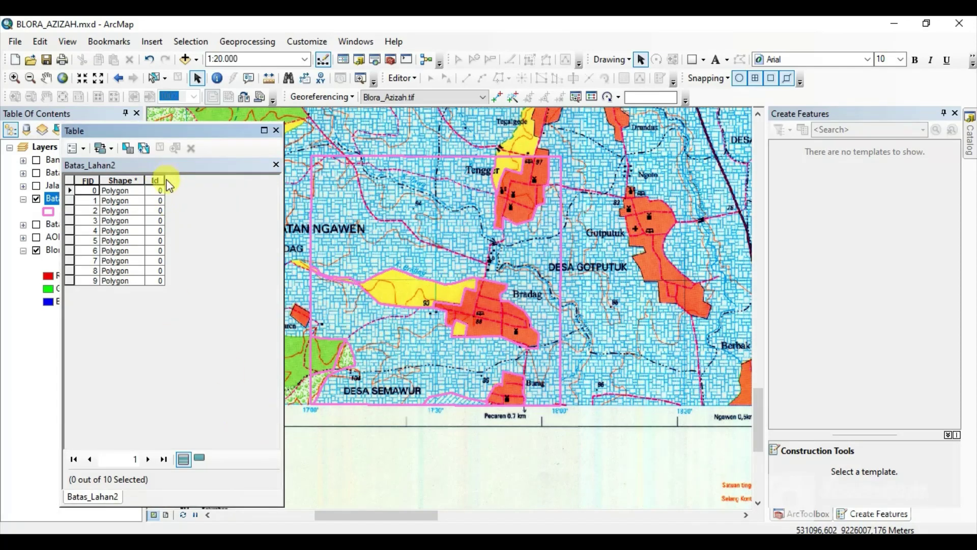
left_click_drag(165, 182, 178, 181)
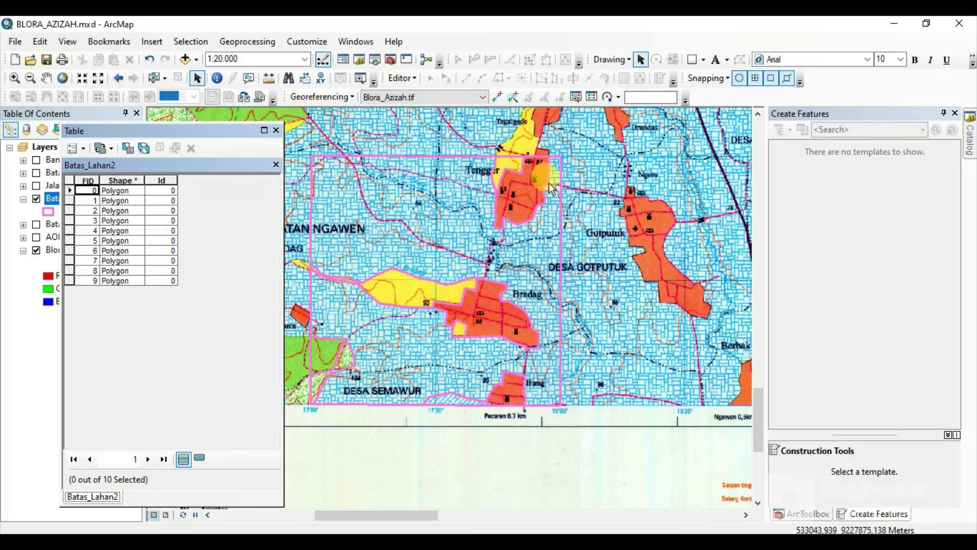
Select the three red parcel polygons at Bradag, Tengger and Burag together with the Select Features tool.
left_click(529, 197)
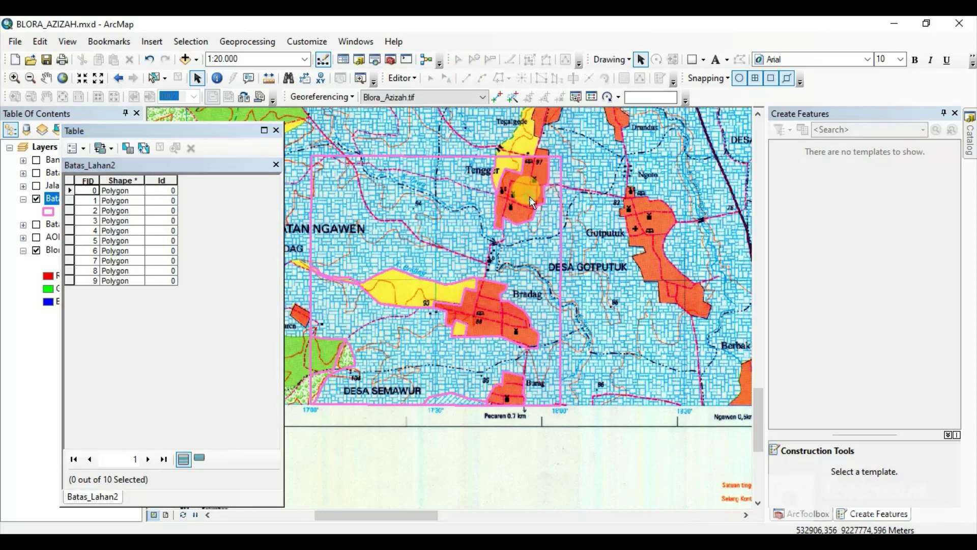
left_click(155, 79)
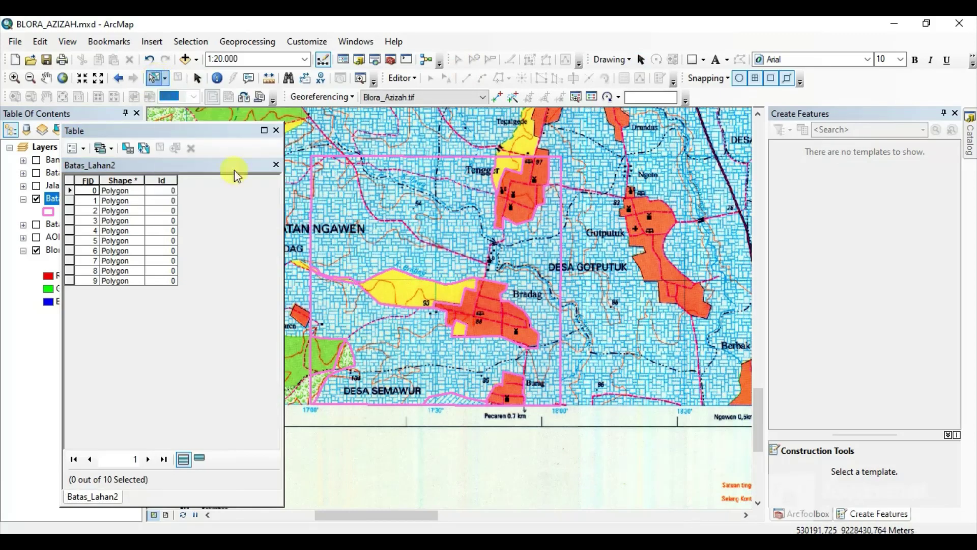
left_click(486, 302)
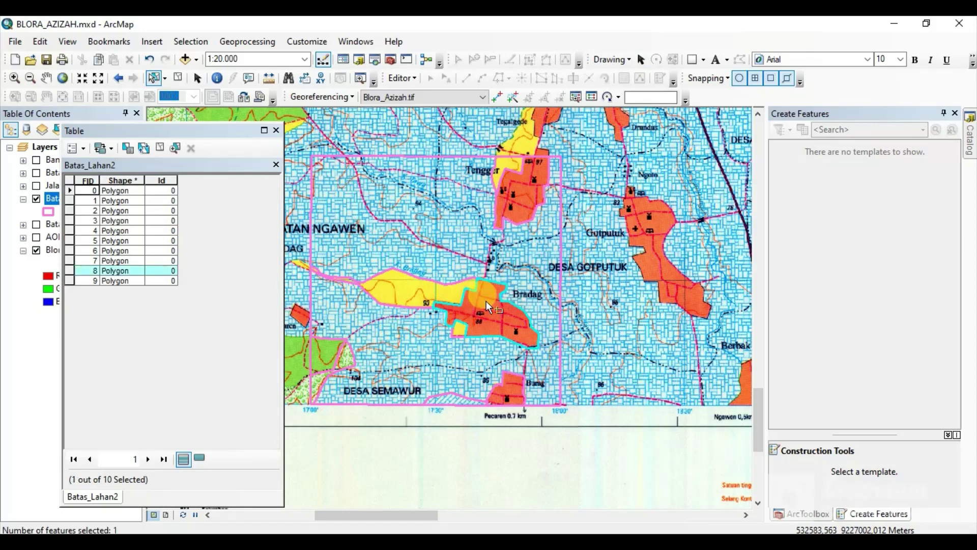
left_click(524, 197, "shift")
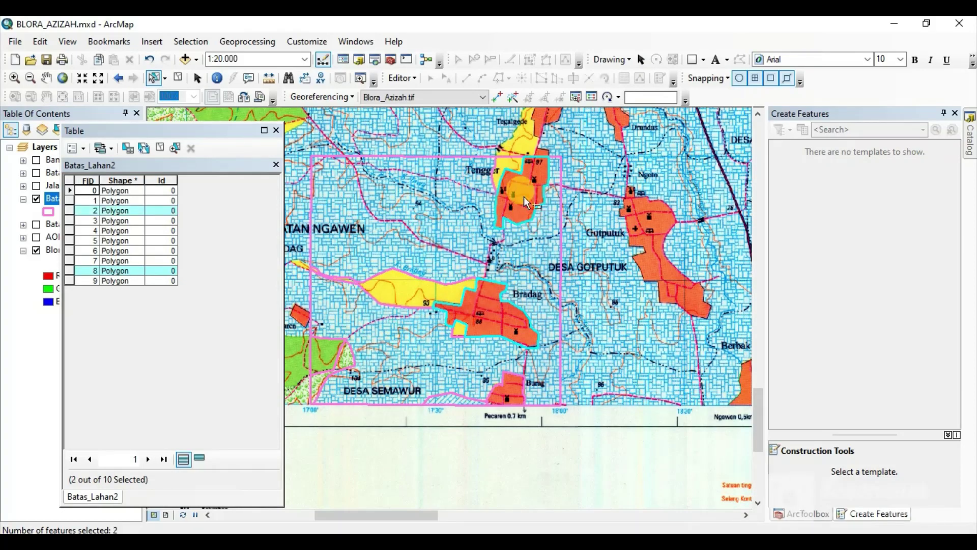
left_click(508, 390, "shift")
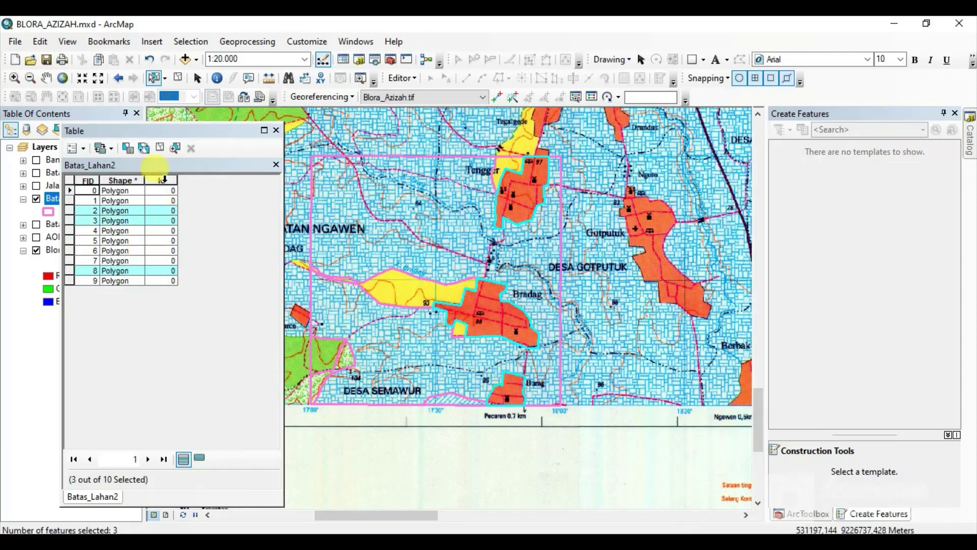
Calculate the Id field as "50102" for the selected red parcels outside an edit session, and clear the selection.
right_click(164, 179)
left_click(248, 270)
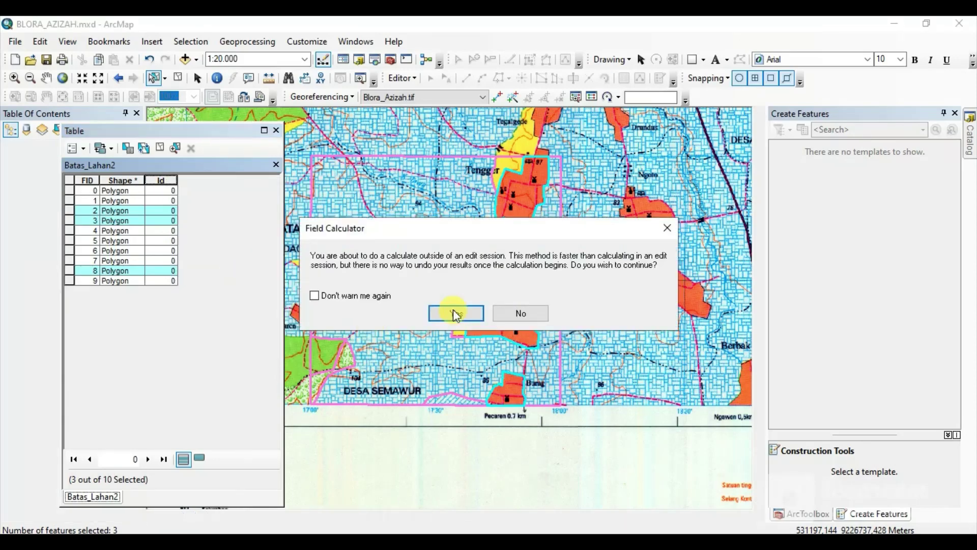
left_click(463, 316)
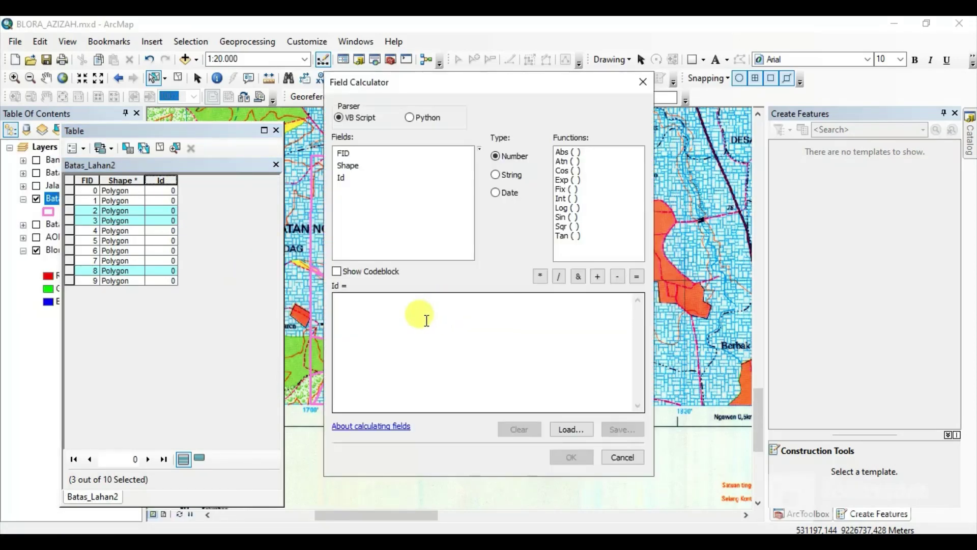
type("102\"")
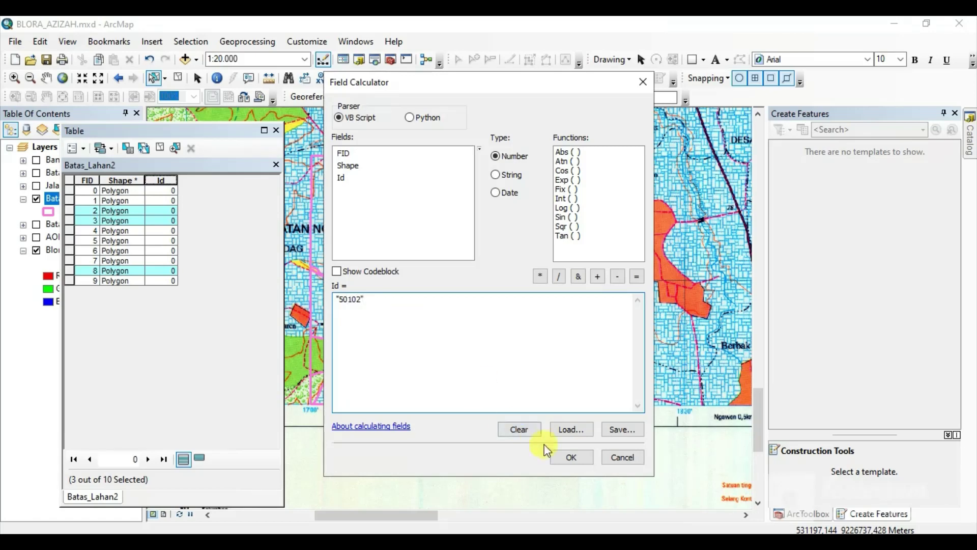
left_click(570, 456)
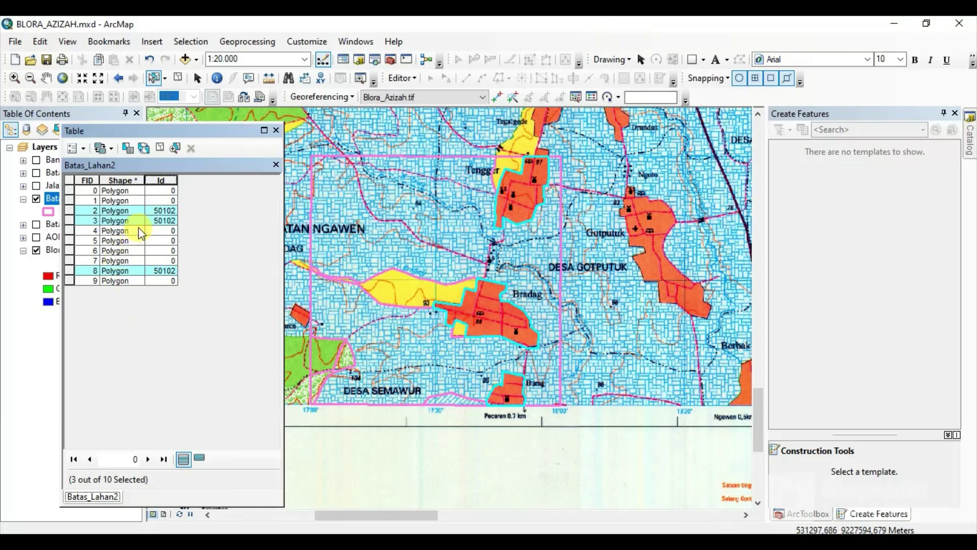
left_click(162, 148)
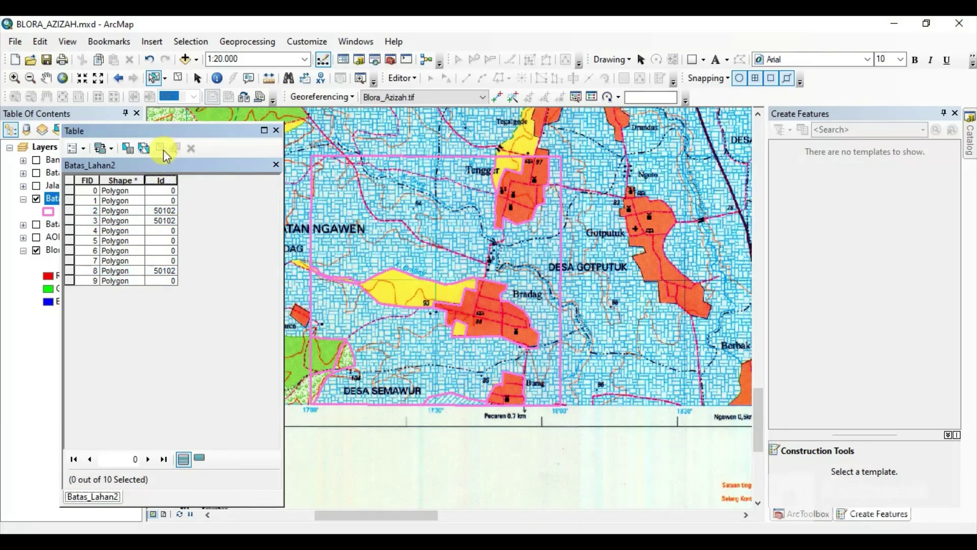
Select the three yellow parcel polygons together: the Tengger one, the long Bradag one and the small one southwest of Bradag.
left_click(157, 80)
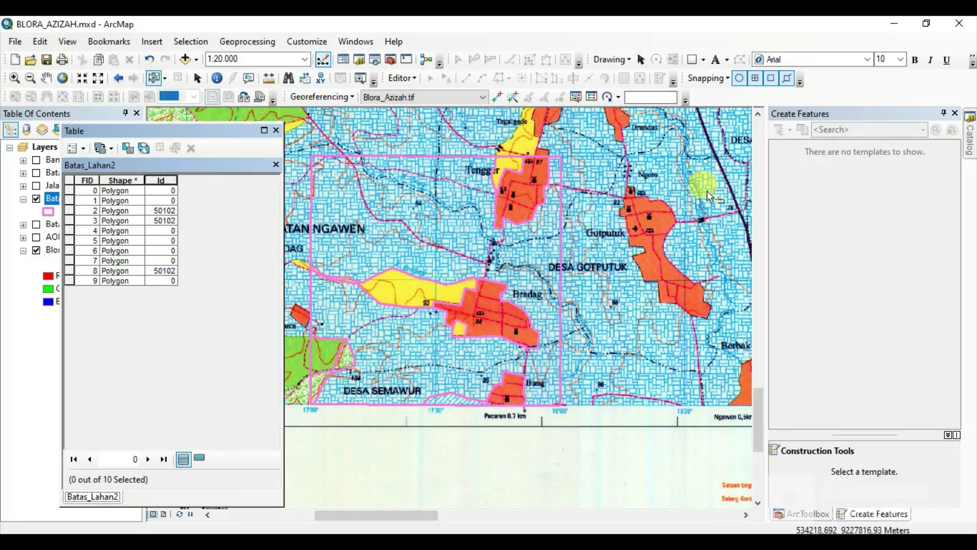
left_click(516, 166)
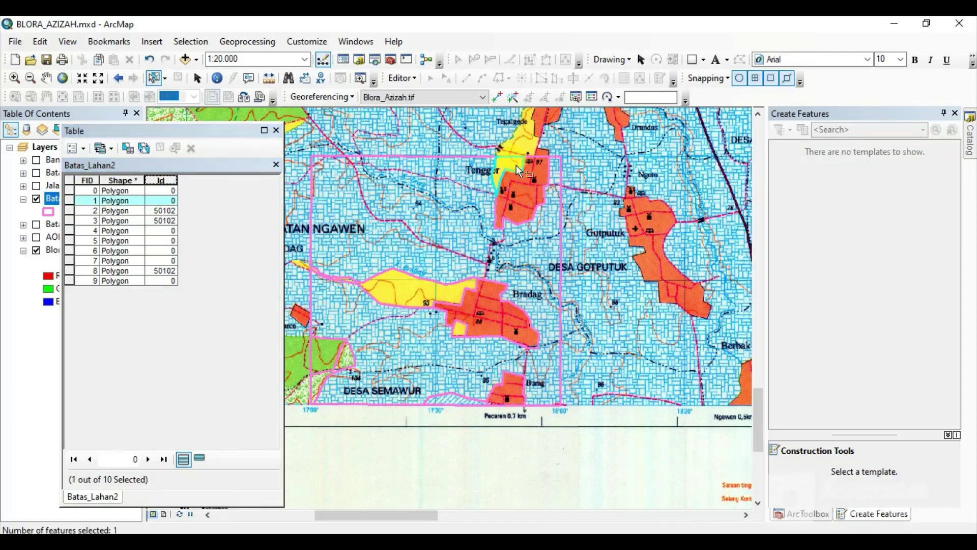
left_click(417, 287, "shift")
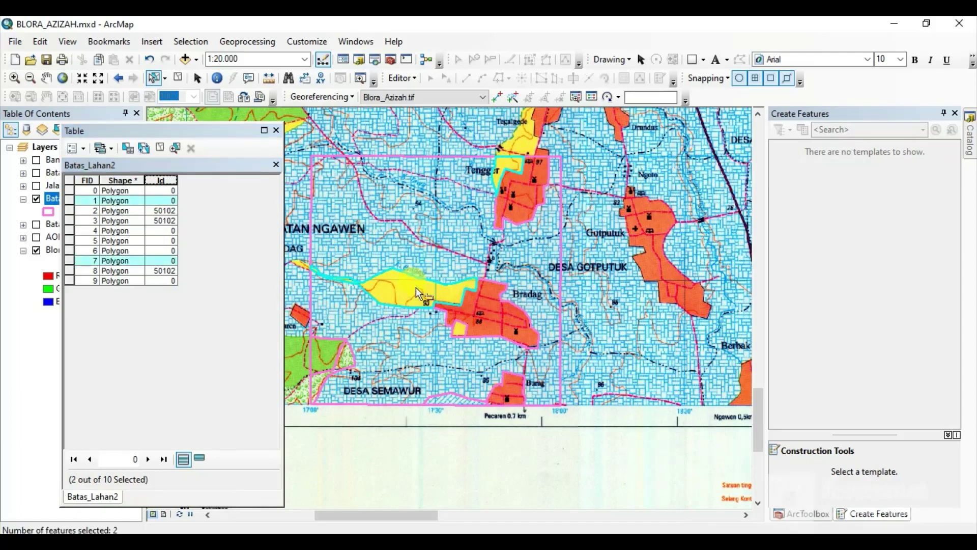
left_click(459, 328, "shift")
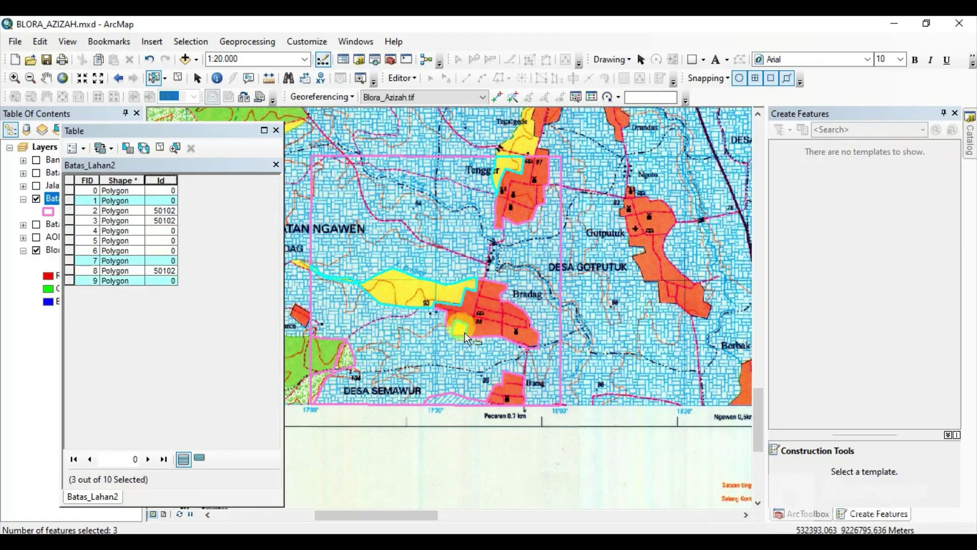
Calculate the Id field as "50310" for the selected yellow parcels, and clear the selection.
right_click(173, 180)
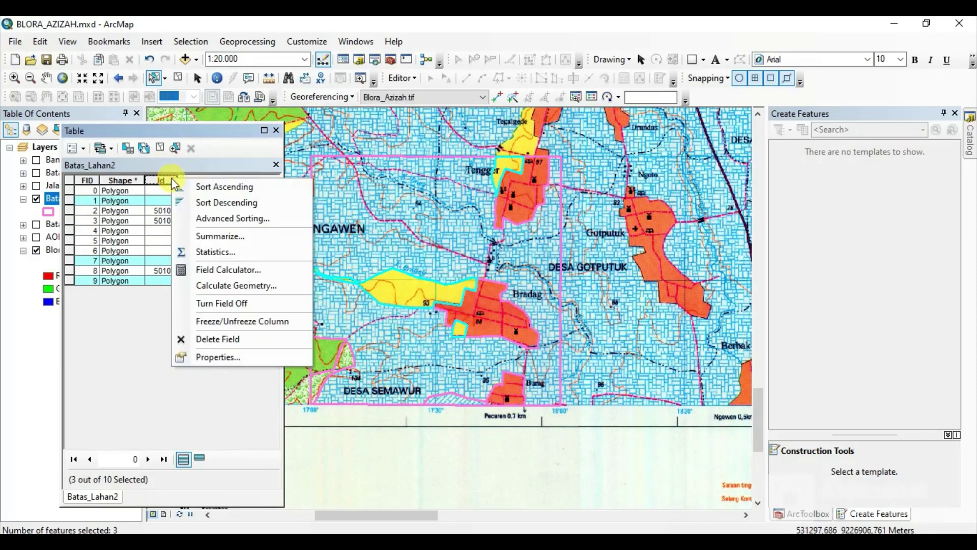
left_click(266, 270)
left_click(451, 312)
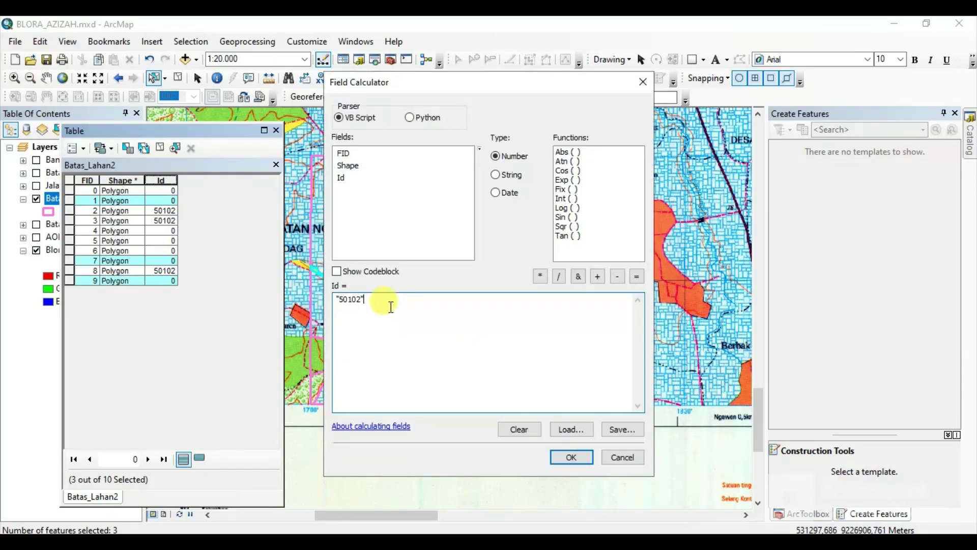
left_click(359, 299)
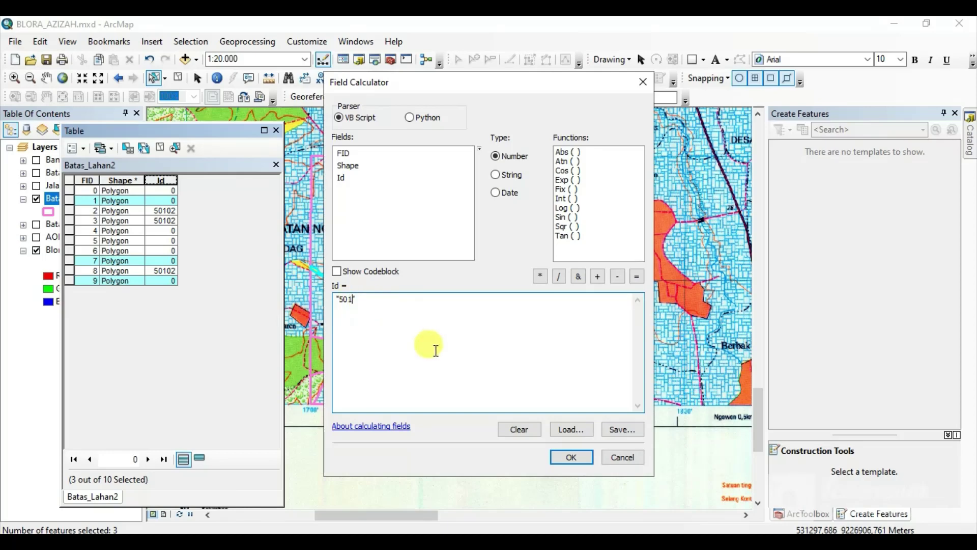
type("310")
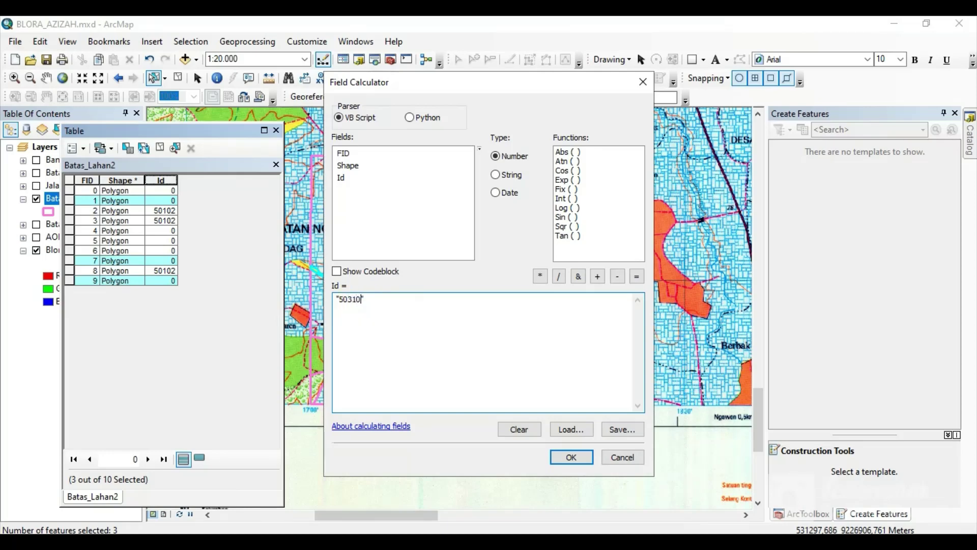
left_click(567, 456)
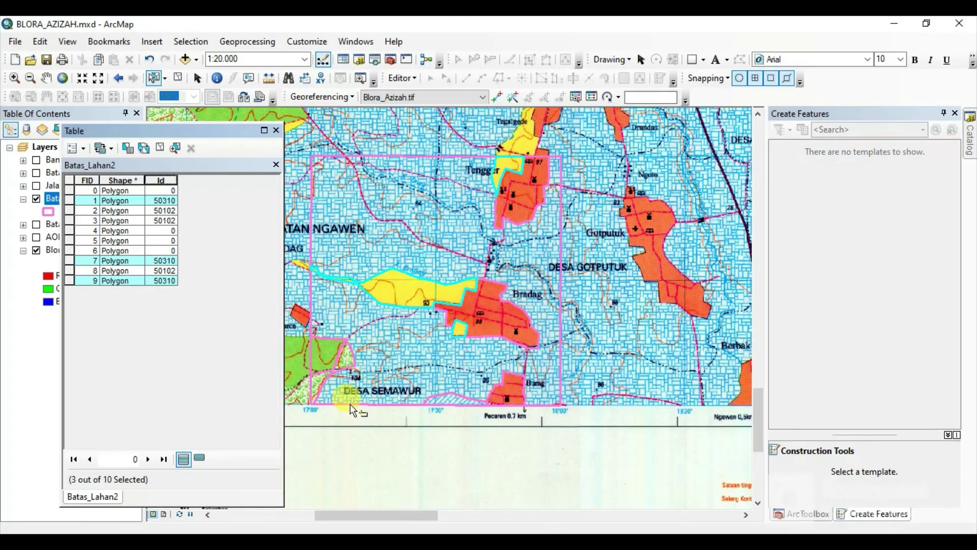
left_click(212, 480)
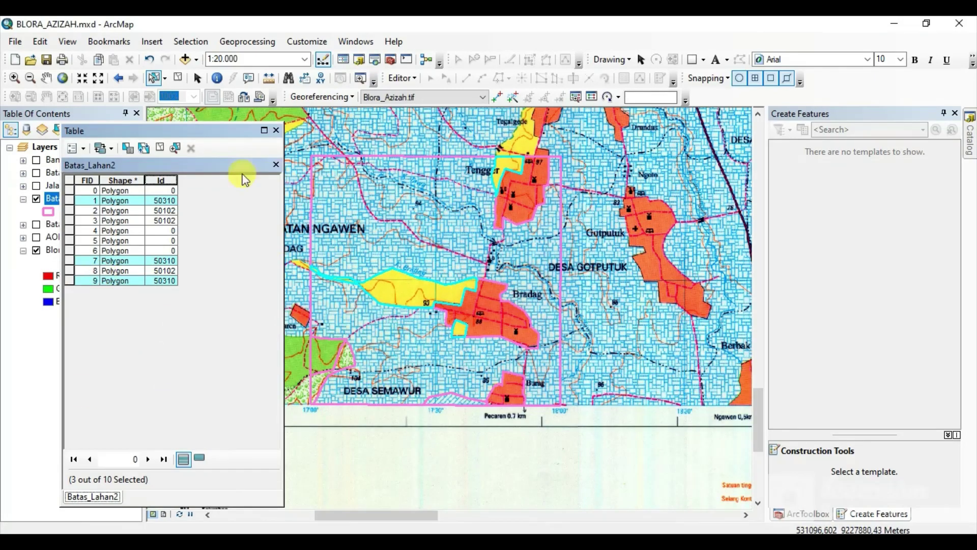
left_click(162, 151)
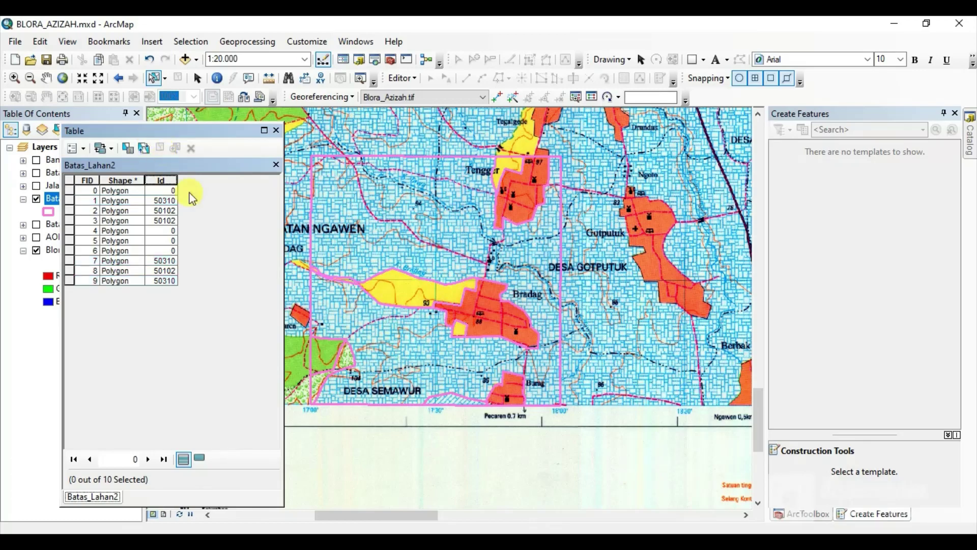
Select the large blue rice-field polygon that fills the map frame and calculate its Id field as "50308" outside an edit session.
left_click(155, 80)
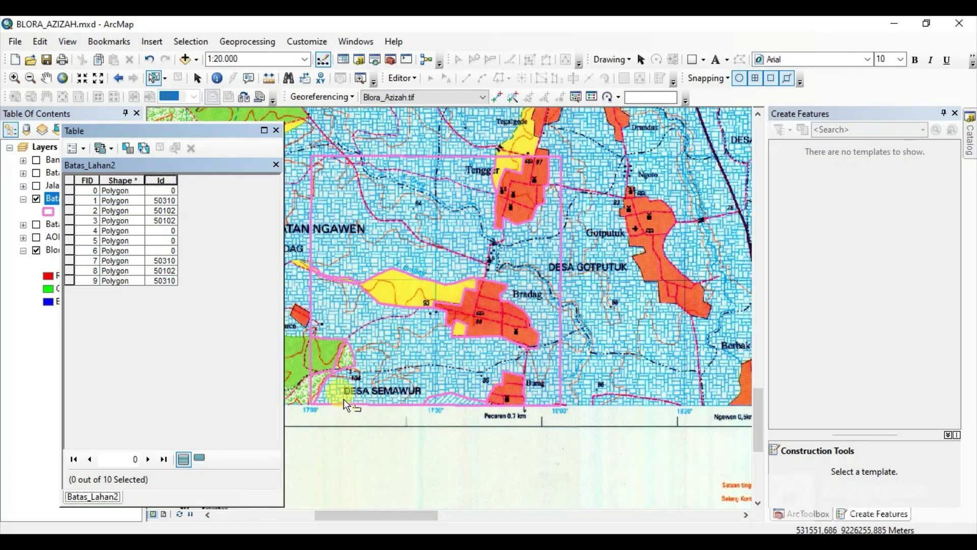
left_click(424, 350)
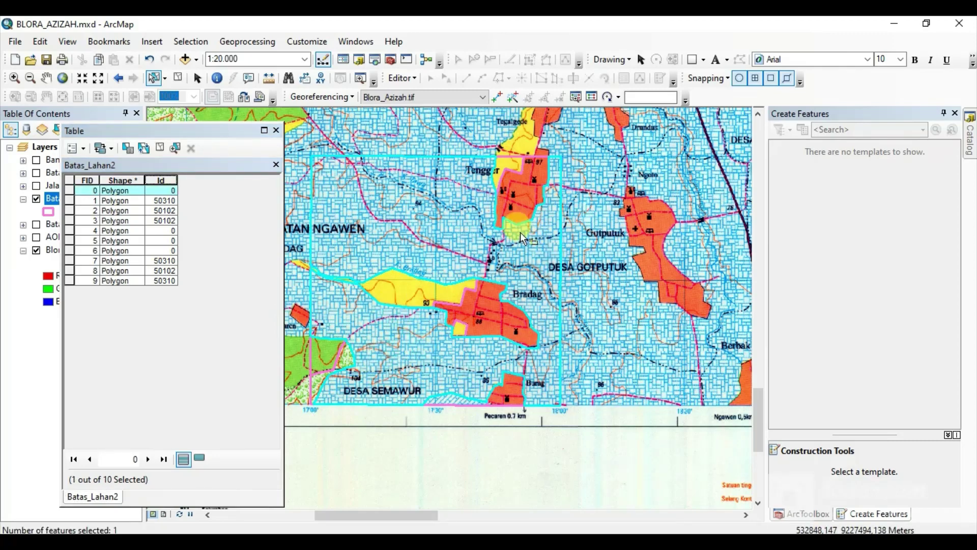
right_click(167, 179)
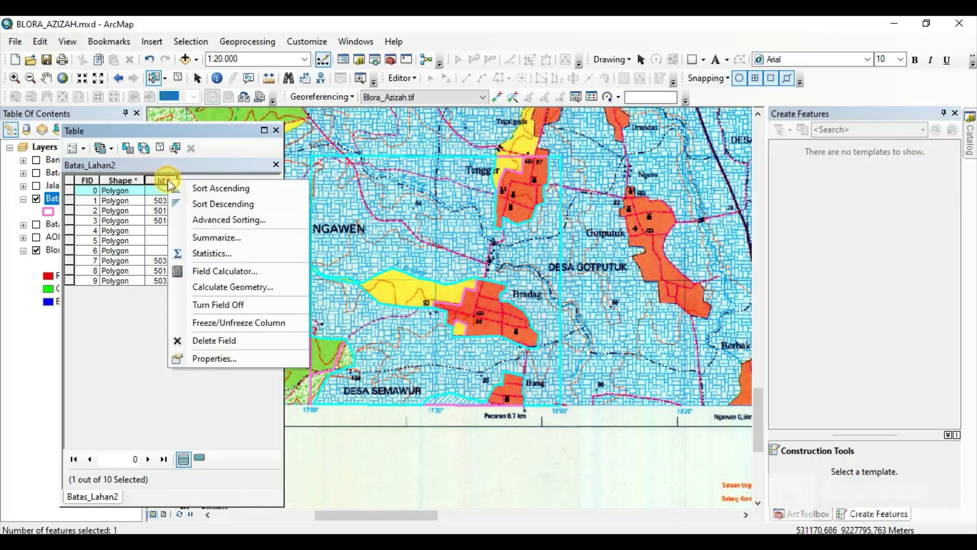
left_click(231, 273)
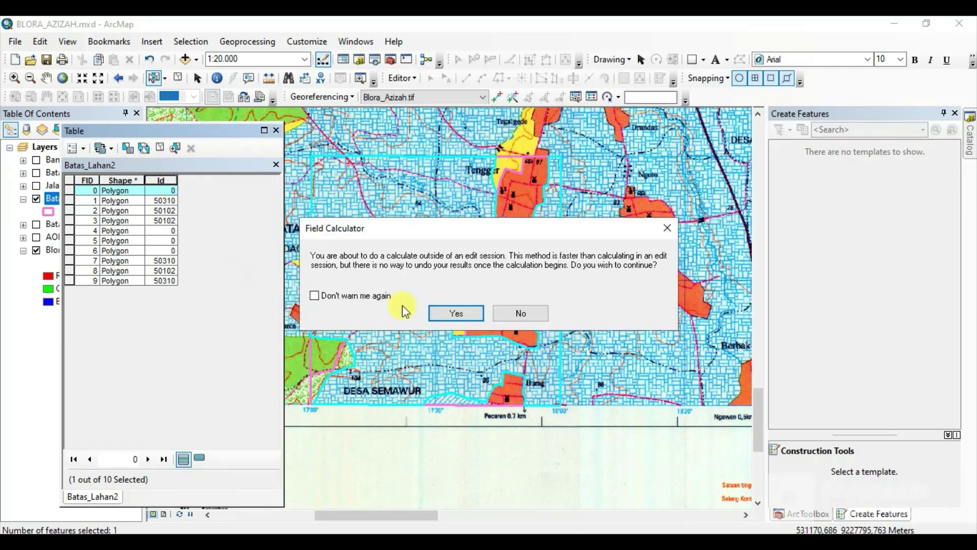
left_click(432, 312)
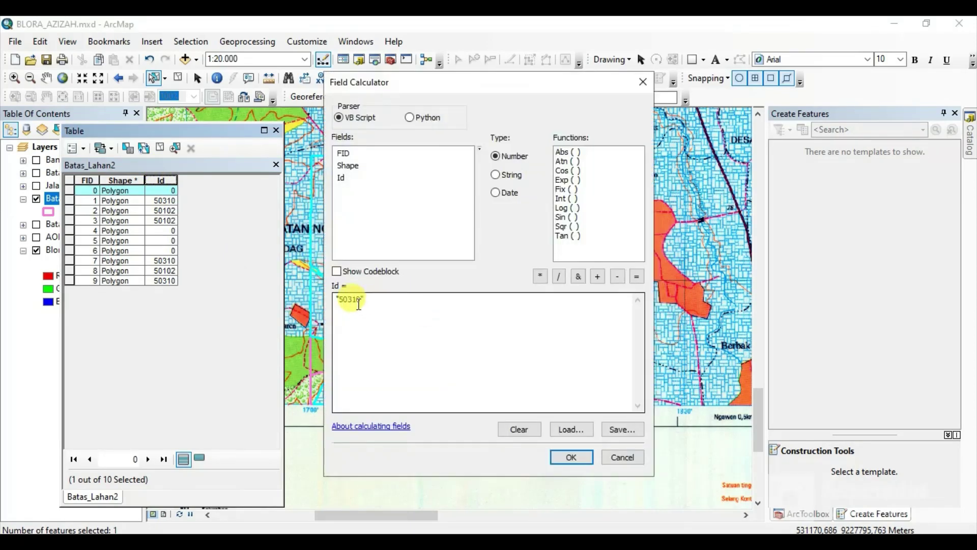
left_click_drag(357, 302, 362, 303)
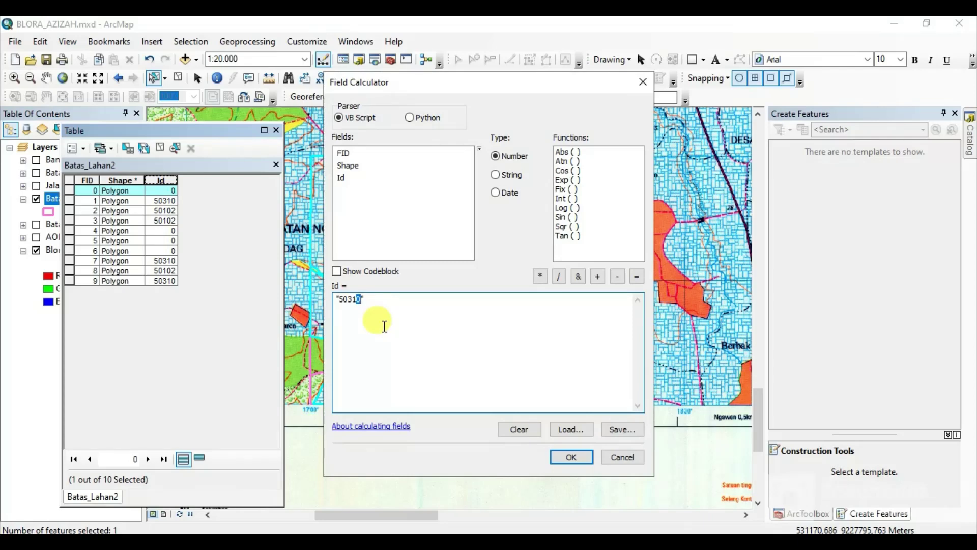
key("BackSpace")
left_click(567, 456)
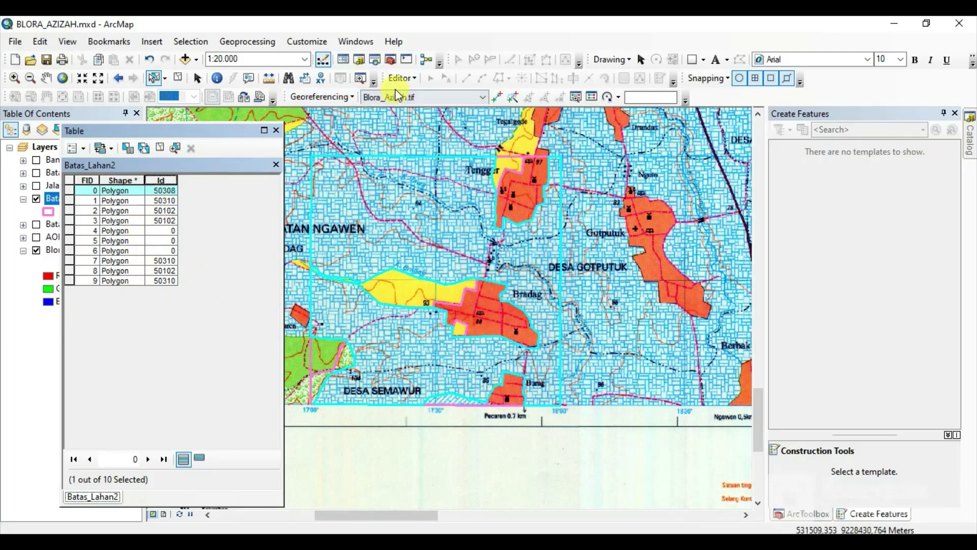
Start an edit session and set the Id of the polygon with FID 4, the hatched strip near Desa Semawur, to 50306.
left_click(402, 78)
left_click(415, 96)
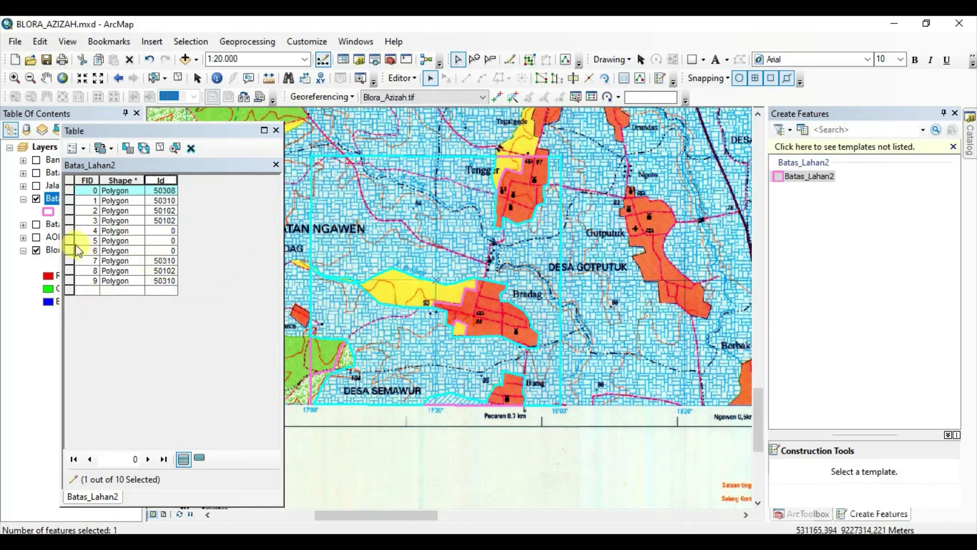
left_click(69, 230)
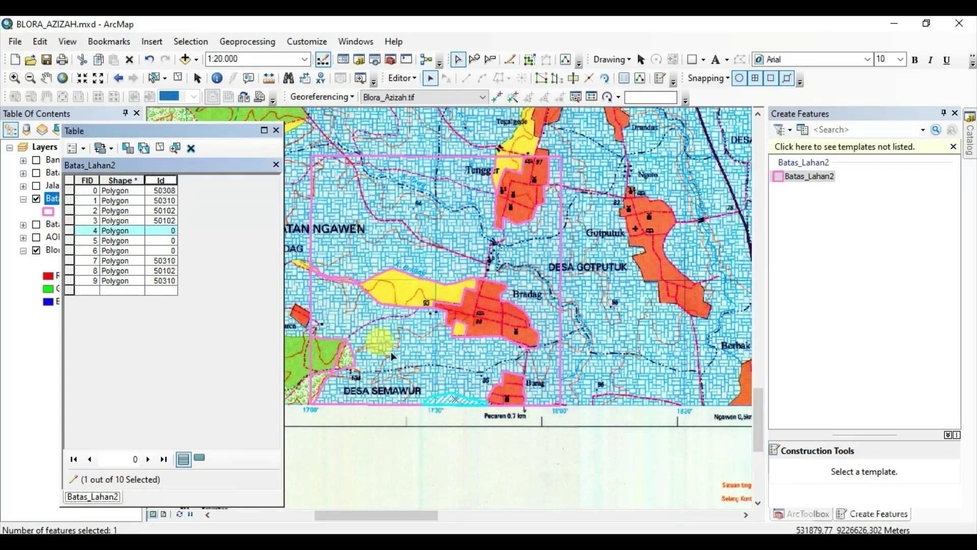
left_click(159, 232)
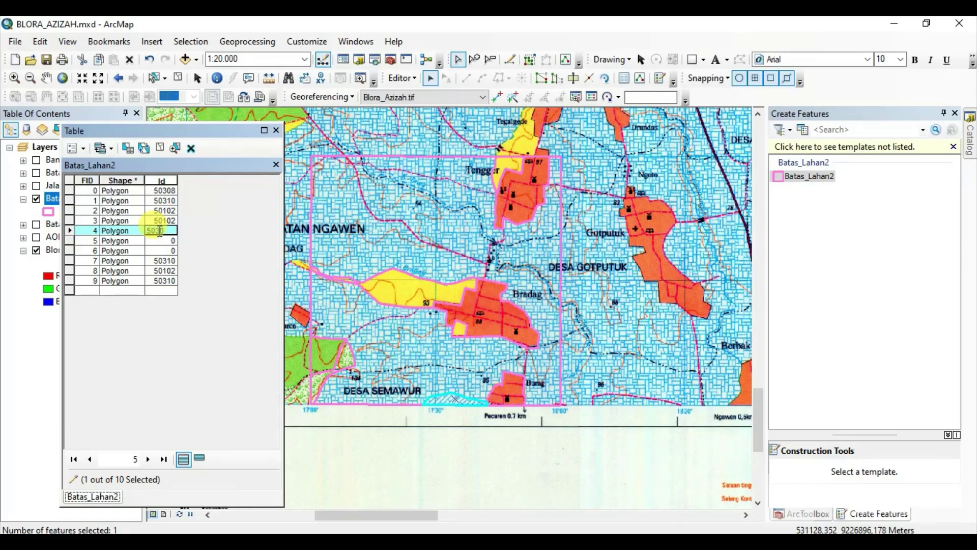
left_click(161, 239)
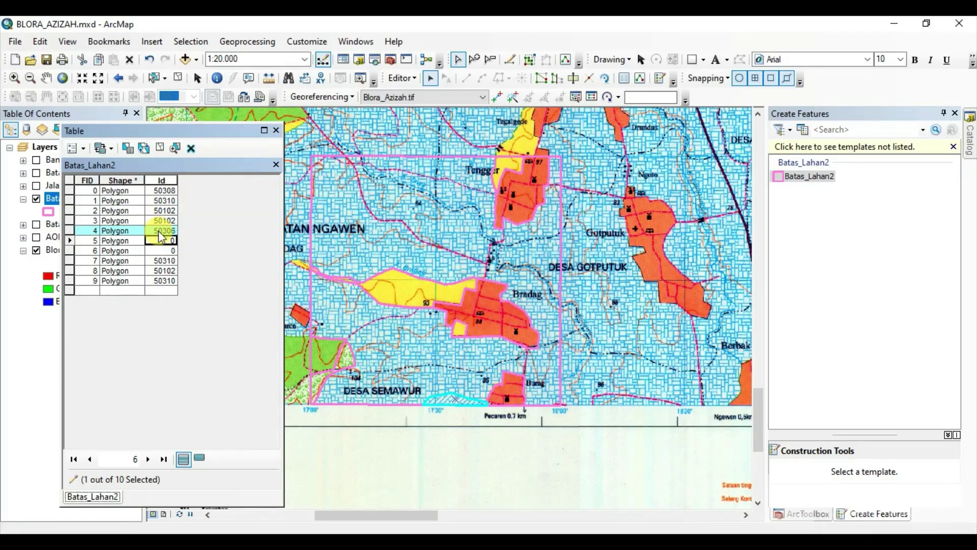
Set the Id of the polygon with FID 5 to 50304 and of the one with FID 6 to 50206.
left_click(68, 240)
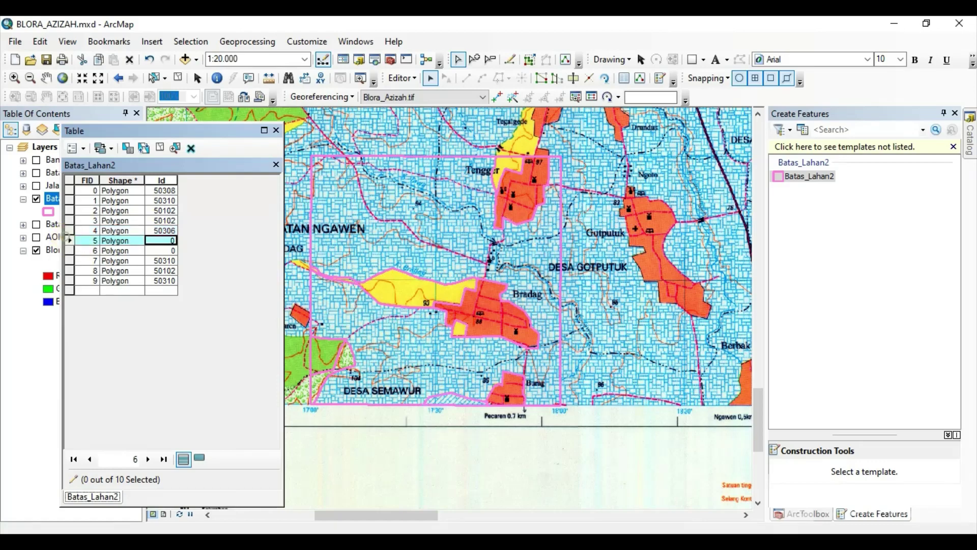
left_click(160, 239)
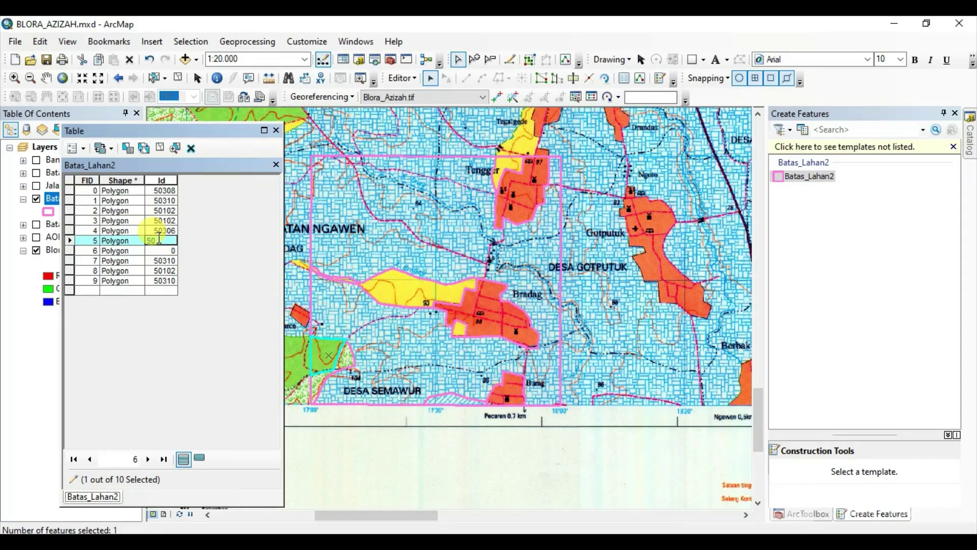
type("50304")
key("Return")
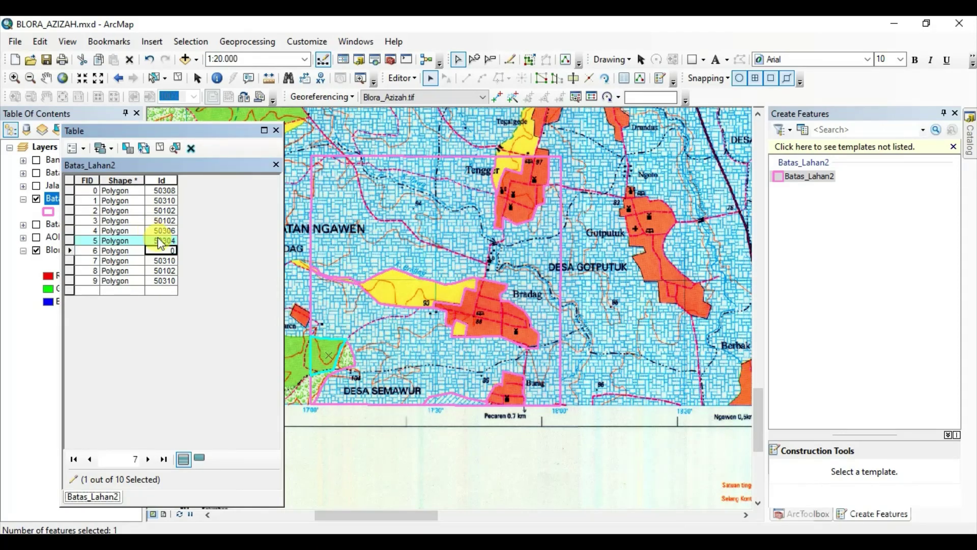
type("50206")
key("Return")
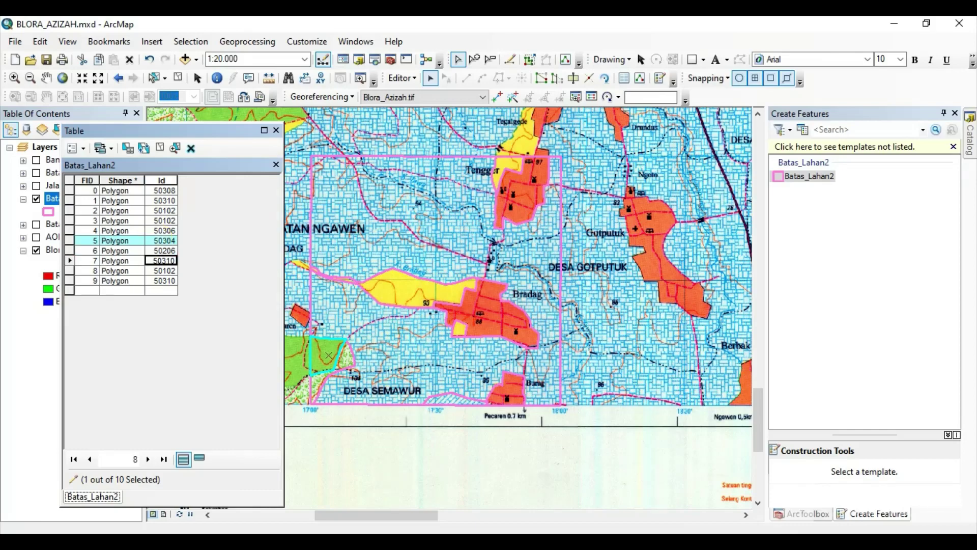
Stop the edit session and save the Id edits.
left_click(400, 79)
left_click(434, 117)
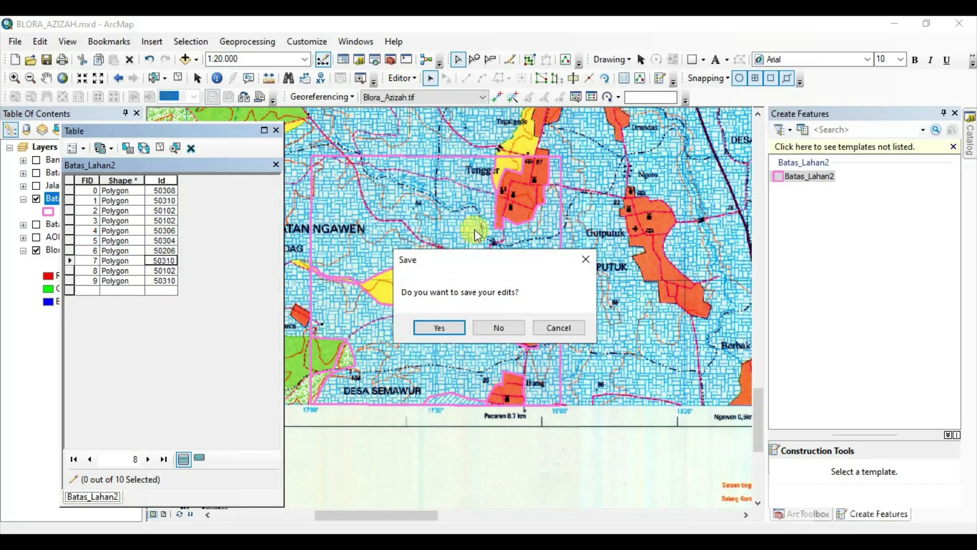
left_click(448, 333)
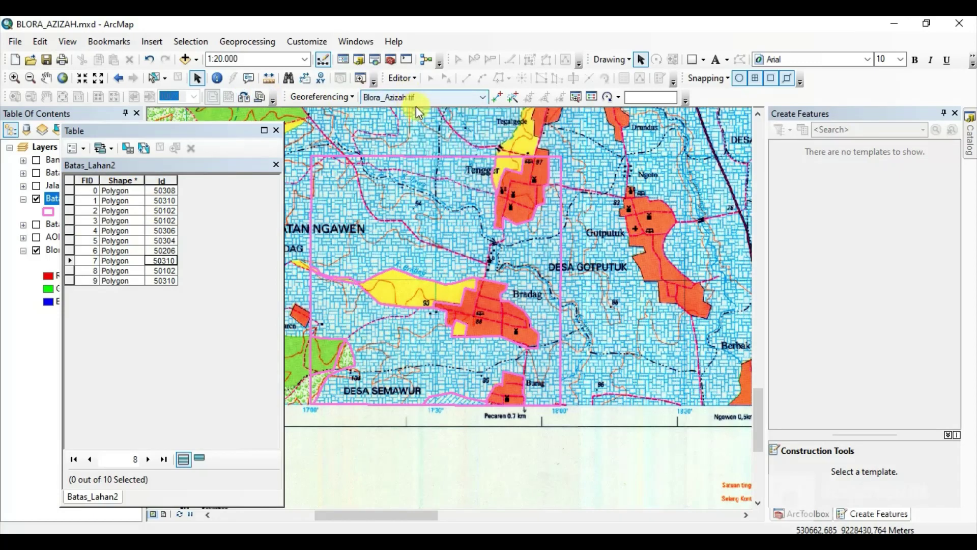
Add a Text field named "Keterangan" with a length of 30 to the Batas_Lahan2 attribute table.
left_click(88, 150)
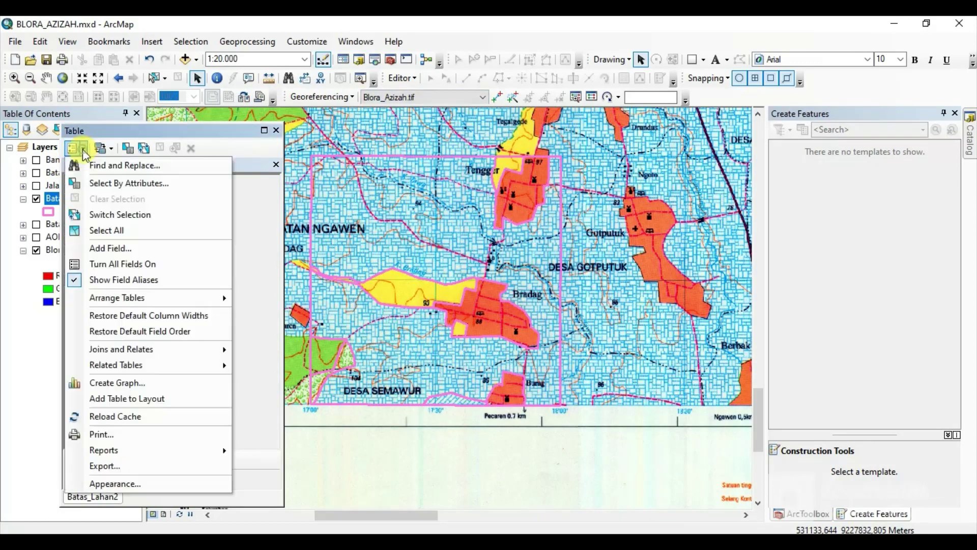
left_click(145, 247)
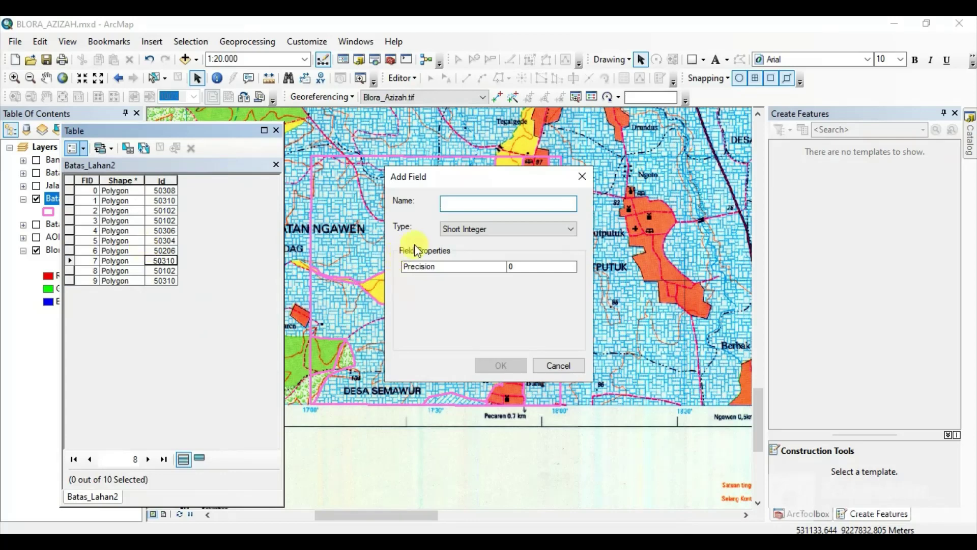
type("Keterangan")
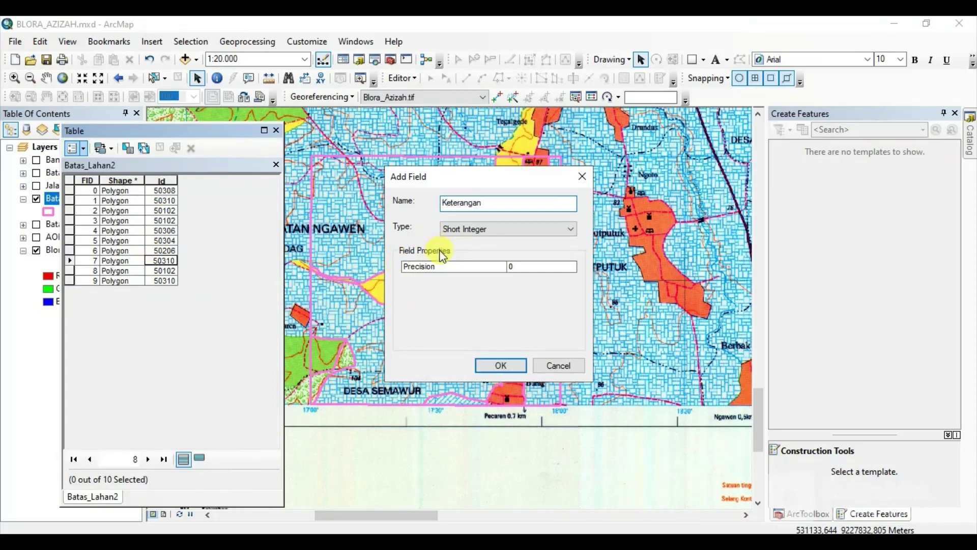
left_click(466, 229)
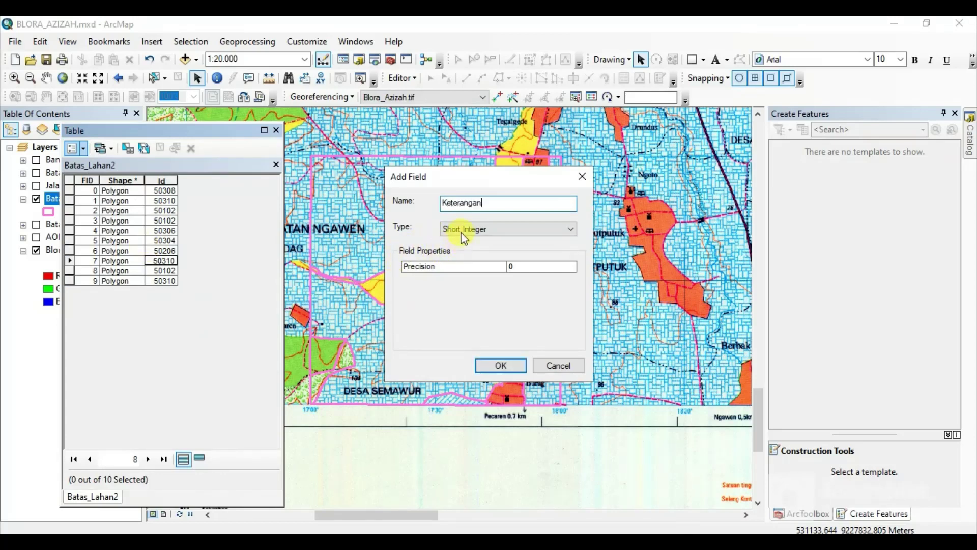
left_click(481, 279)
left_click(526, 268)
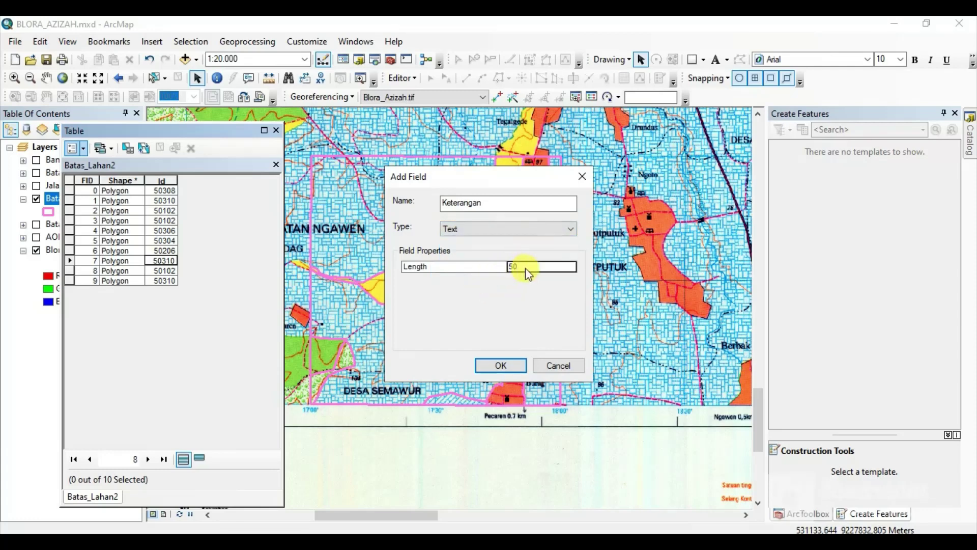
left_click(525, 266)
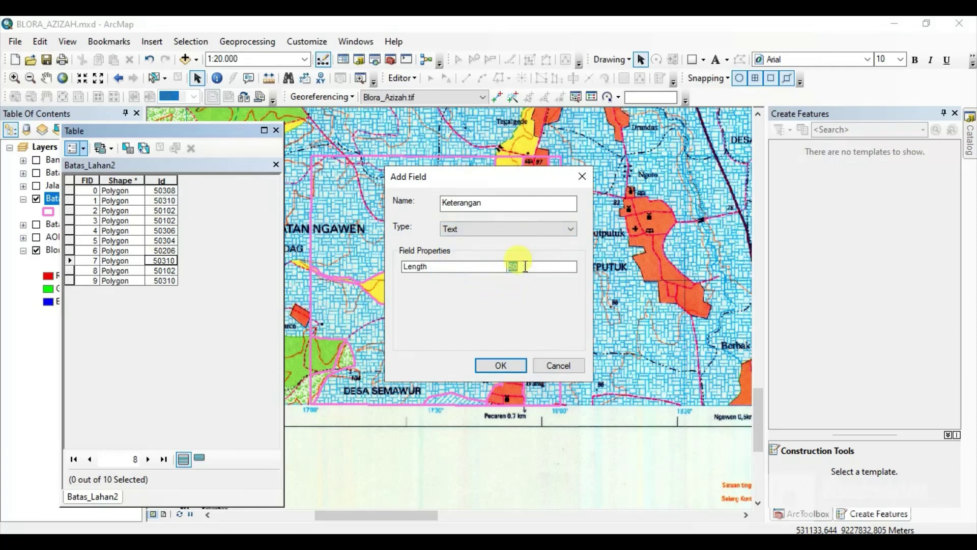
type("30")
left_click(501, 365)
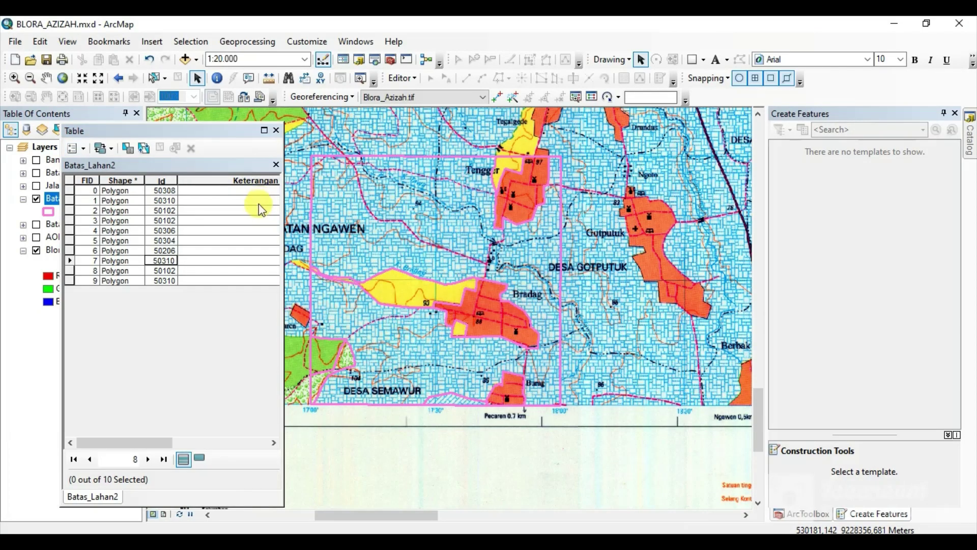
Select the Batas_Lahan2 records by attributes with the expression "Id" = 50102.
left_click(75, 148)
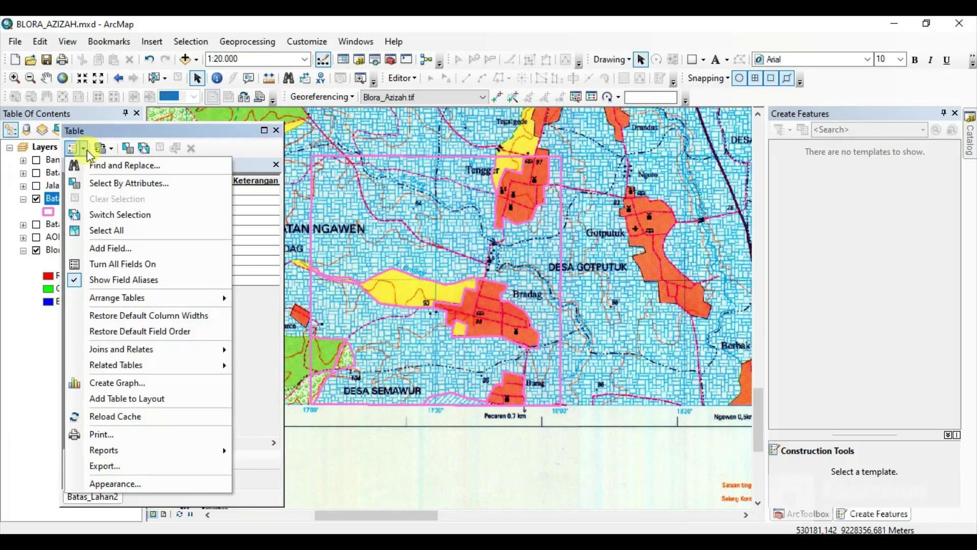
left_click(126, 183)
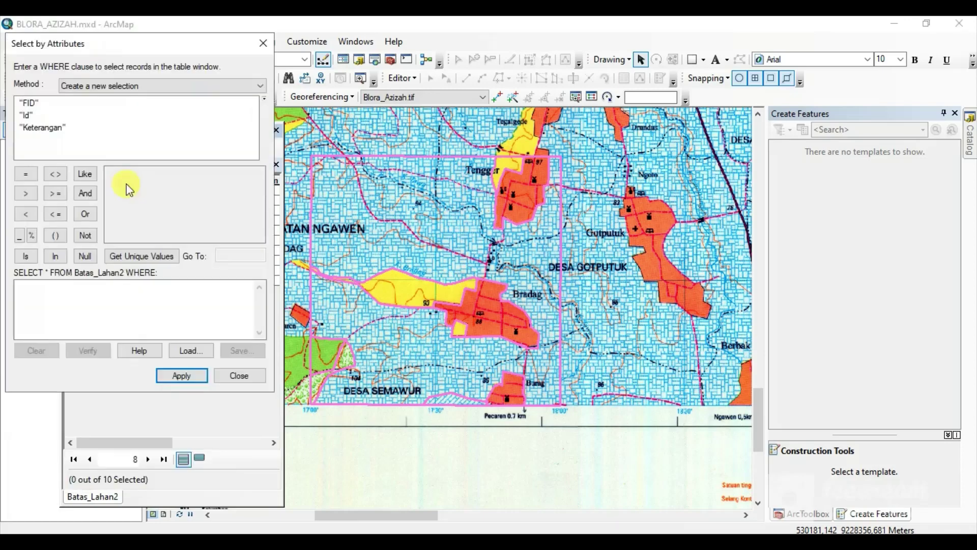
double_click(29, 117)
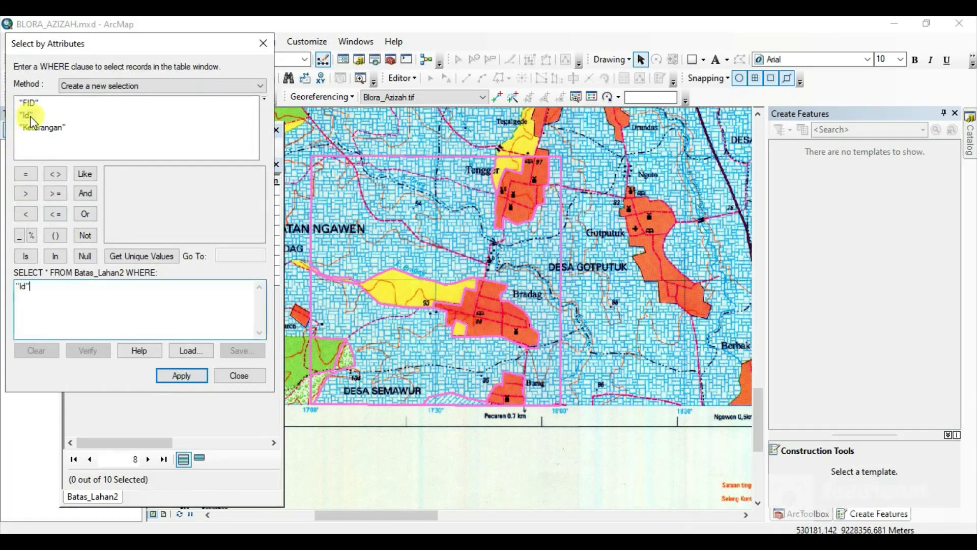
left_click(28, 175)
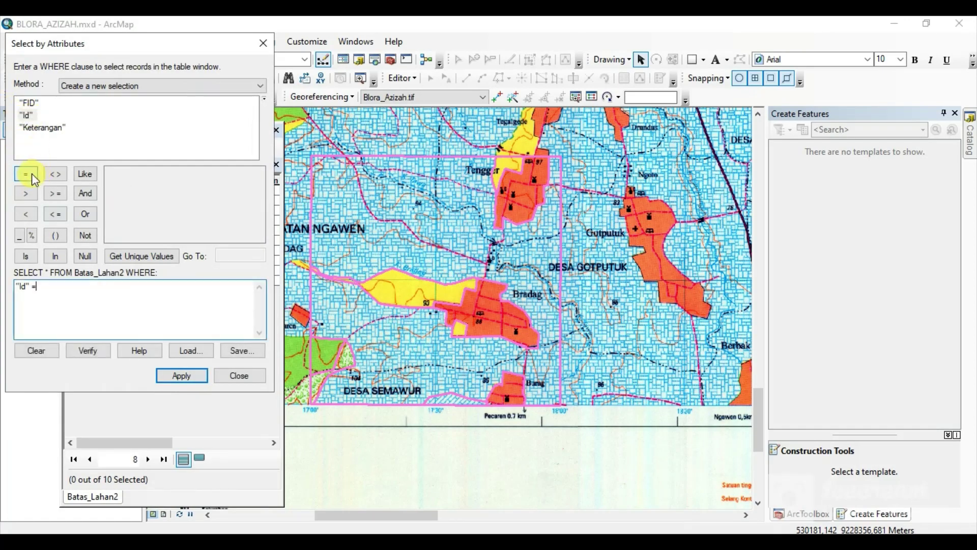
left_click(138, 256)
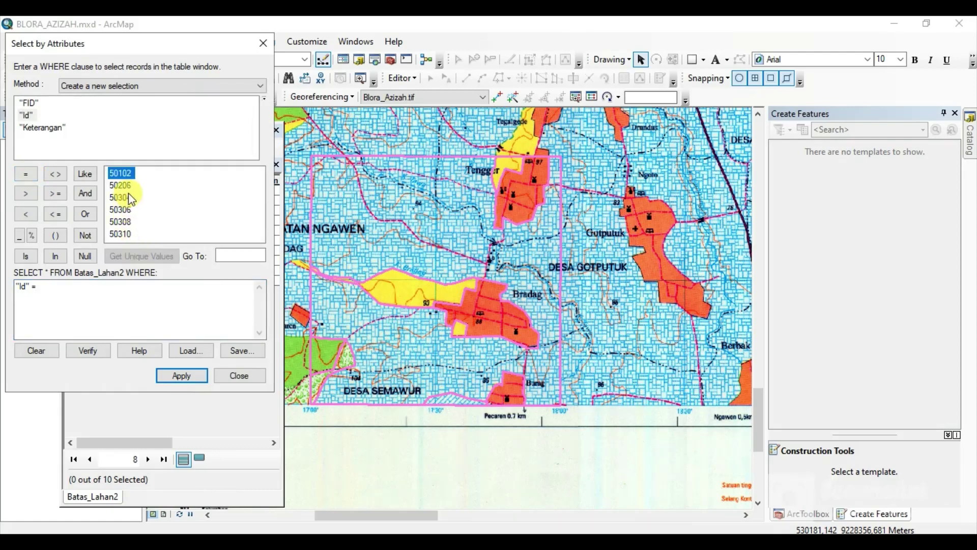
double_click(121, 173)
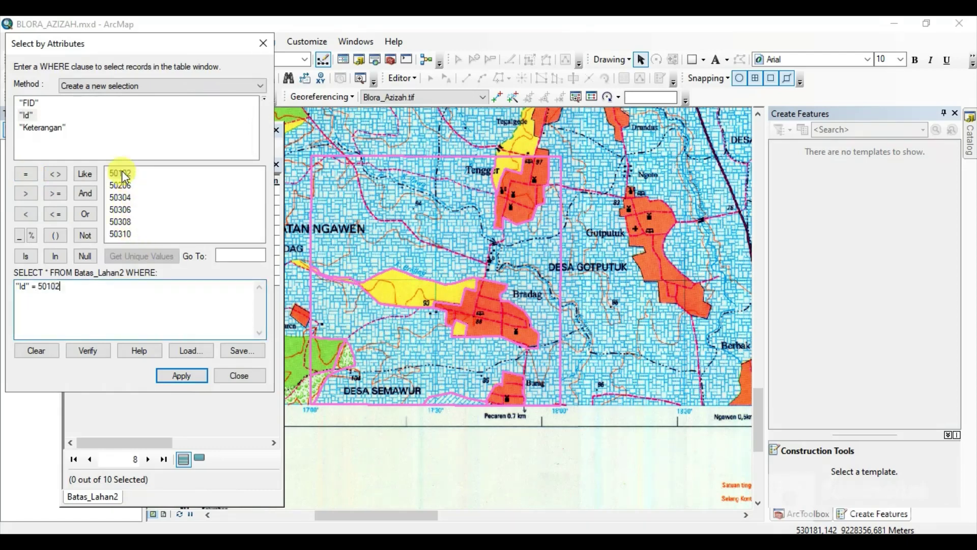
left_click(184, 376)
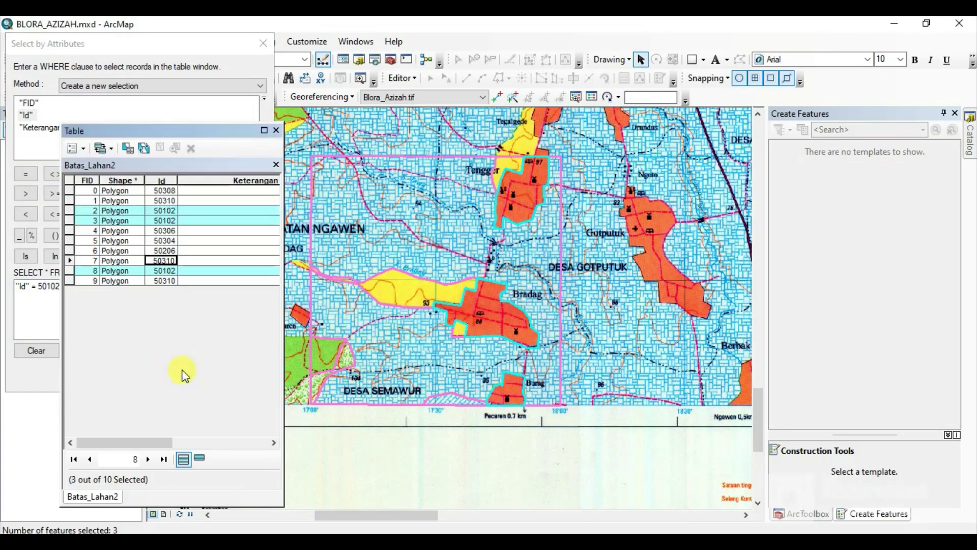
Calculate the Keterangan field as "Pemukiman" for the selected records outside an edit session.
right_click(225, 179)
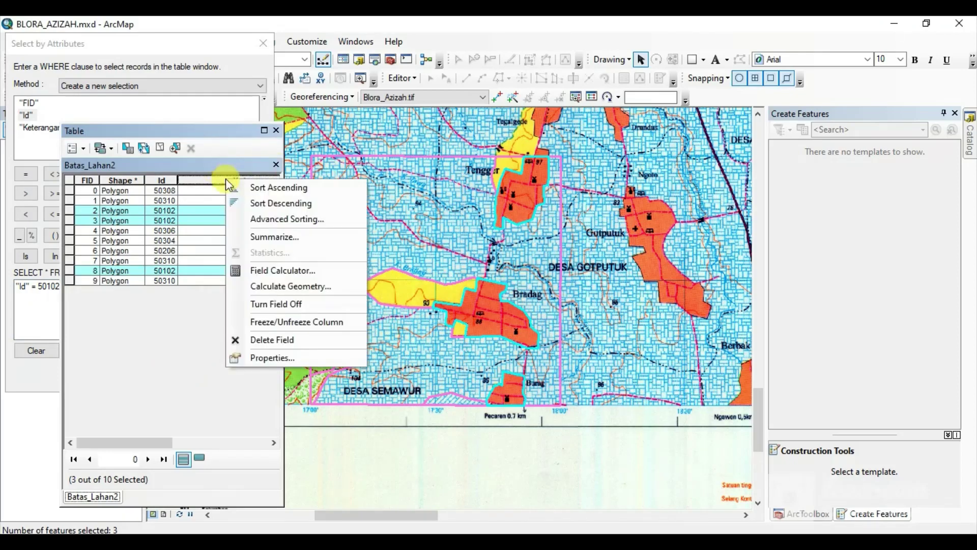
left_click(279, 270)
left_click(463, 316)
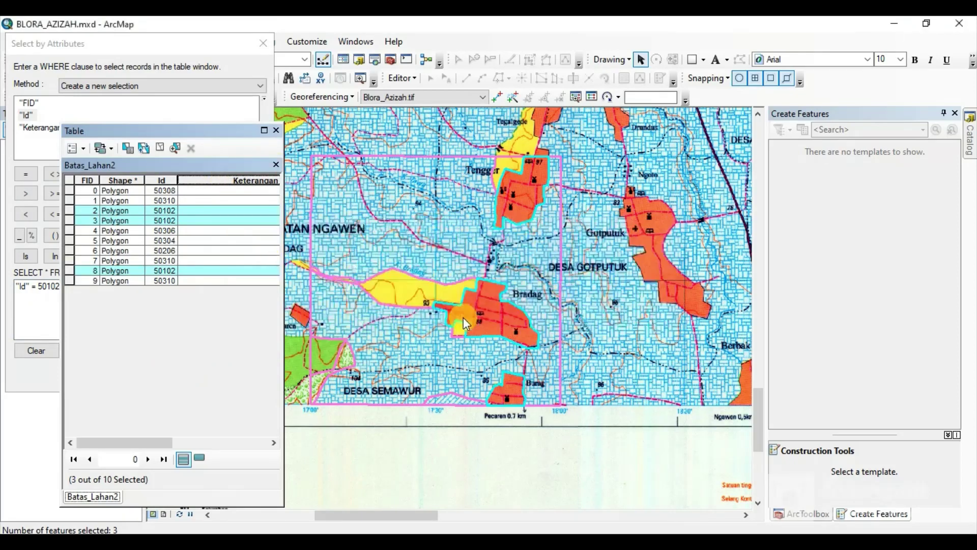
key("ctrl+a")
type("\"")
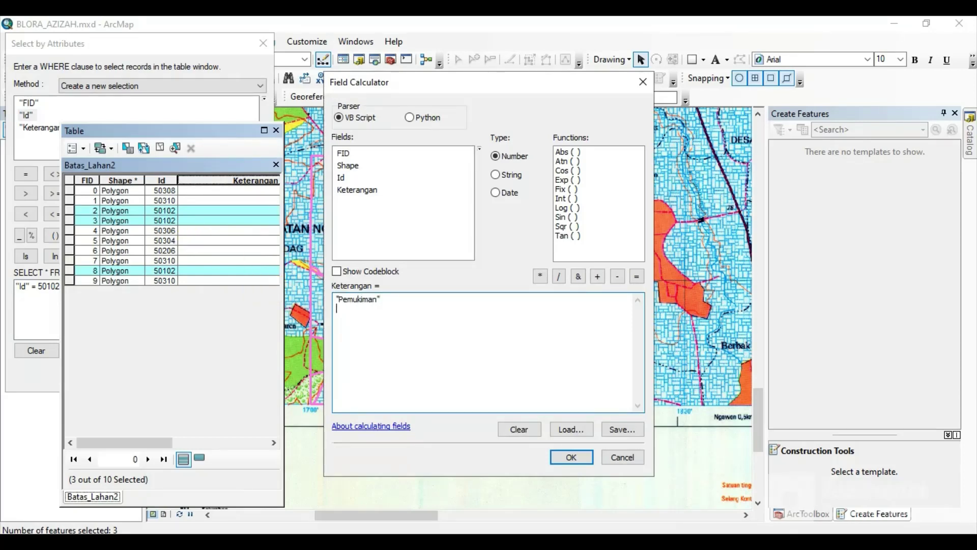
left_click(571, 457)
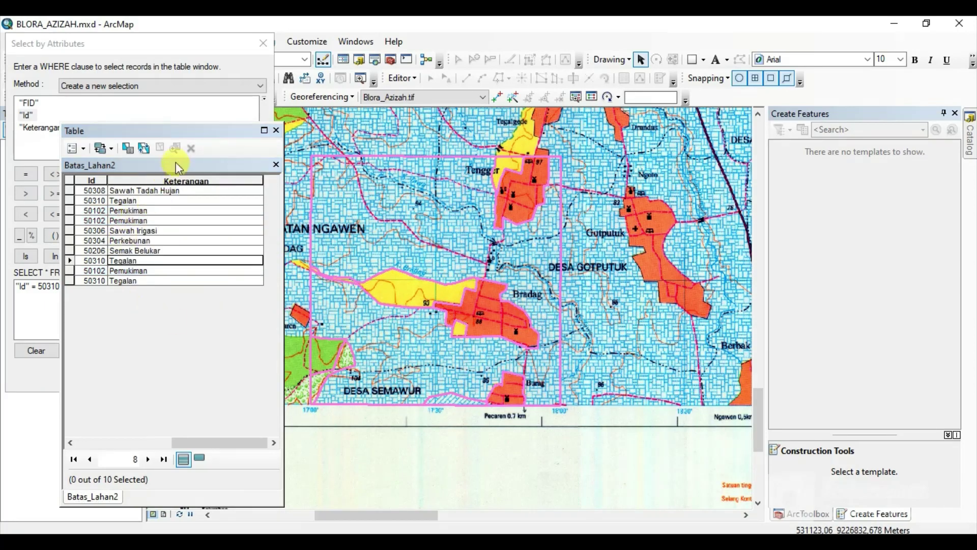
Symbolize Batas_Lahan2 by unique values of the Keterangan field, adding all values and turning off the <all other values> symbol.
left_click(277, 133)
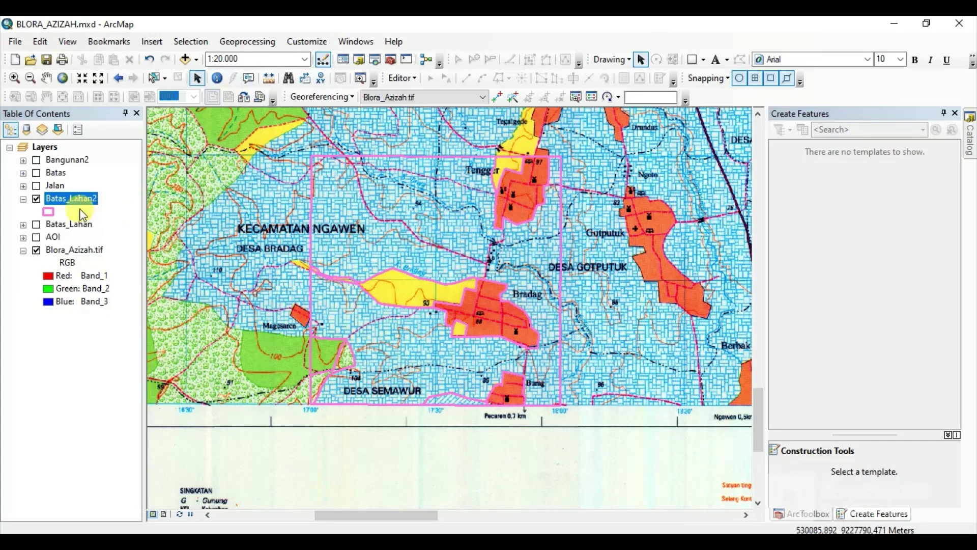
right_click(67, 202)
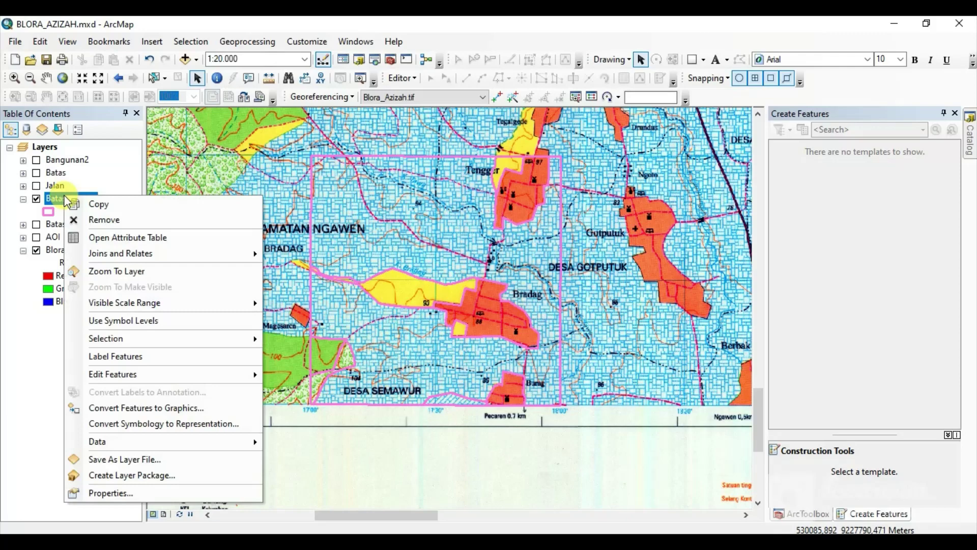
left_click(166, 494)
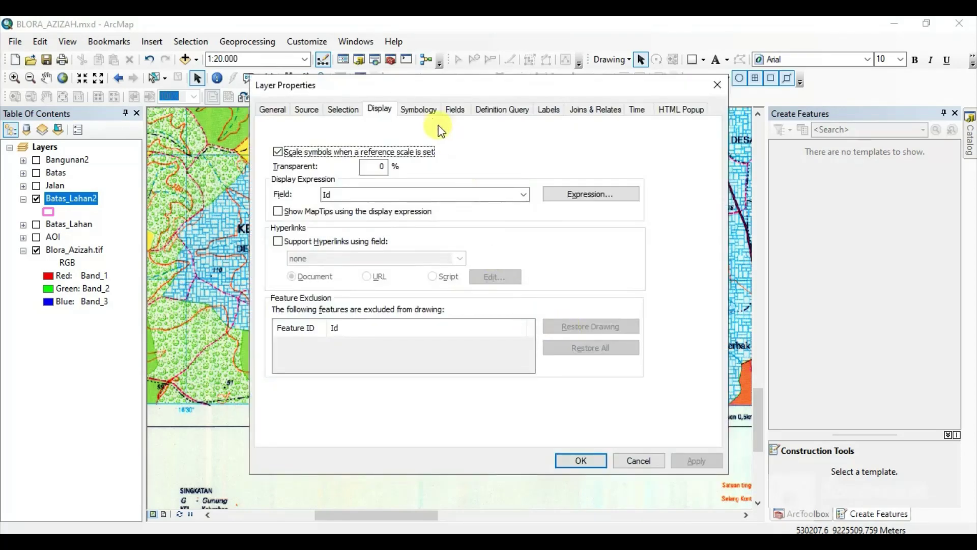
left_click(422, 109)
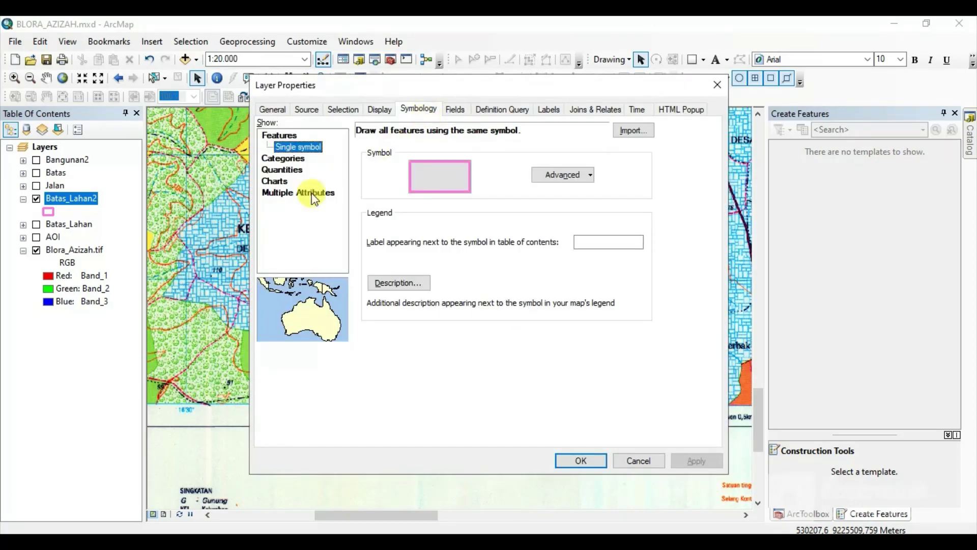
left_click(277, 159)
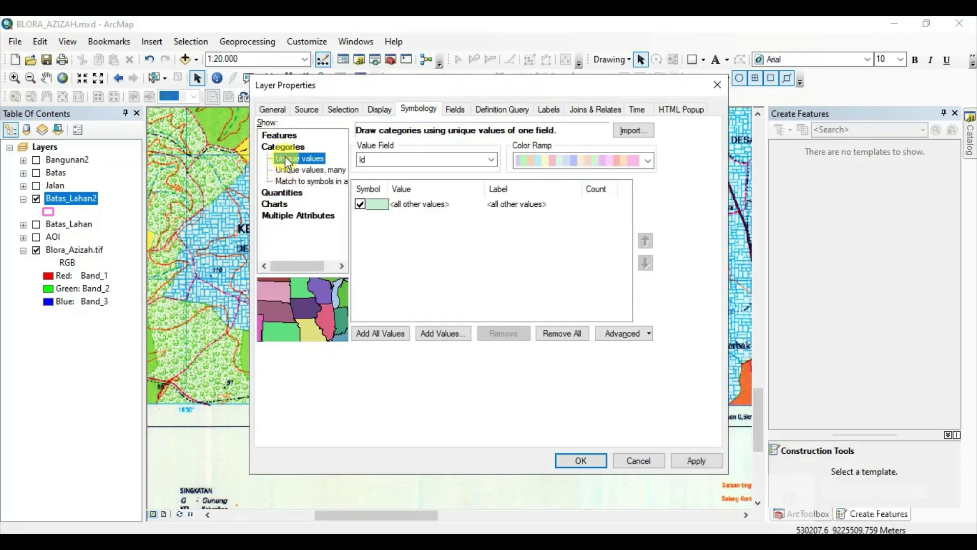
left_click(425, 156)
left_click(425, 182)
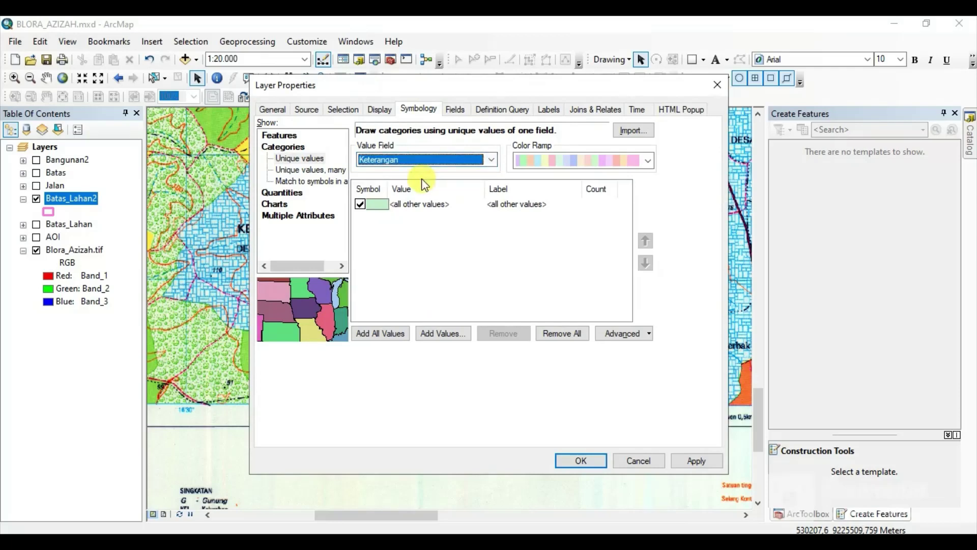
left_click(360, 205)
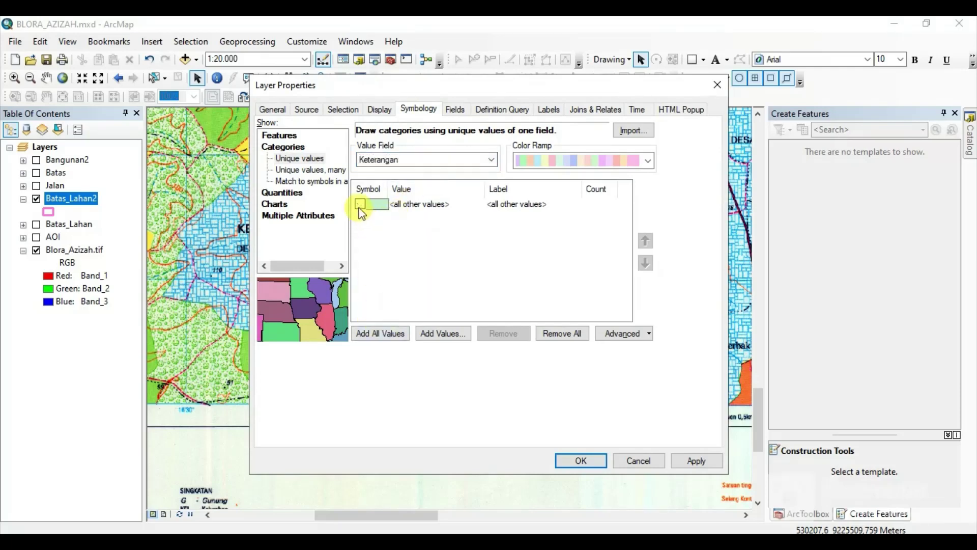
left_click(380, 333)
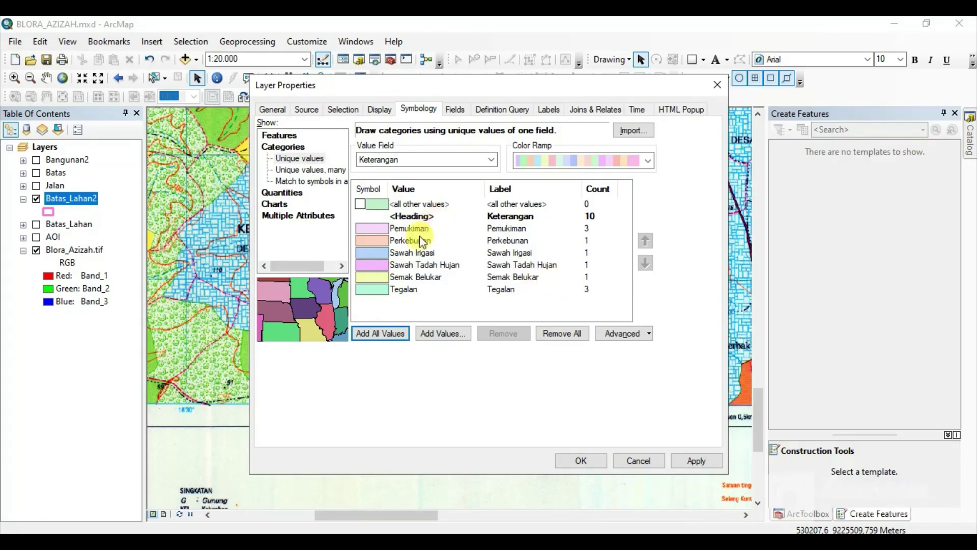
Assign the LT Tempat Tinggal symbol from the Style Peta Desa set to the Pemukiman class.
left_click(371, 233)
right_click(371, 230)
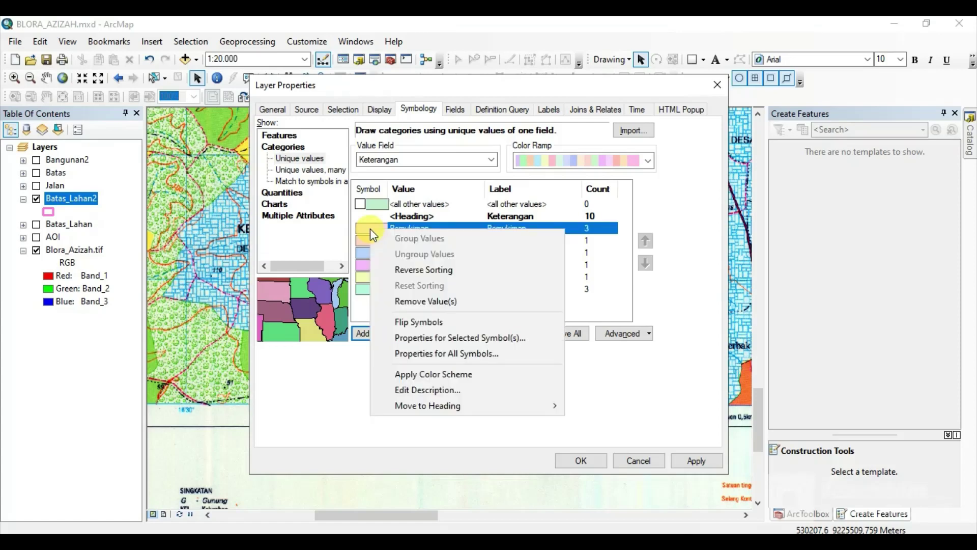
left_click(471, 337)
scroll(407, 294, "down", 15)
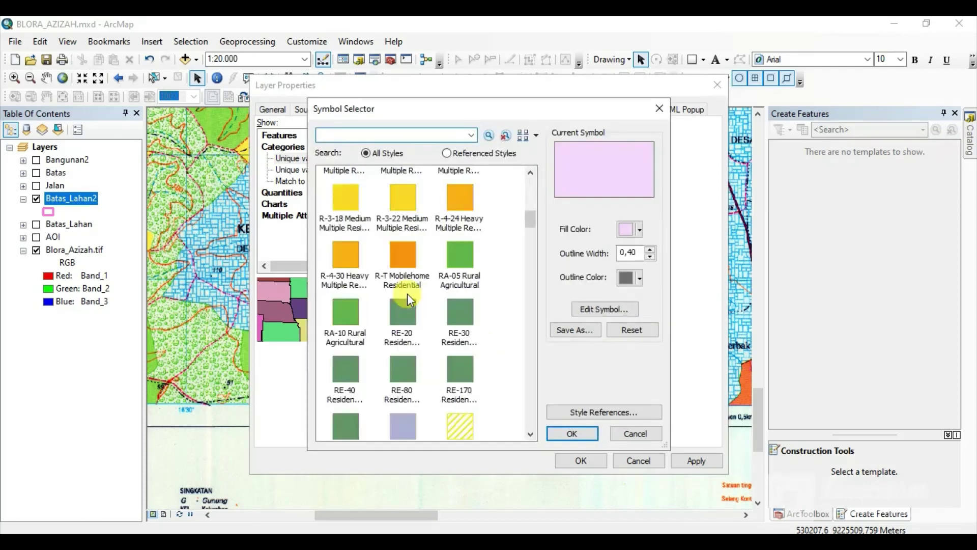
scroll(410, 301, "down", 15)
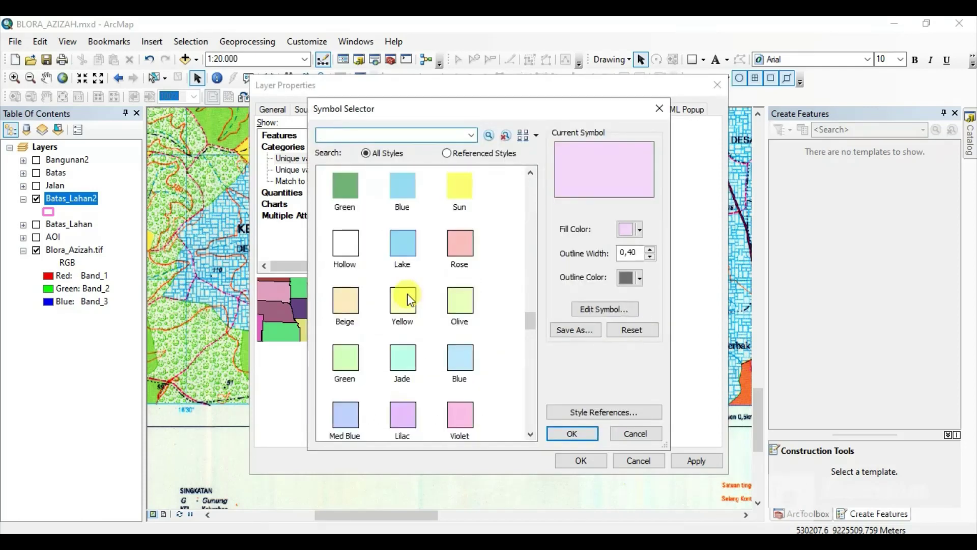
scroll(410, 295, "down", 5)
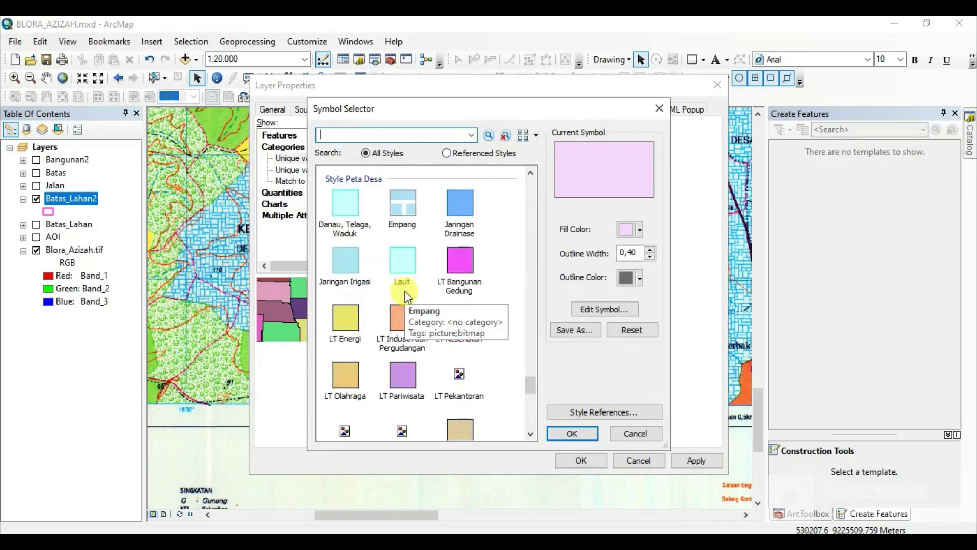
scroll(458, 297, "down", 2)
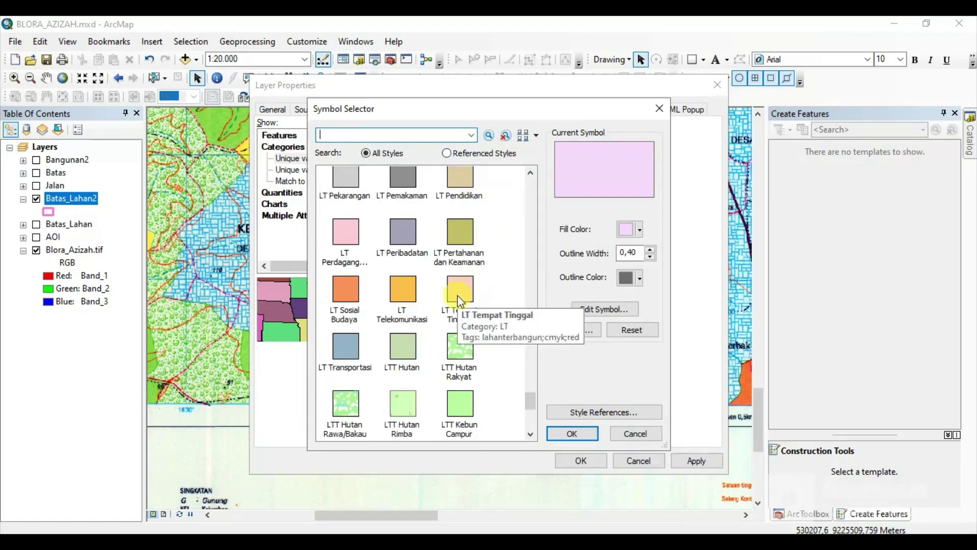
scroll(427, 333, "down", 1)
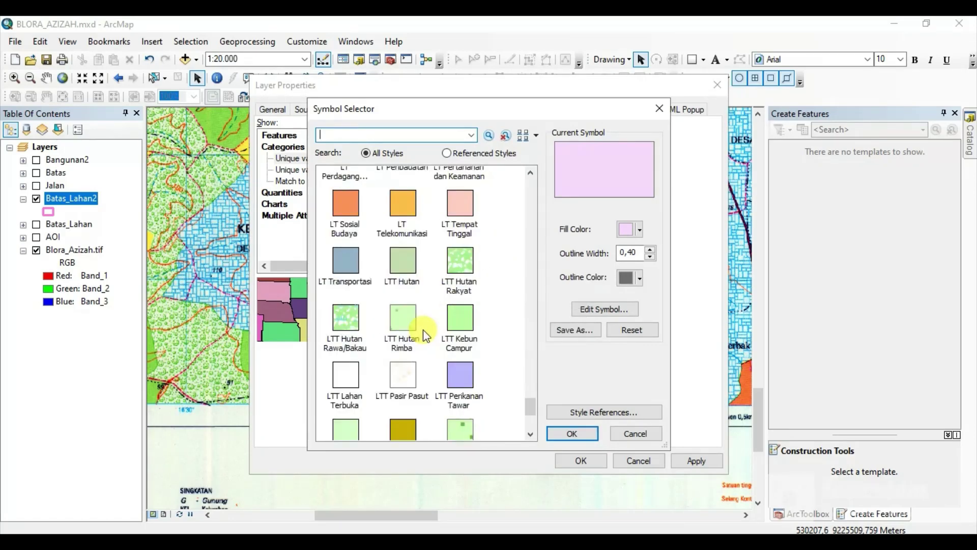
scroll(426, 336, "up", 3)
left_click(456, 351)
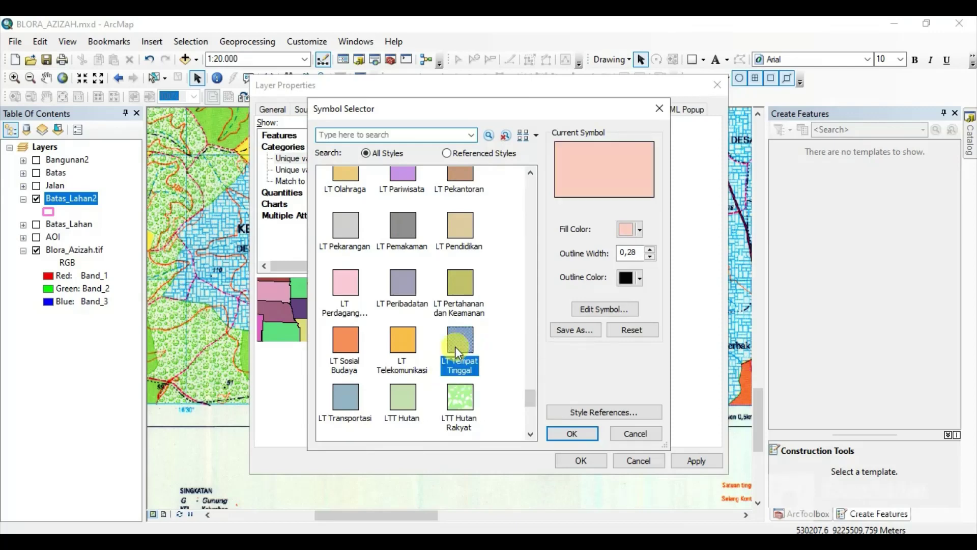
left_click(586, 434)
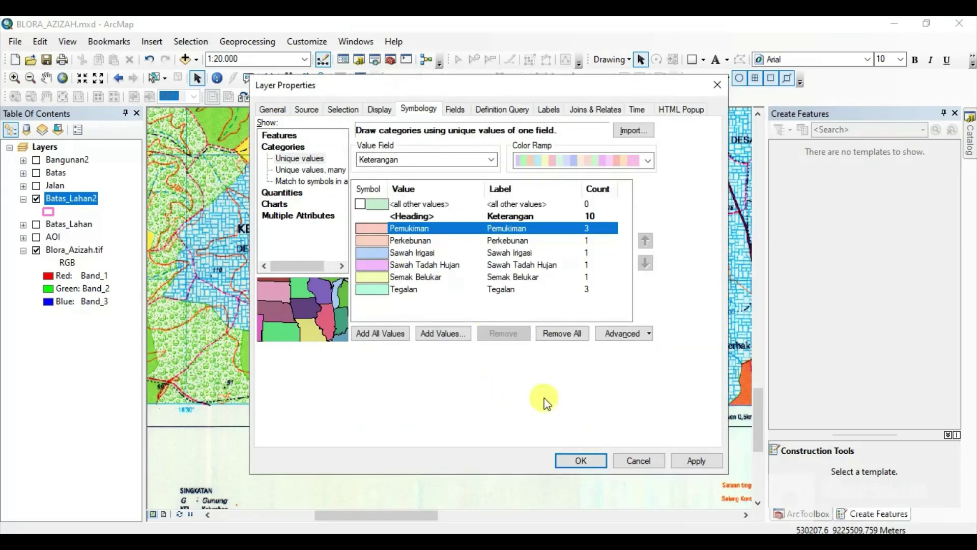
Assign the LTT Perkebunan symbol to the Perkebunan class.
right_click(381, 239)
left_click(454, 348)
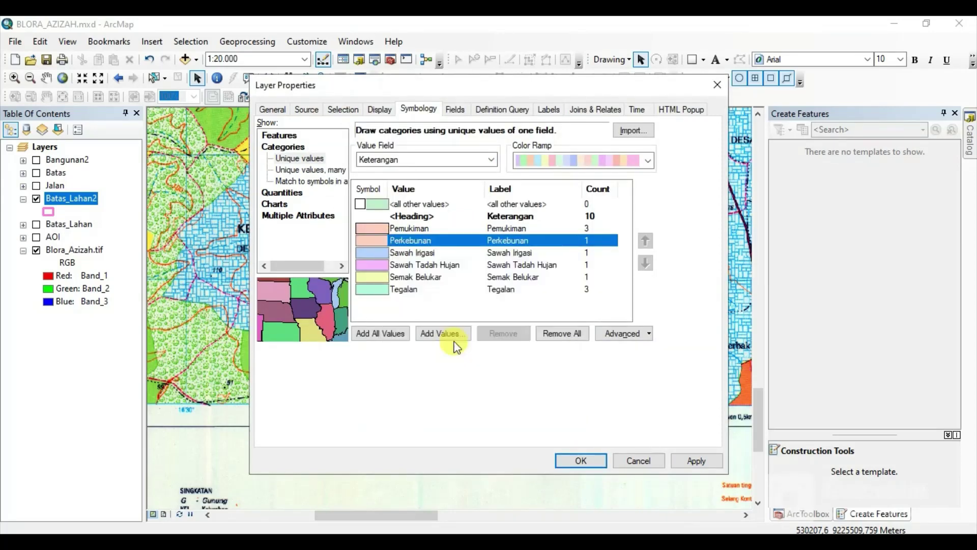
scroll(457, 323, "down", 10)
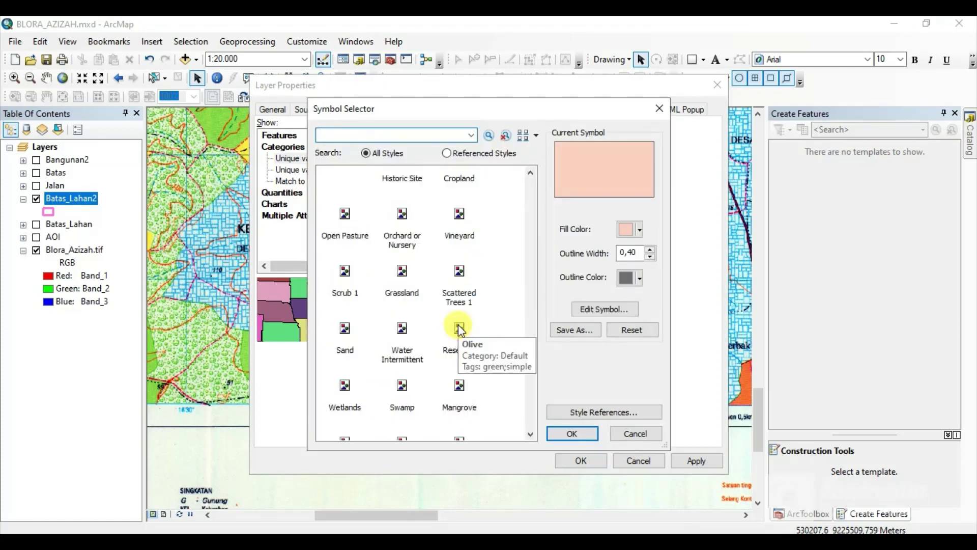
scroll(459, 327, "down", 10)
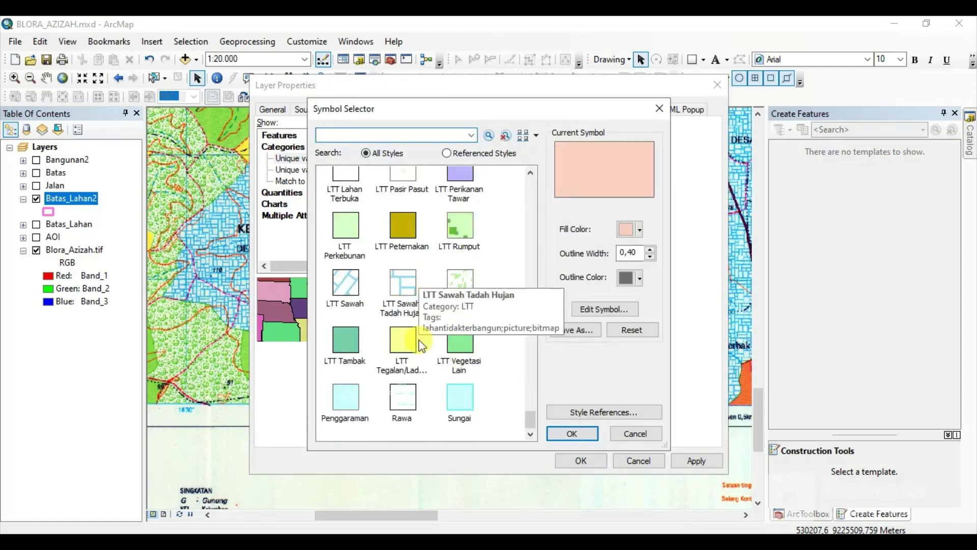
left_click(351, 220)
left_click(568, 433)
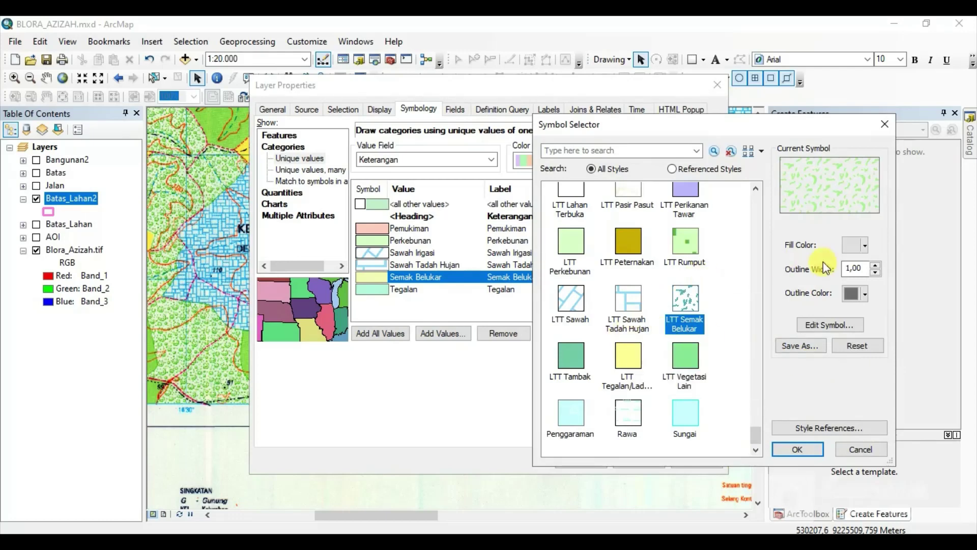
Set the outline color of the Semak Belukar class's LTT Semak Belukar symbol to black.
left_click(853, 298)
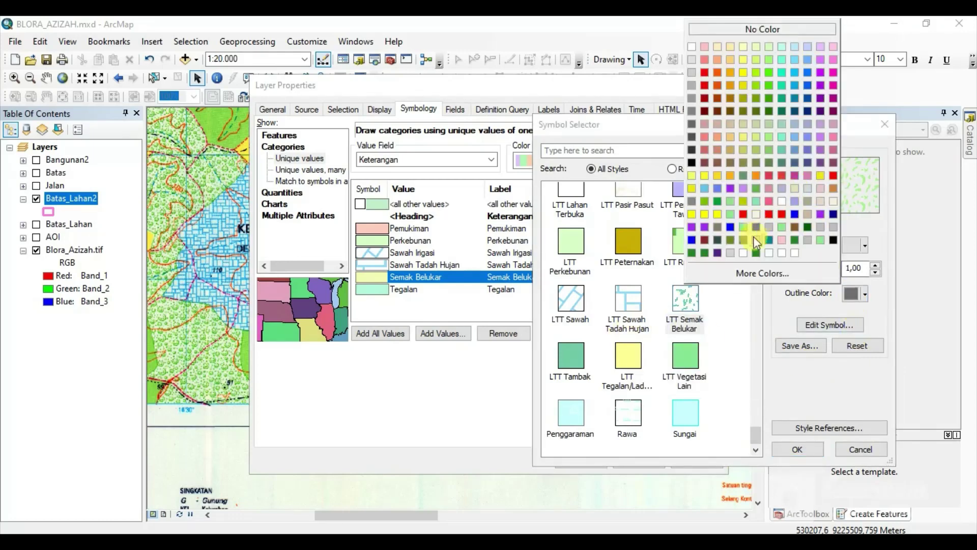
left_click(693, 162)
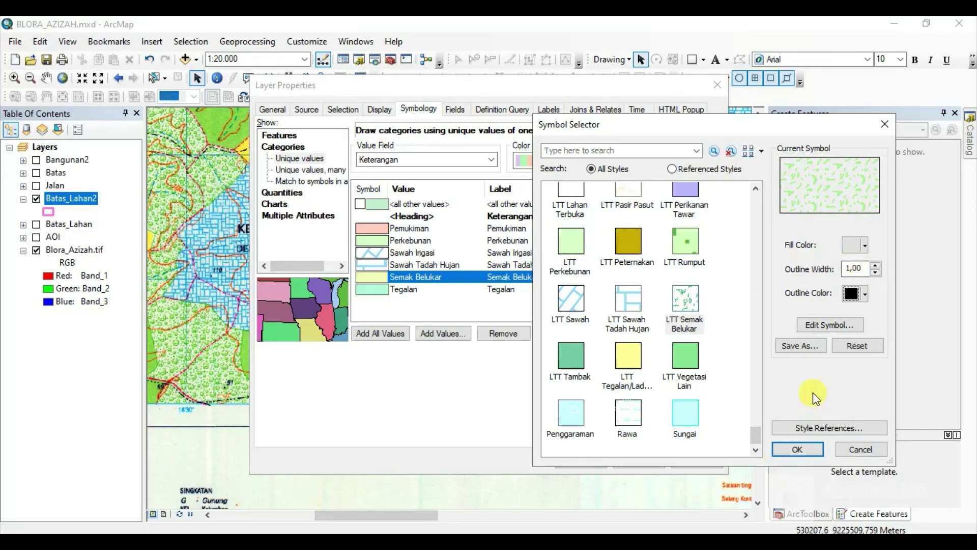
left_click(798, 449)
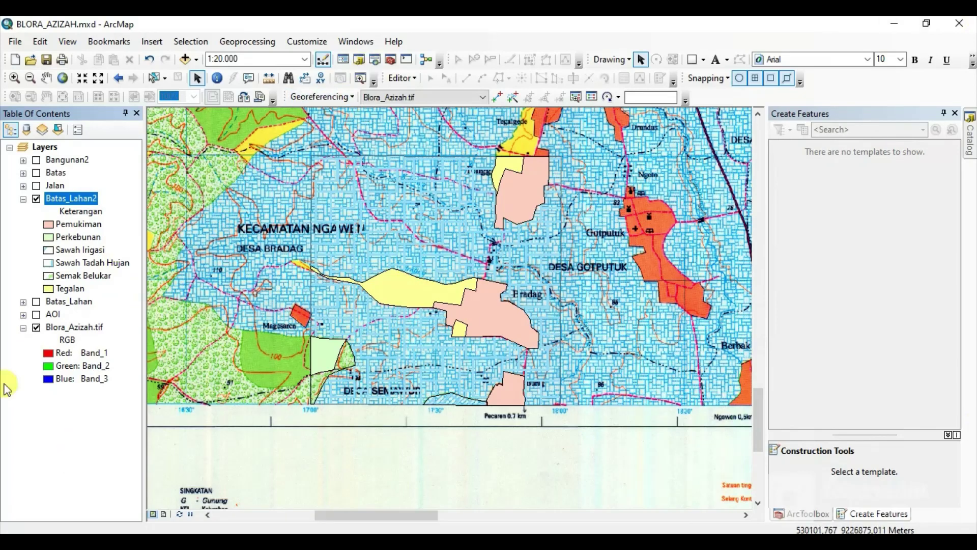
Hide the Blora_Azizah.tif base map to show the symbolized land-use parcels on their own.
left_click(36, 327)
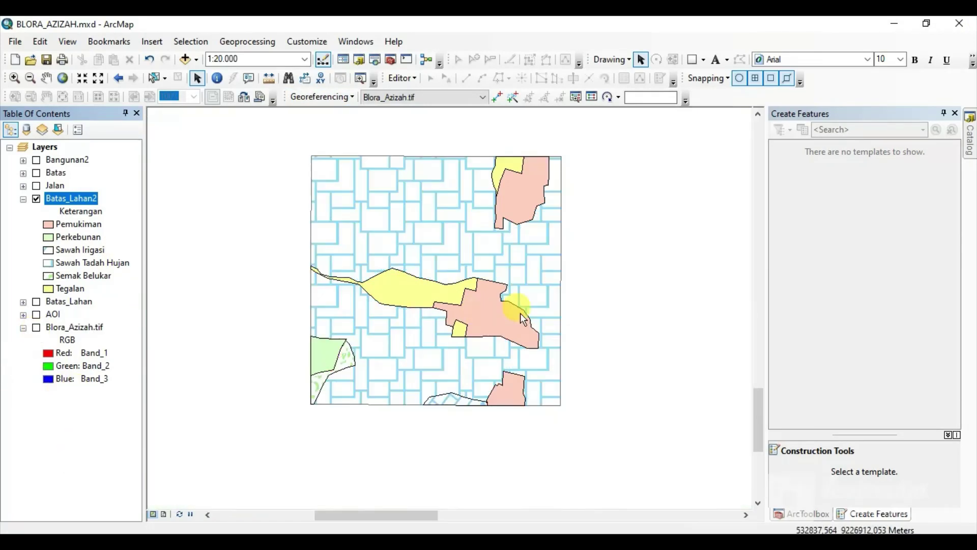
scroll(467, 204, "down", 1)
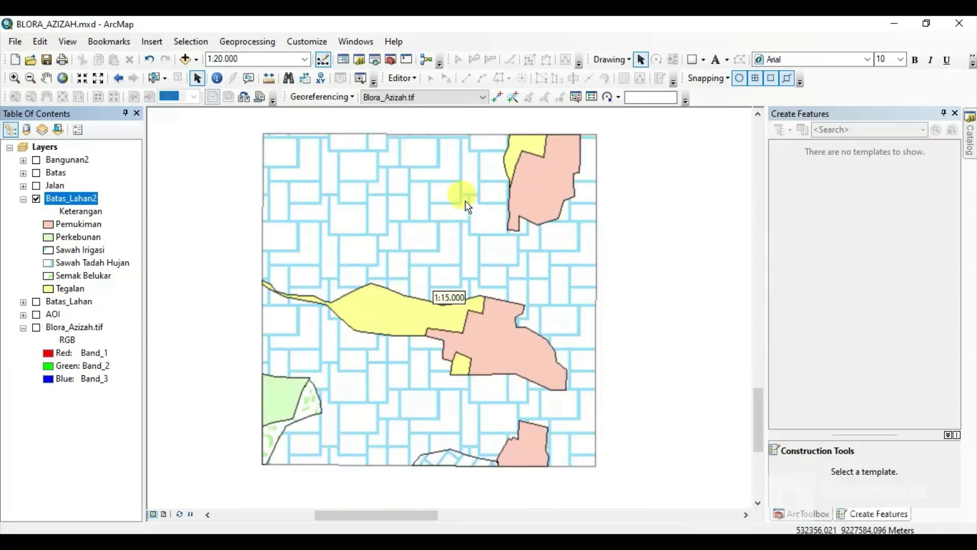